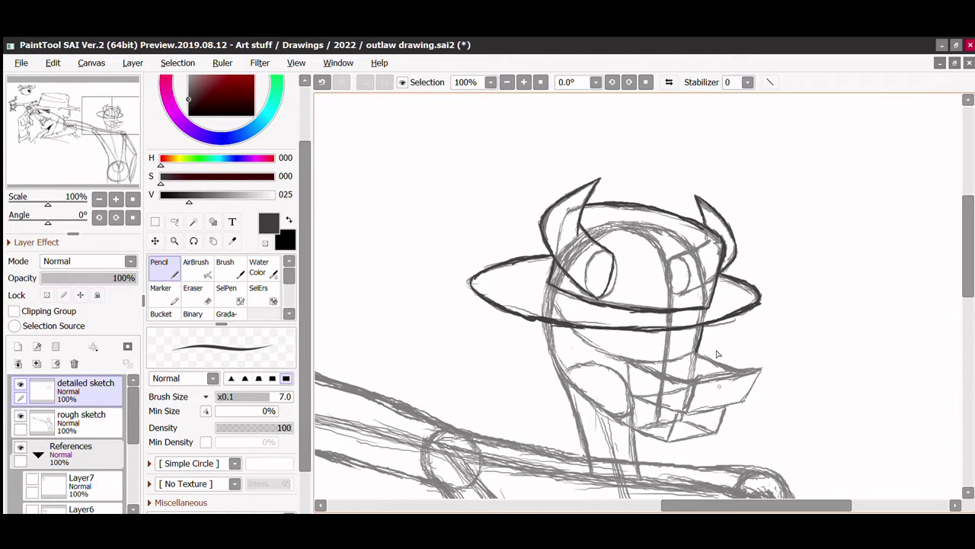
Step: Sketch the snout's upper edge, pointed tip and lower edge over the rough guide on the detailed sketch layer
scroll(705, 391, right, 2)
drag(643, 349, 712, 370)
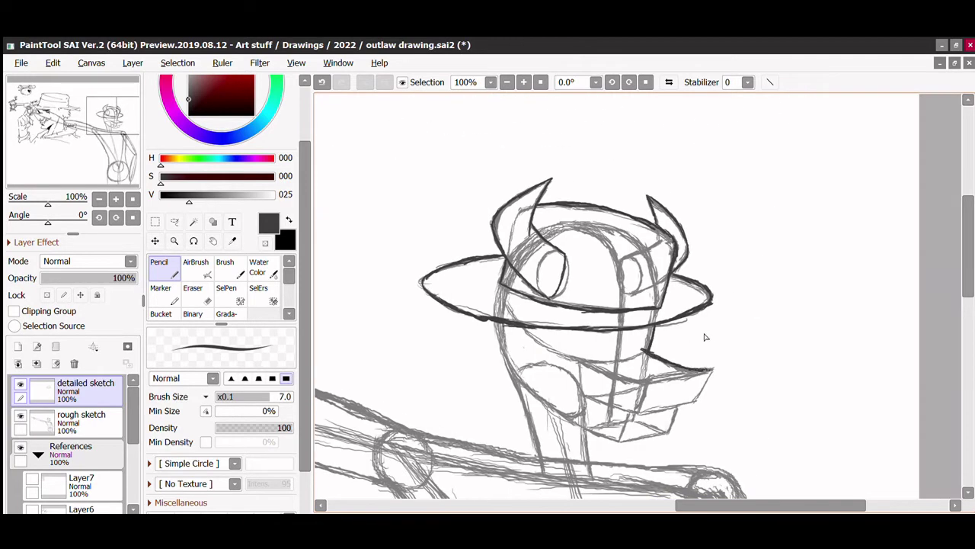
scroll(718, 264, left, 2)
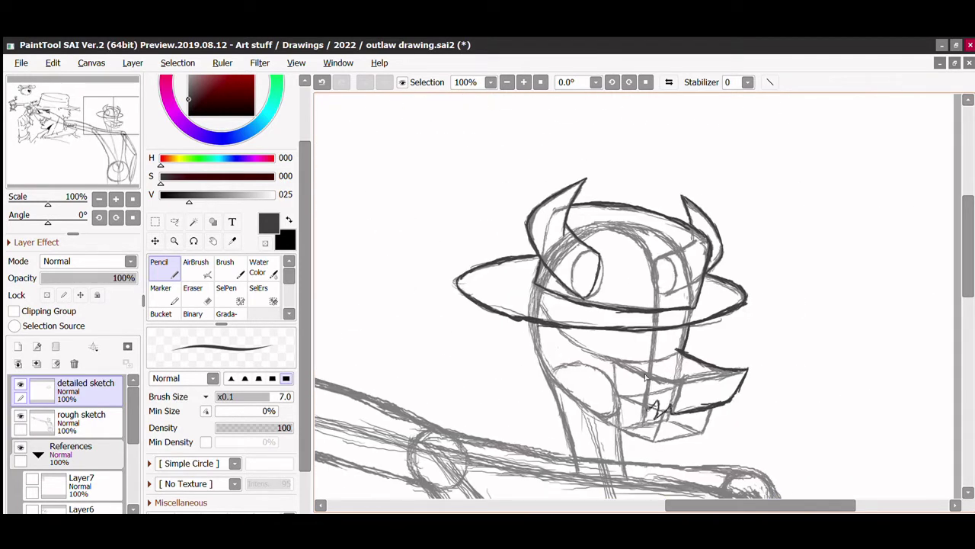
Step: Redraw the zigzag teeth along the mouth and sketch the lower jaw beneath the snout
drag(640, 409, 652, 399)
scroll(673, 387, left, 1)
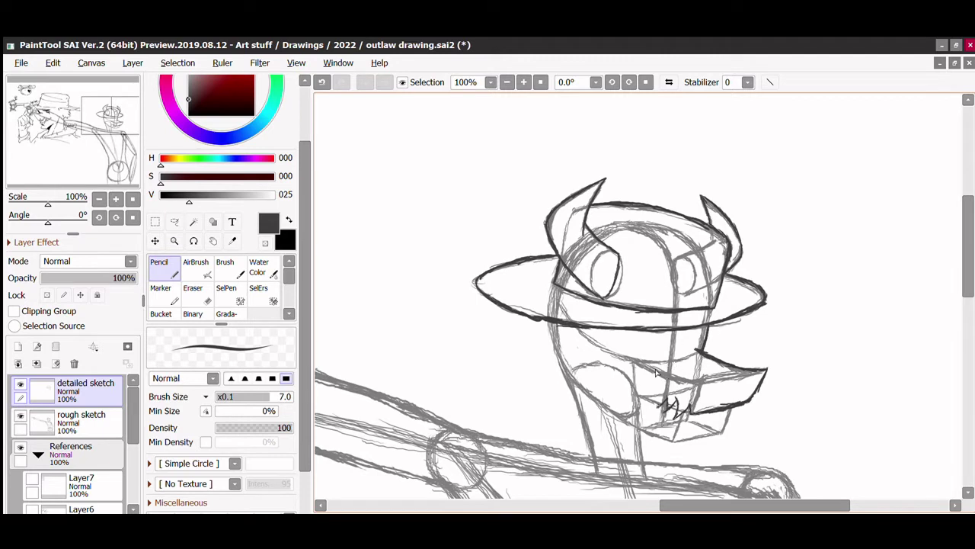
key(ctrl+z)
key(ctrl+z)
key(ctrl+z)
scroll(627, 358, right, 3)
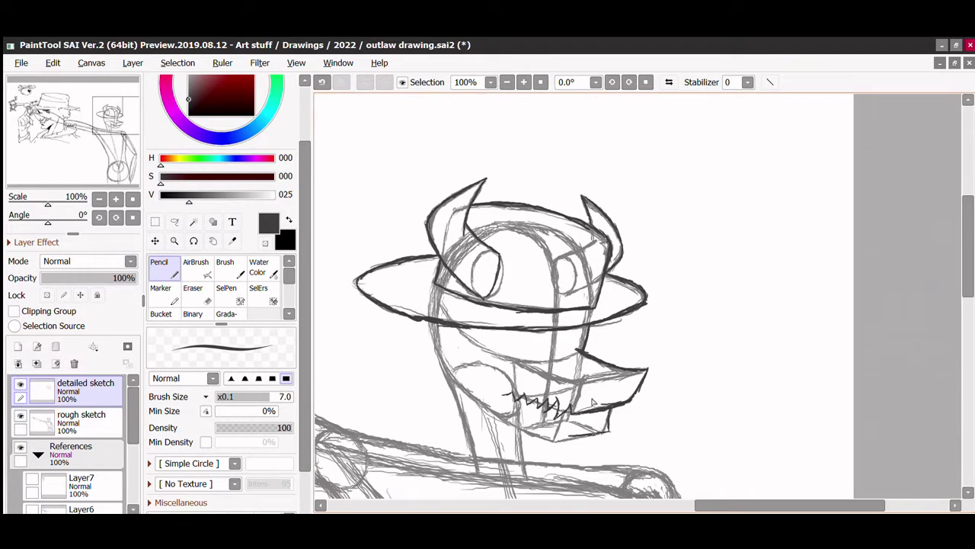
Step: Hide the rough sketch layer and clean up the detailed jaw lines with the Eraser
scroll(476, 414, down, 3)
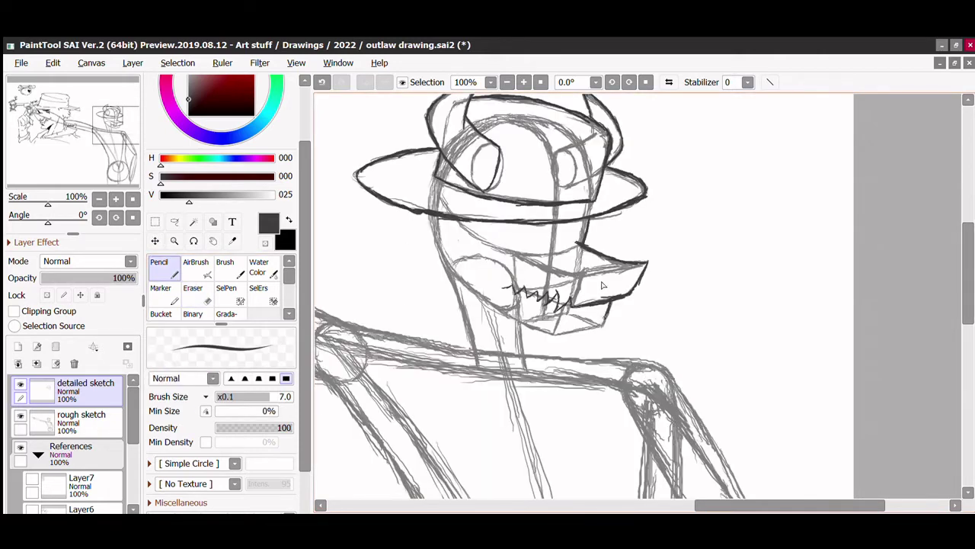
click(20, 414)
key(e)
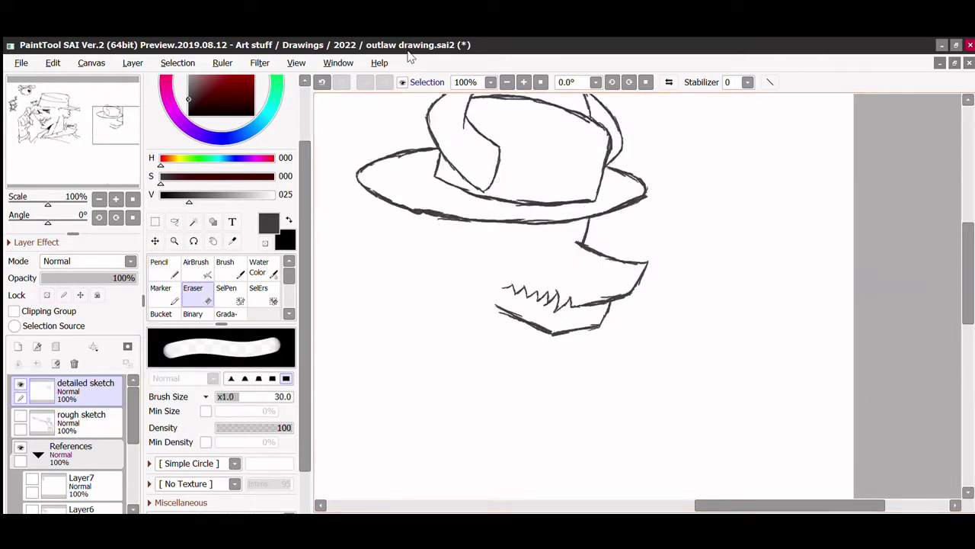
Step: Show the rough sketch layer again and sketch jagged fur behind the cheek down to the neck's back edge
key(n)
key(e)
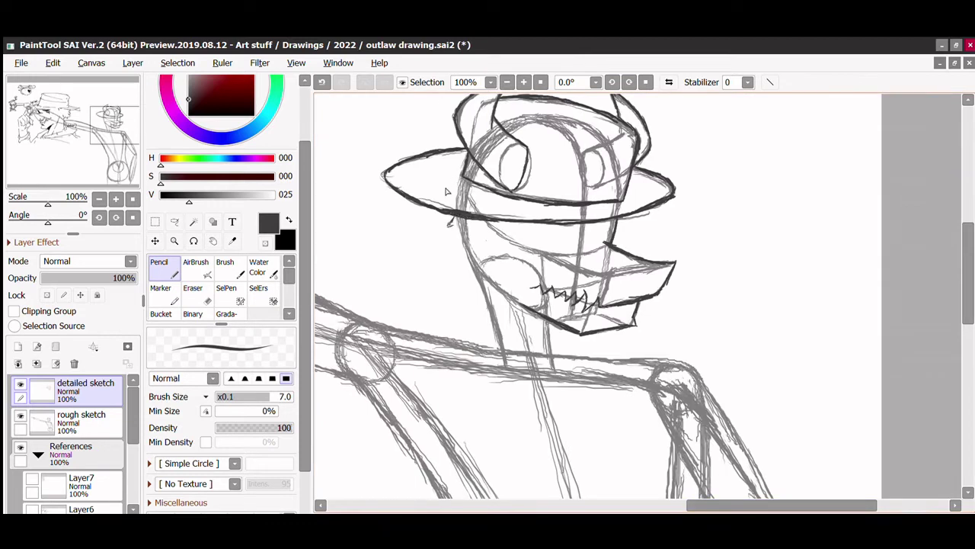
drag(456, 221, 435, 239)
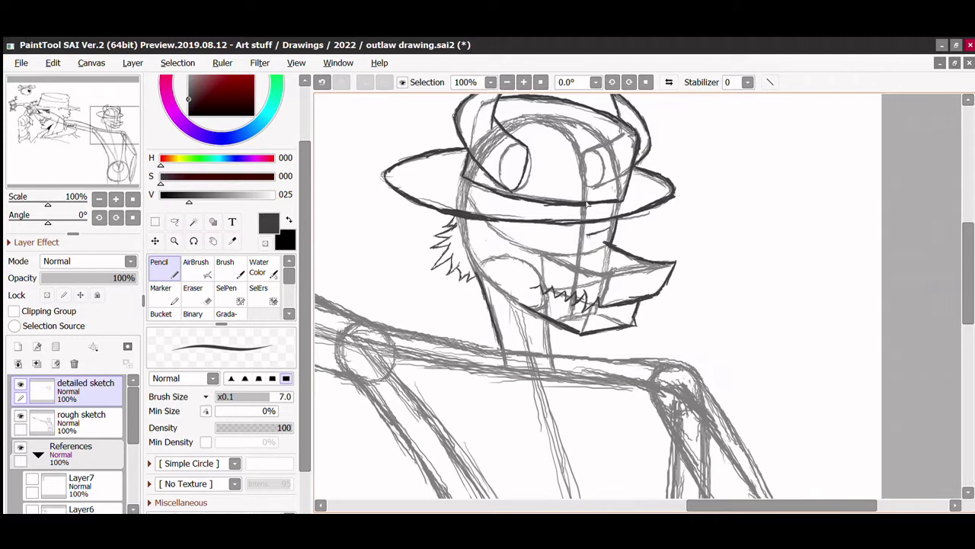
Step: Sketch the two half-closed eyes under the hat brim, undoing and redrawing strokes until the shapes fit
key(ctrl+z)
drag(593, 234, 591, 249)
key(e)
key(n)
key(ctrl+z)
key(e)
key(n)
key(ctrl+z)
mouse_move(548, 203)
mouse_down()
mouse_move(570, 204)
mouse_move(527, 200)
mouse_move(573, 245)
mouse_move(558, 207)
mouse_up()
key(e)
key(n)
Step: Select the eyes with the polygonal lasso and transform them to fit beneath the hat brim
key(a)
key(ctrl+t)
key(Return)
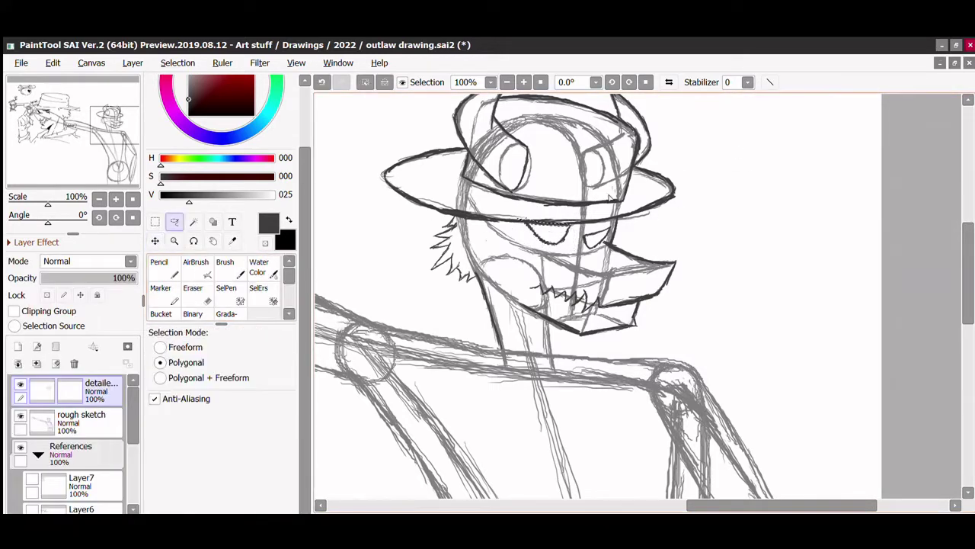
key(ctrl+d)
key(ctrl+t)
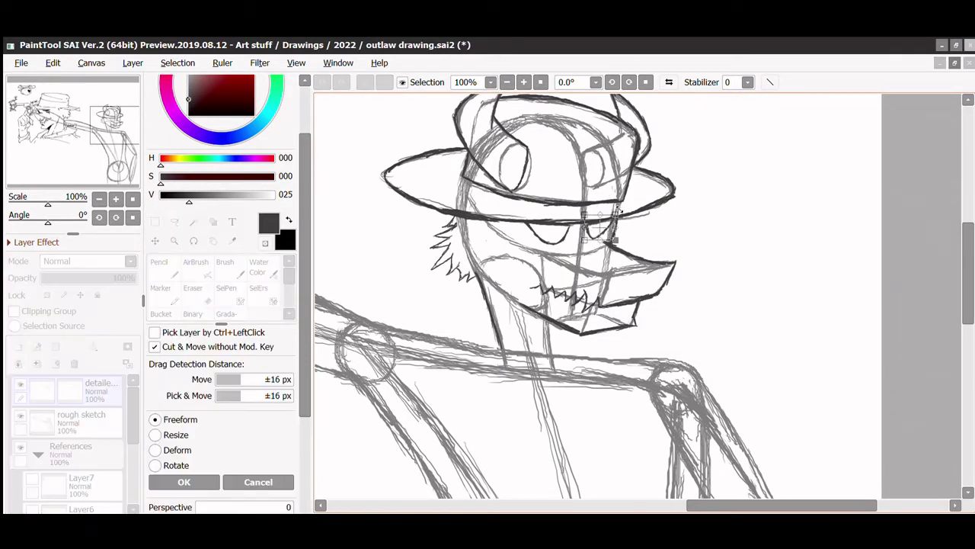
key(Return)
key(n)
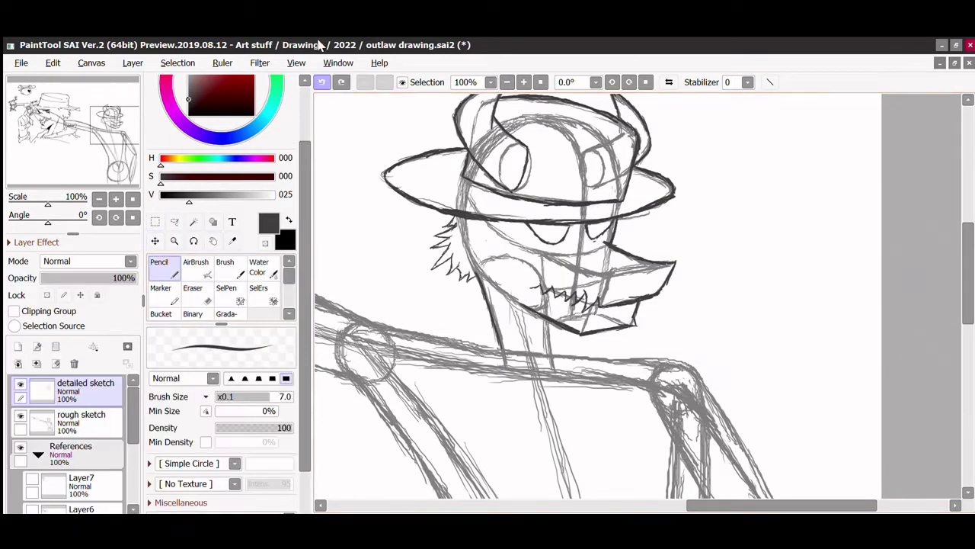
Step: Clean up the eye outlines and draw a curved pupil line inside each eye
key(e)
key(n)
key(e)
key(n)
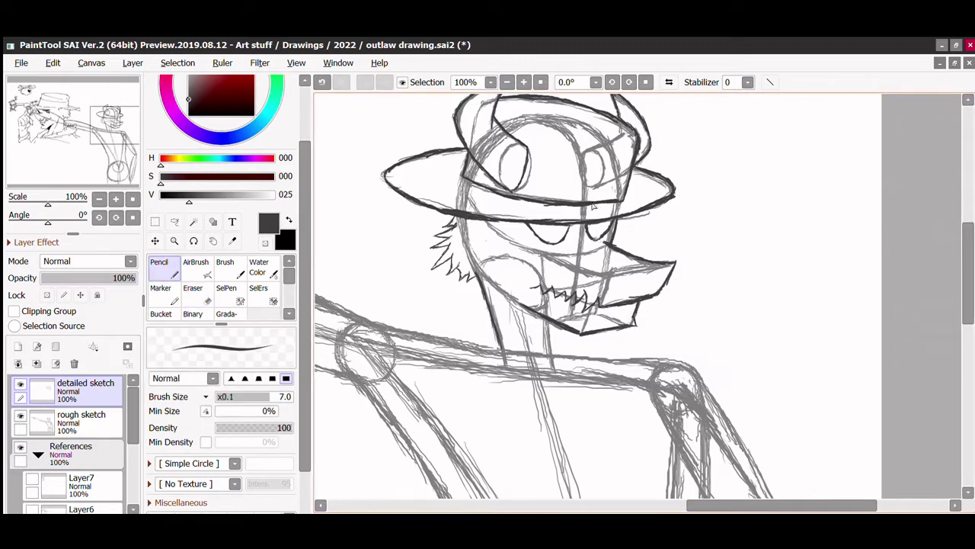
key(e)
key(n)
scroll(593, 193, down, 1)
scroll(651, 218, up, 2)
key(e)
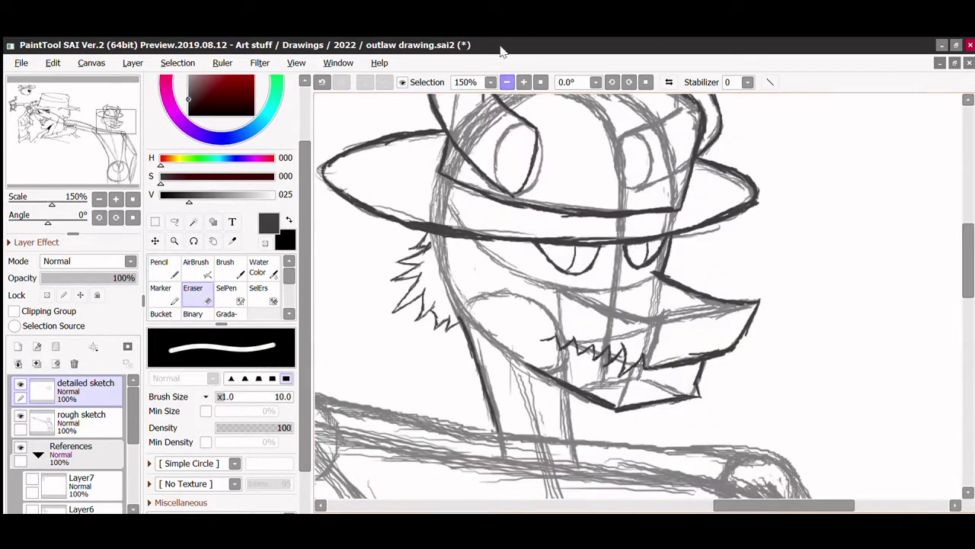
Step: Sketch the neck's front edge from the jaw down to the shoulder line
scroll(589, 115, down, 4)
scroll(589, 116, up, 4)
key(n)
click(193, 289)
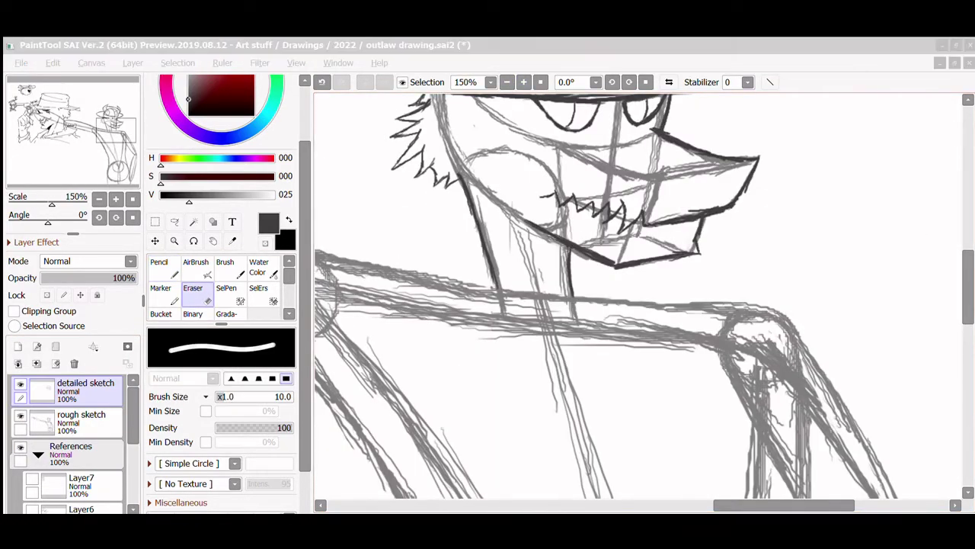
Step: Compare the drawings in the References folder and leave the coloured character reference shown
scroll(777, 480, right, 3)
scroll(778, 480, down, 3)
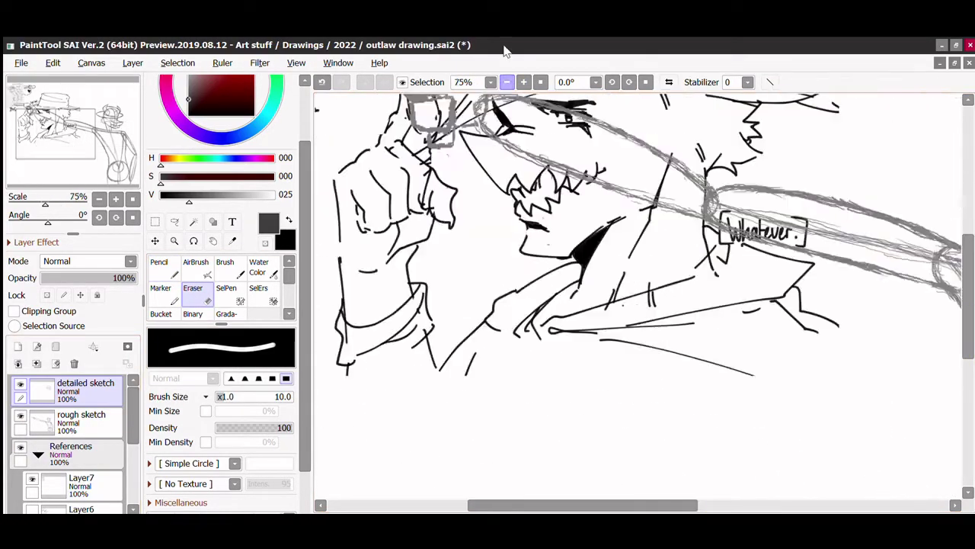
scroll(47, 457, down, 3)
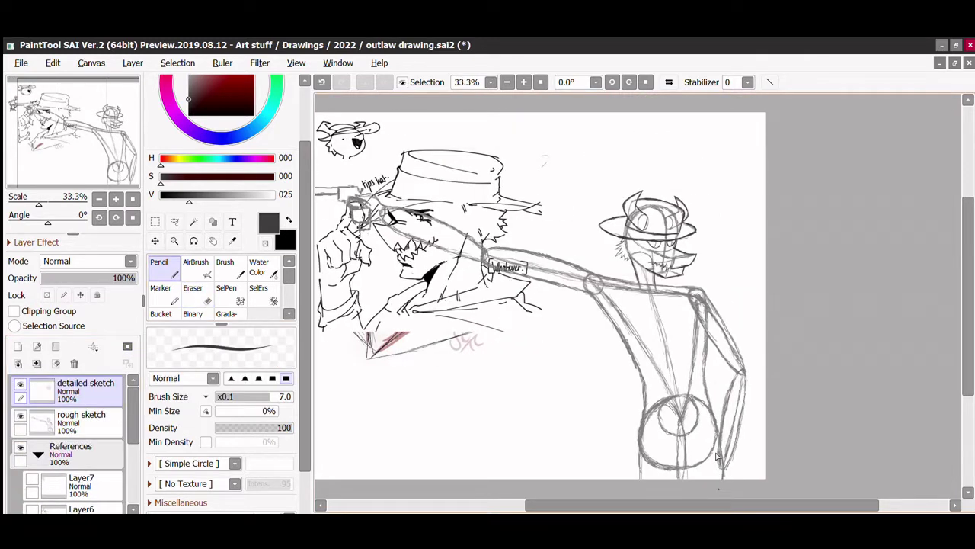
scroll(619, 254, up, 4)
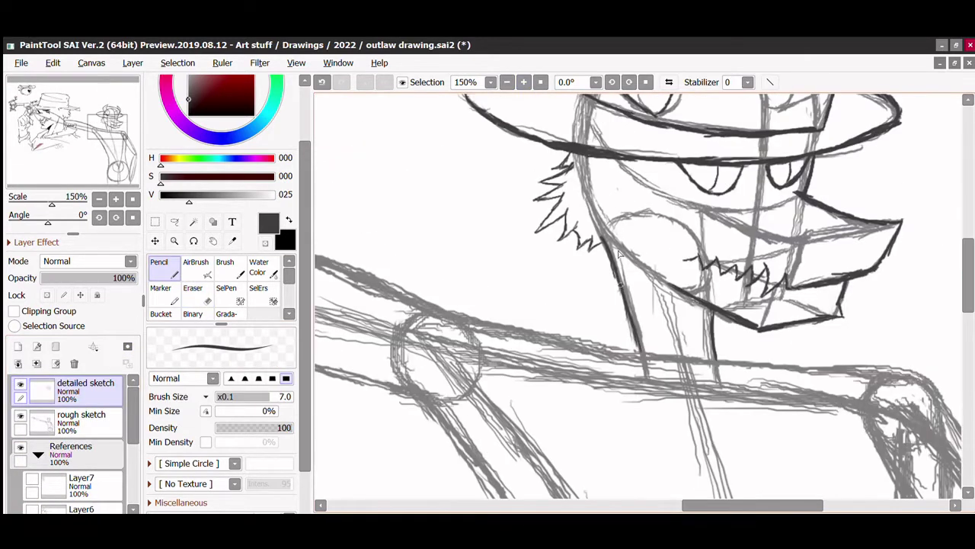
scroll(726, 162, left, 5)
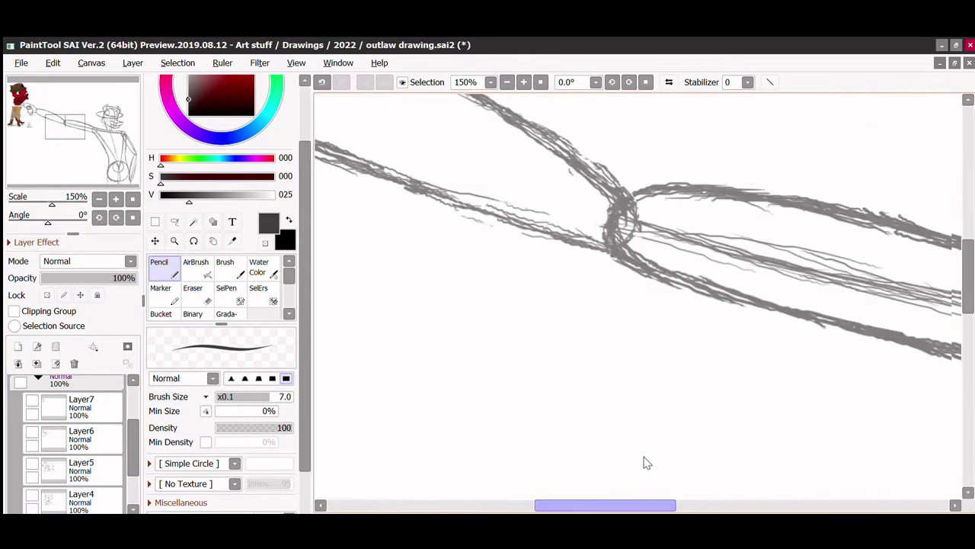
Step: Sketch the bandana's back edge behind the neck with two pointed knot tails
scroll(643, 462, right, 5)
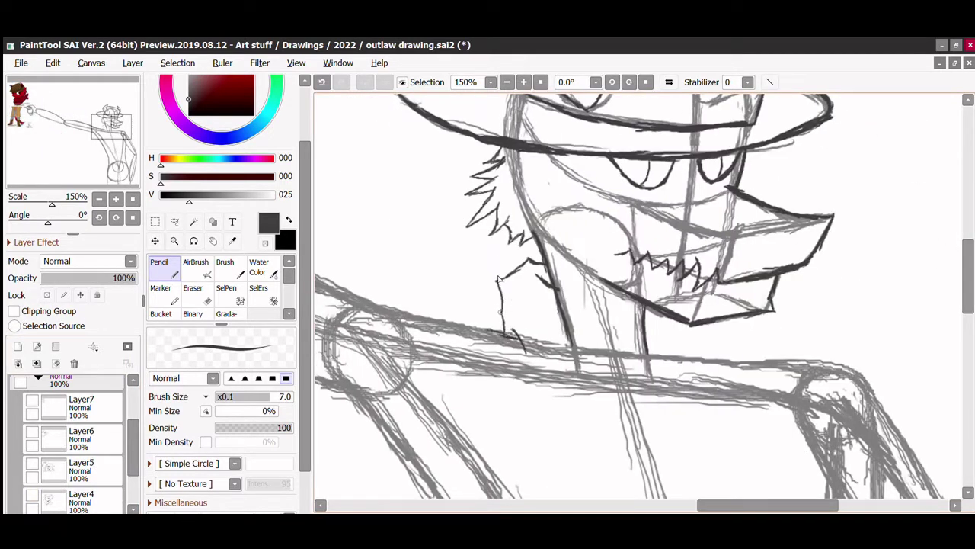
scroll(468, 288, up, 3)
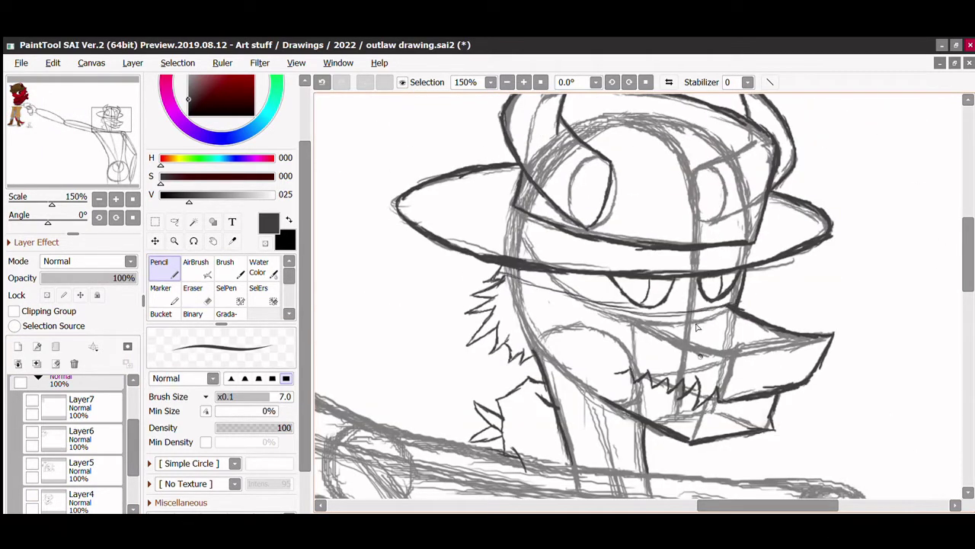
Step: Fill the bandit mask around the eyes with the dark sketch colour, keeping the eyes white
key(b)
click(692, 292)
key(n)
scroll(665, 457, down, 3)
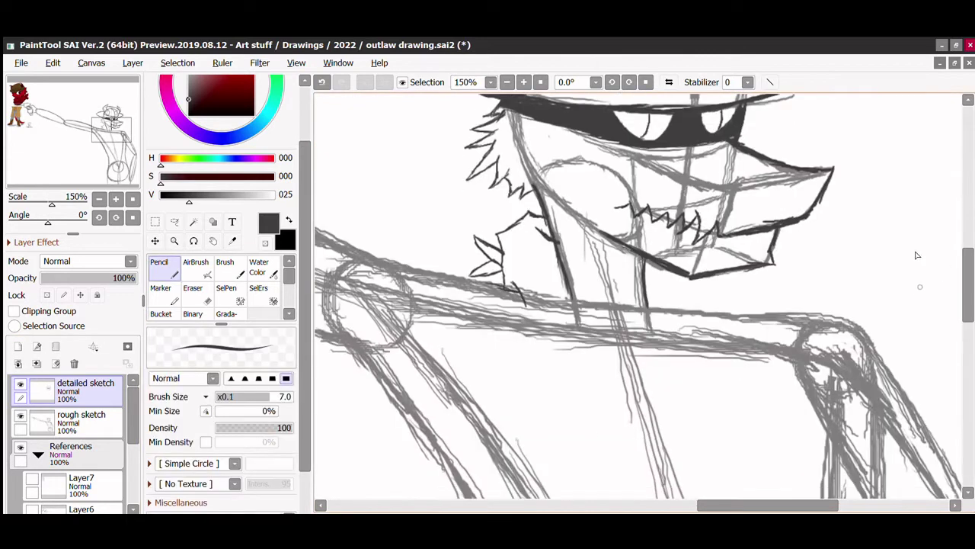
Step: Draw the bandana's curved upper edge across the neck to just below the jaw
click(524, 82)
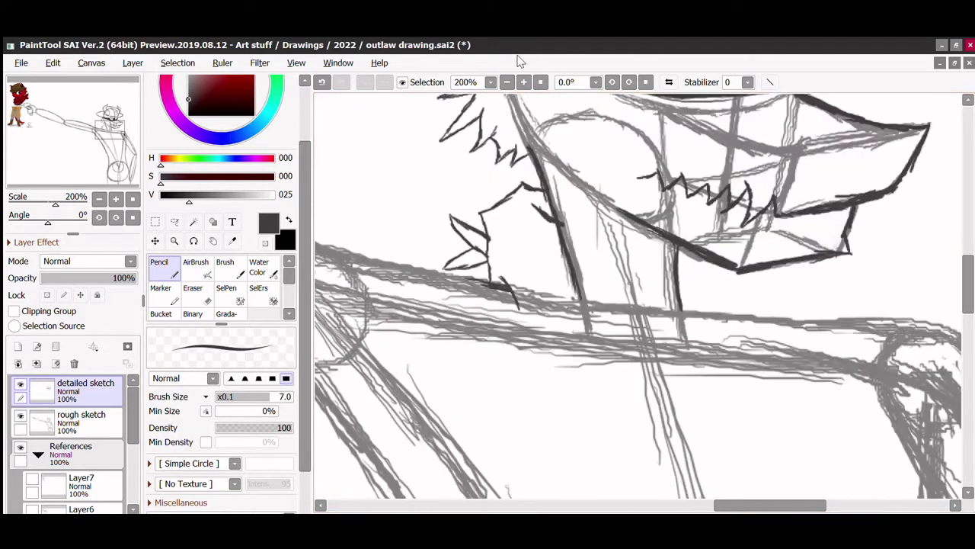
click(523, 82)
mouse_move(518, 280)
mouse_down()
mouse_move(528, 302)
mouse_move(578, 305)
mouse_move(743, 370)
mouse_up()
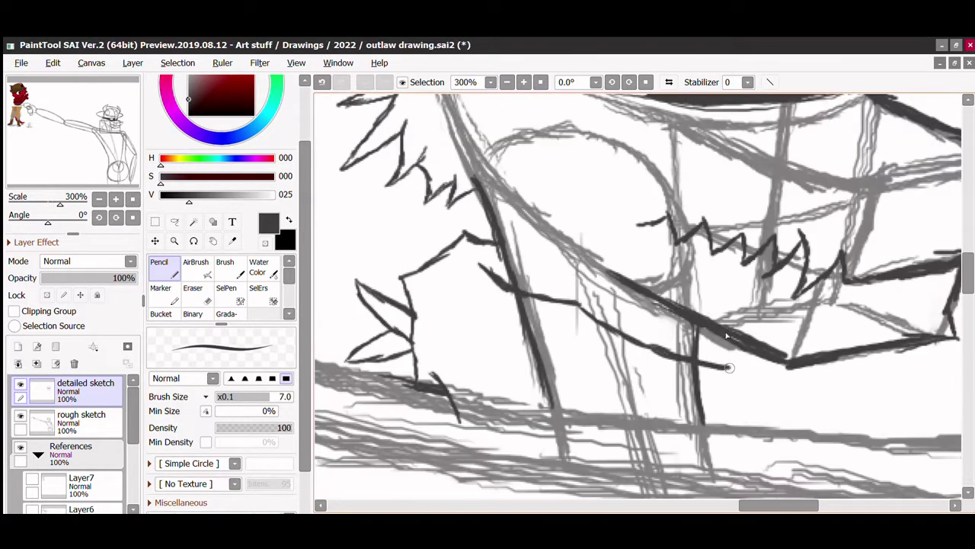
Step: Erase the bandana's knot tails and redraw them as a smaller leaf-shaped knot against the shoulder
scroll(674, 312, down, 2)
key(e)
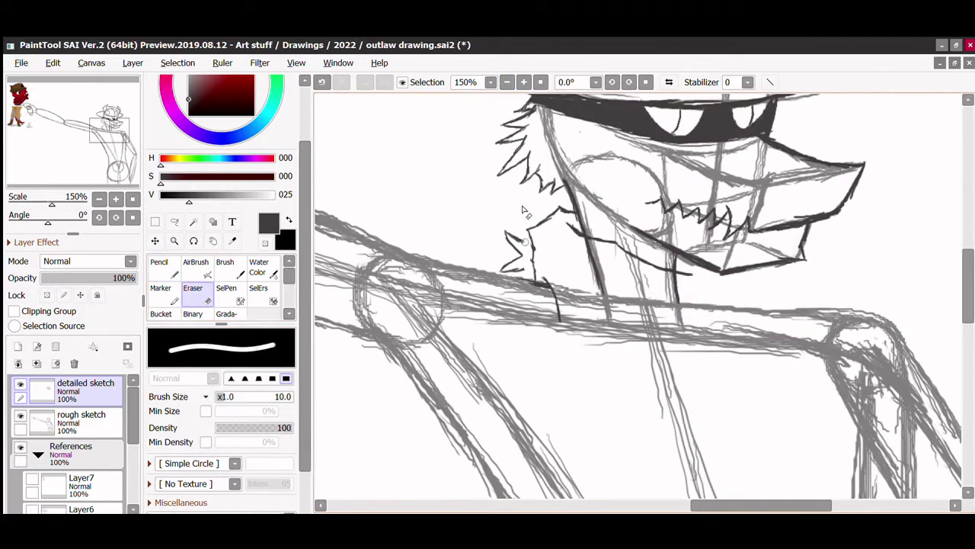
key(n)
drag(524, 254, 521, 266)
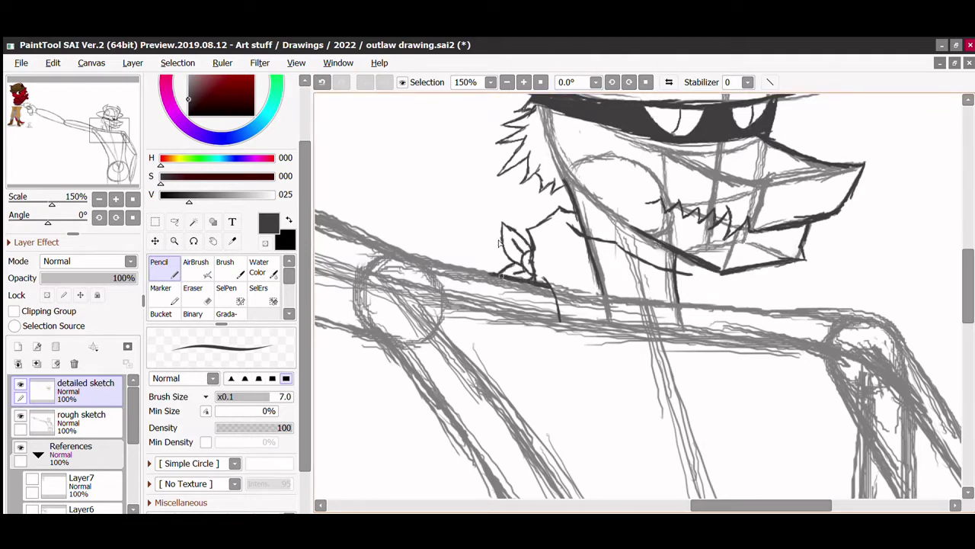
Step: Sketch the bandana's front edge below the jaw and its curved lower edge across the chest
scroll(623, 240, right, 3)
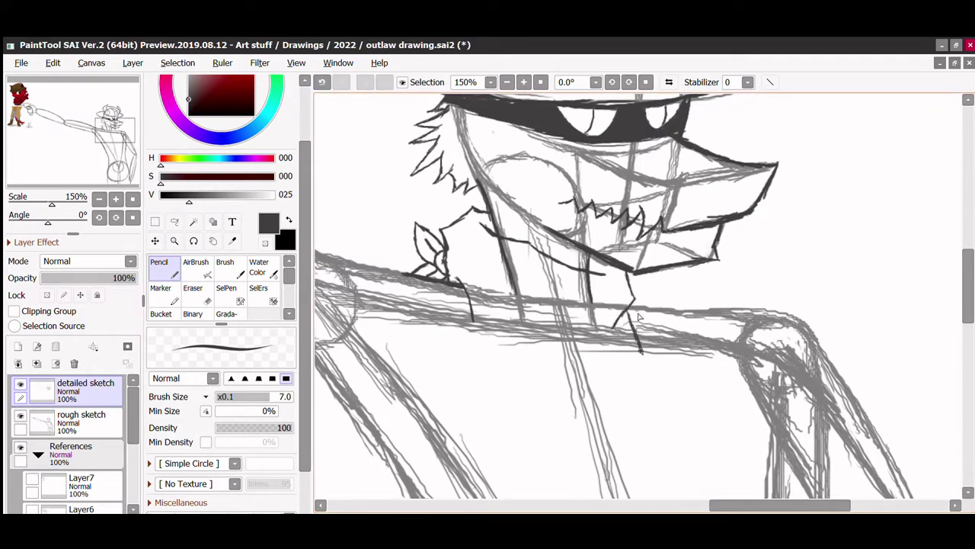
mouse_move(642, 352)
mouse_down()
mouse_move(618, 373)
mouse_move(584, 371)
mouse_move(606, 384)
mouse_move(553, 378)
mouse_move(572, 394)
mouse_up()
key(ctrl+z)
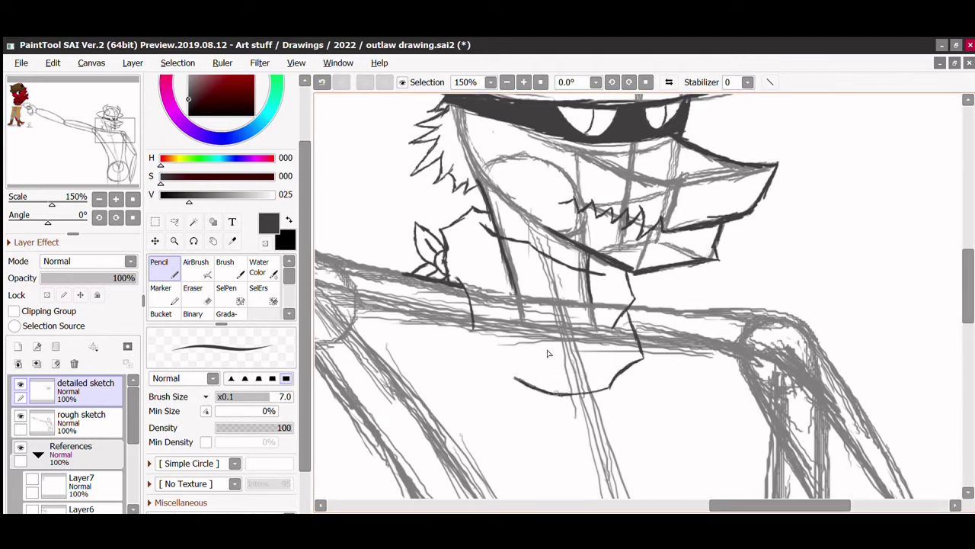
key(e)
mouse_move(477, 332)
mouse_down()
mouse_move(490, 347)
mouse_move(486, 335)
mouse_move(472, 352)
mouse_up()
key(n)
Step: Refine the bandana's side edges and folds, and sketch the first part of the shoulder's top line
key(e)
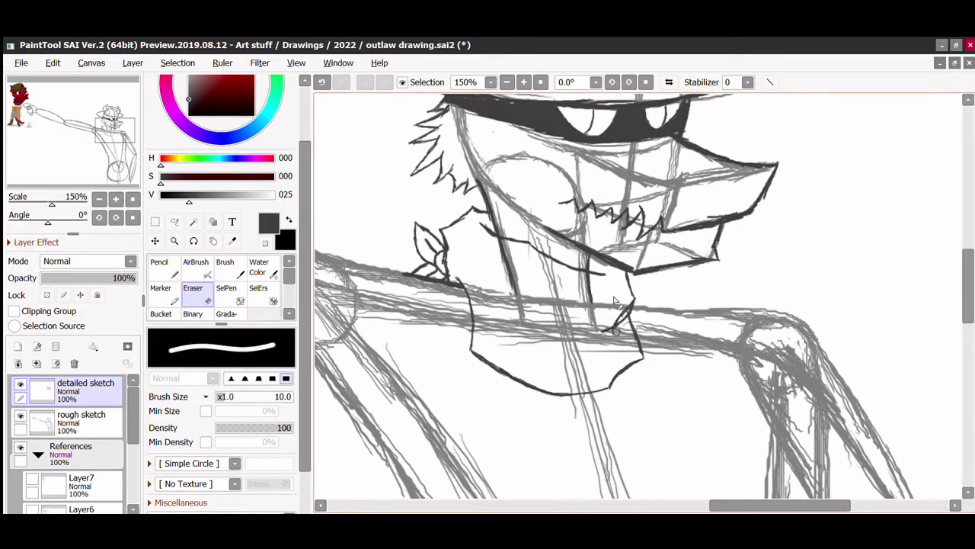
key(n)
key(e)
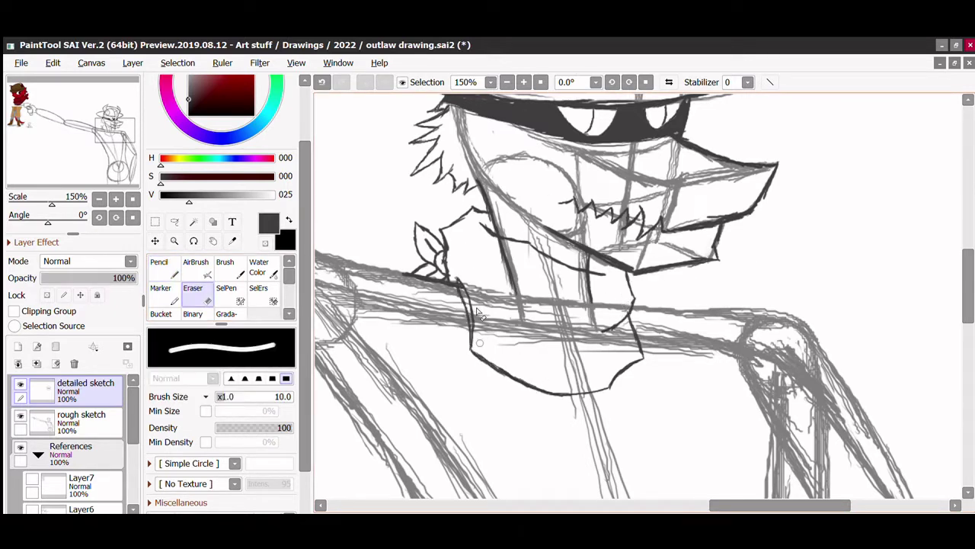
drag(461, 284, 471, 342)
key(n)
key(e)
mouse_move(465, 310)
mouse_down()
mouse_move(489, 323)
mouse_move(572, 331)
mouse_move(565, 321)
mouse_up()
key(n)
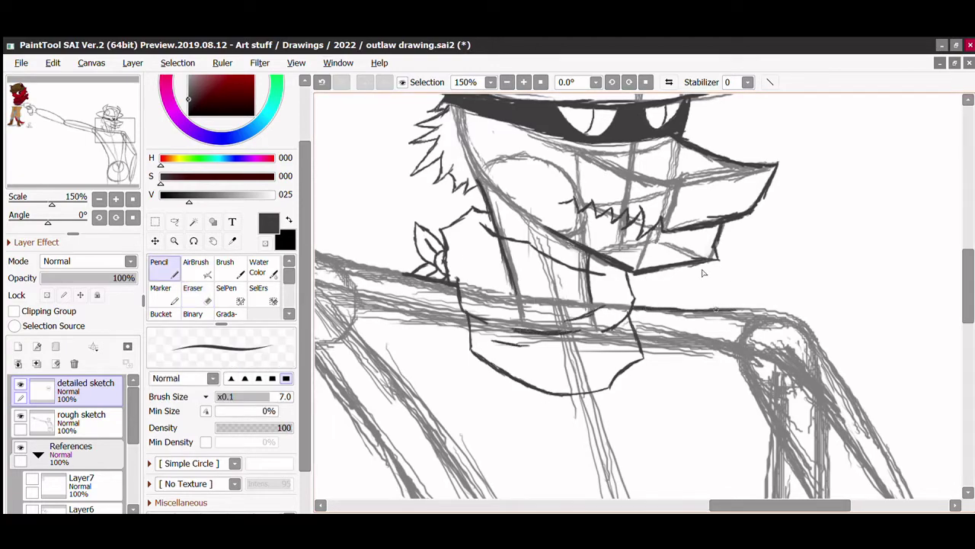
Step: Switch the visible reference to Layer2, the full-body coloured outlaw
scroll(527, 462, down, 4)
scroll(69, 442, down, 3)
scroll(705, 473, up, 4)
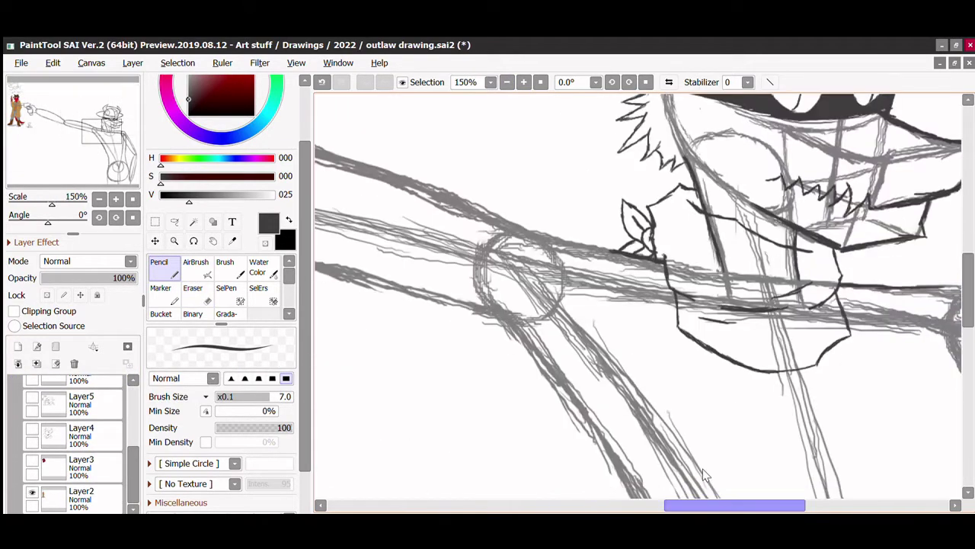
Step: Erase the neck lines covered by the bandana, checking the result with the rough sketch layer temporarily hidden
key(e)
scroll(705, 474, down, 2)
scroll(69, 442, up, 3)
click(20, 417)
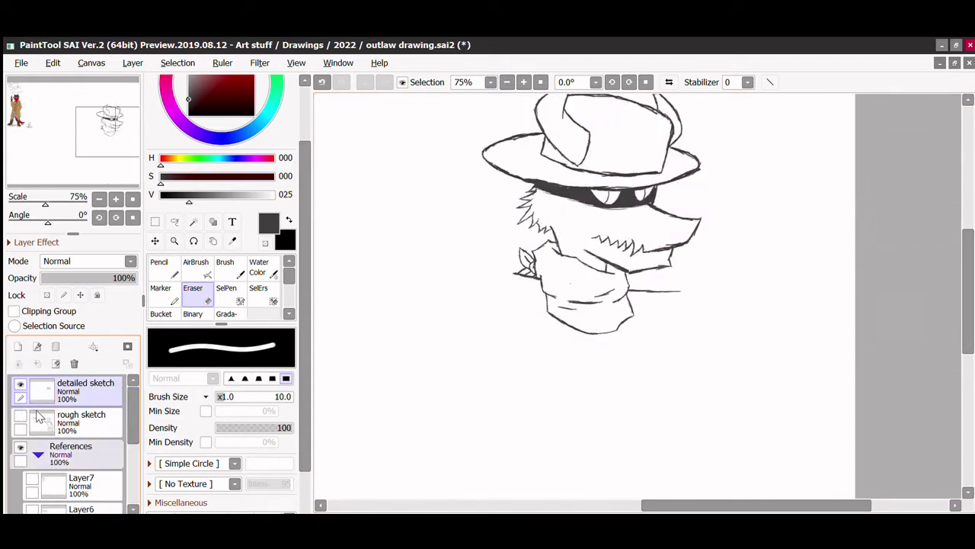
click(21, 416)
Step: Examine the coloured outlaw reference for the bandana and coat design
key(n)
drag(523, 257, 962, 228)
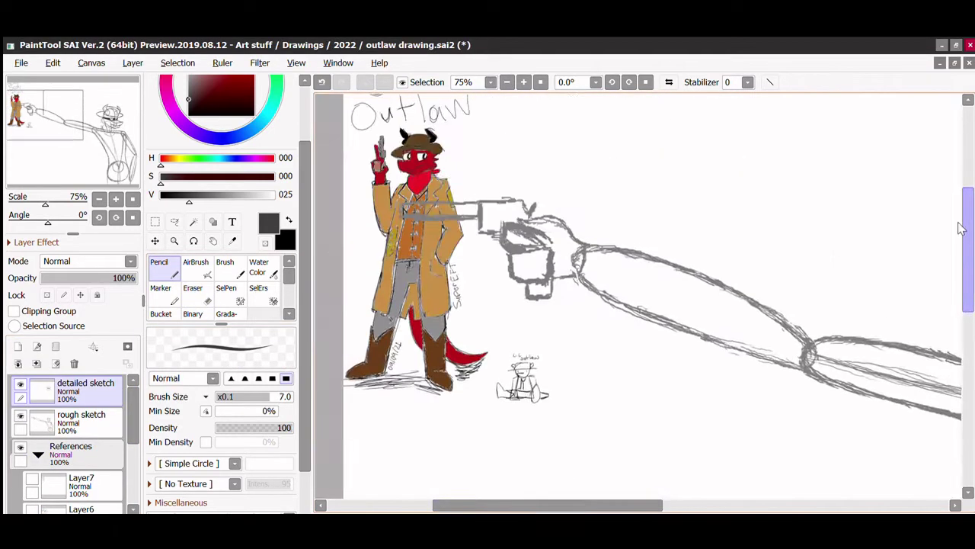
scroll(427, 214, up, 2)
key(e)
key(n)
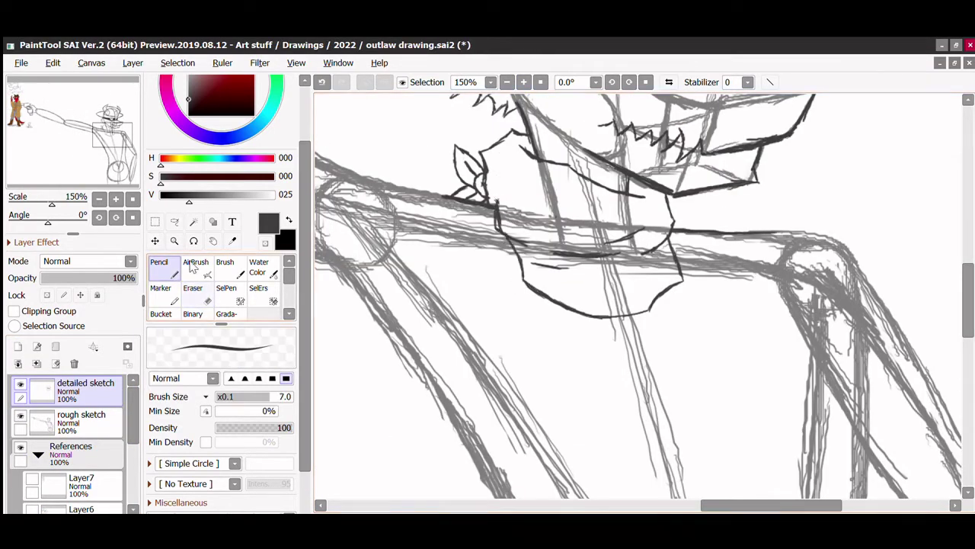
Step: Select the bandana and its knot with a polygonal lasso, hide the rough sketch layer and shift the selection slightly to the right
key(e)
scroll(631, 159, down, 2)
key(n)
scroll(630, 158, up, 2)
key(l)
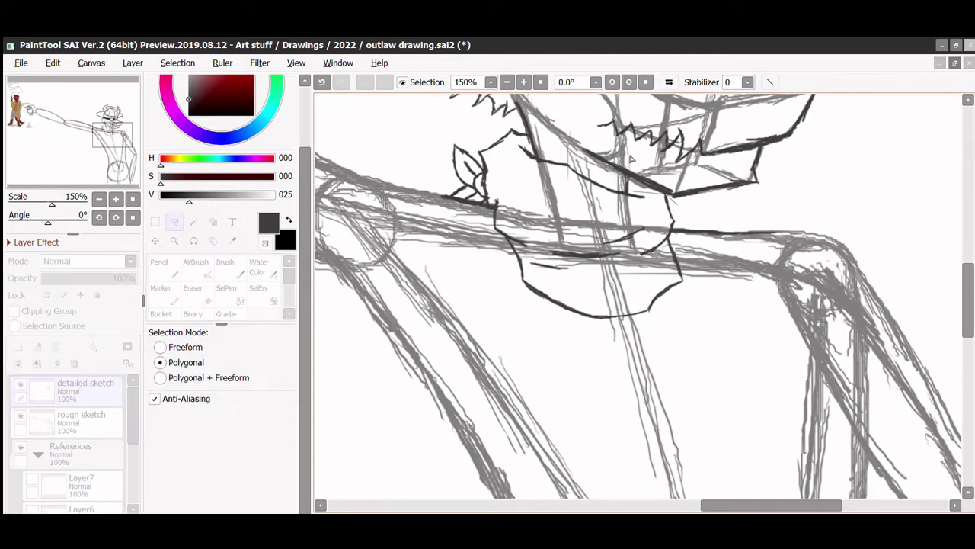
click(795, 191)
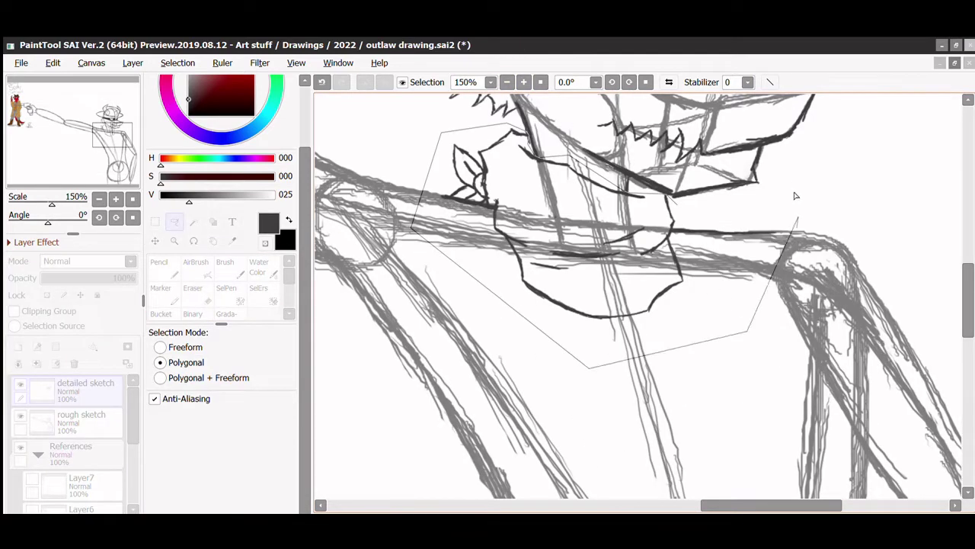
scroll(795, 191, down, 2)
click(21, 416)
click(155, 241)
drag(655, 301, 646, 309)
key(ctrl+d)
key(n)
Step: Touch up the lines between the jaw and the moved bandana, and show the rough sketch layer again
scroll(646, 309, up, 3)
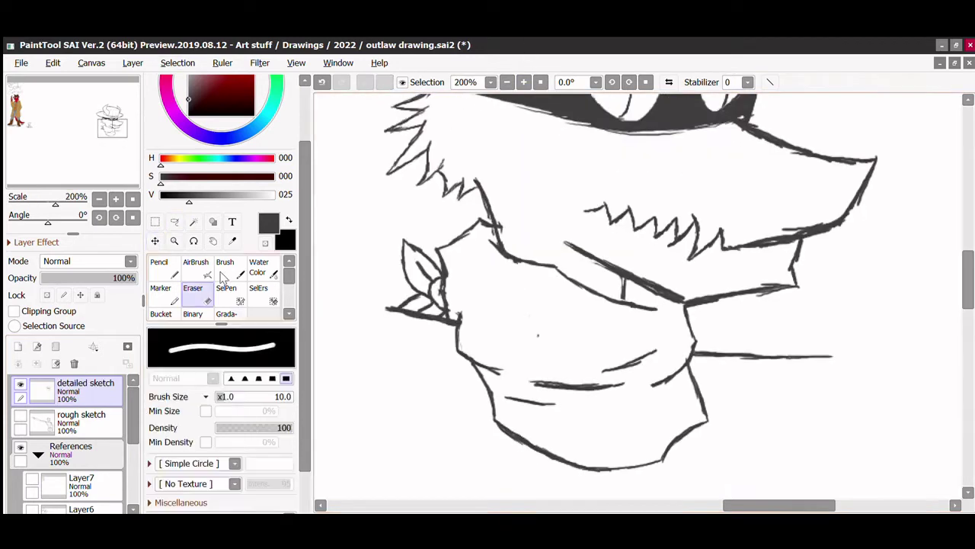
key(e)
drag(619, 251, 619, 296)
key(n)
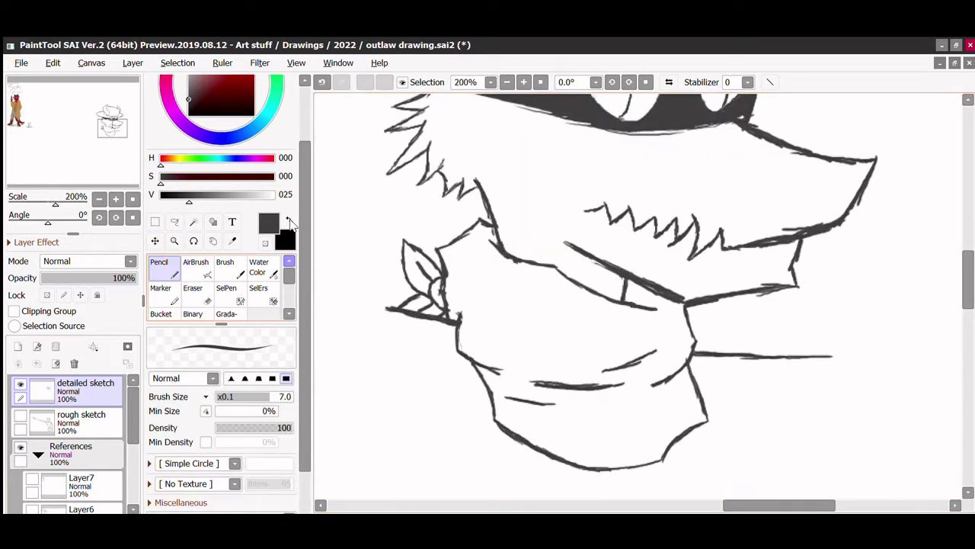
scroll(619, 296, down, 2)
click(20, 416)
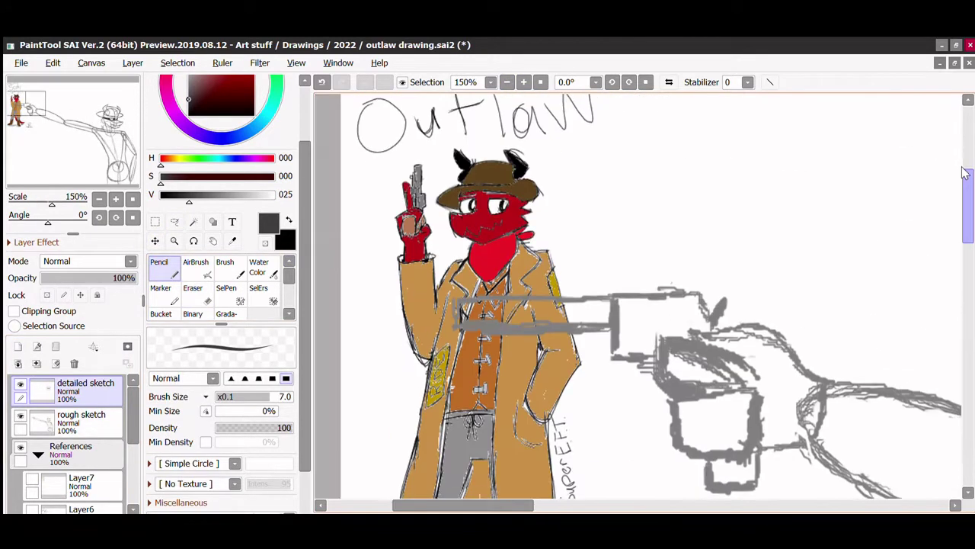
Step: Extend the shoulder's top line to its corner and sketch the sleeve's outer edge down to the bent arm's elbow
scroll(31, 428, down, 2)
scroll(30, 428, up, 2)
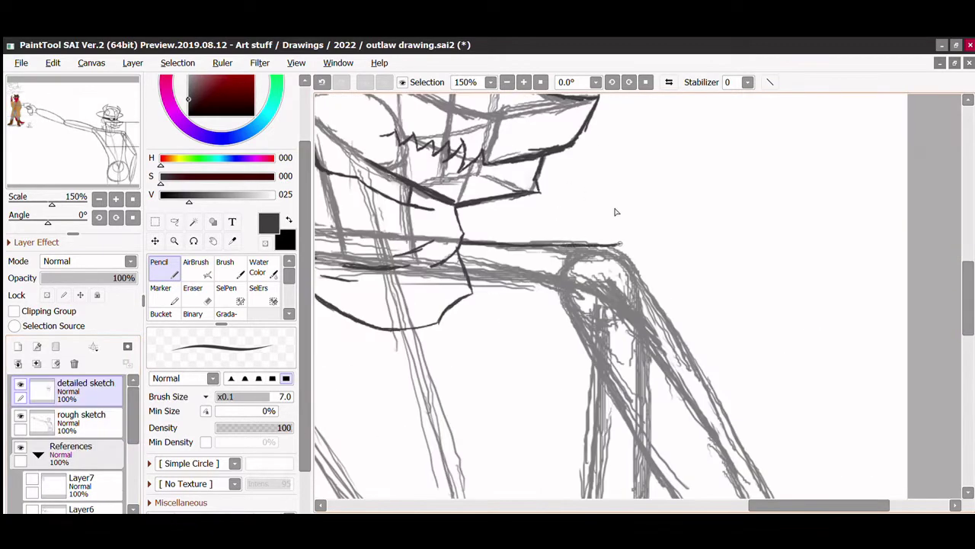
scroll(632, 228, down, 3)
drag(617, 156, 649, 190)
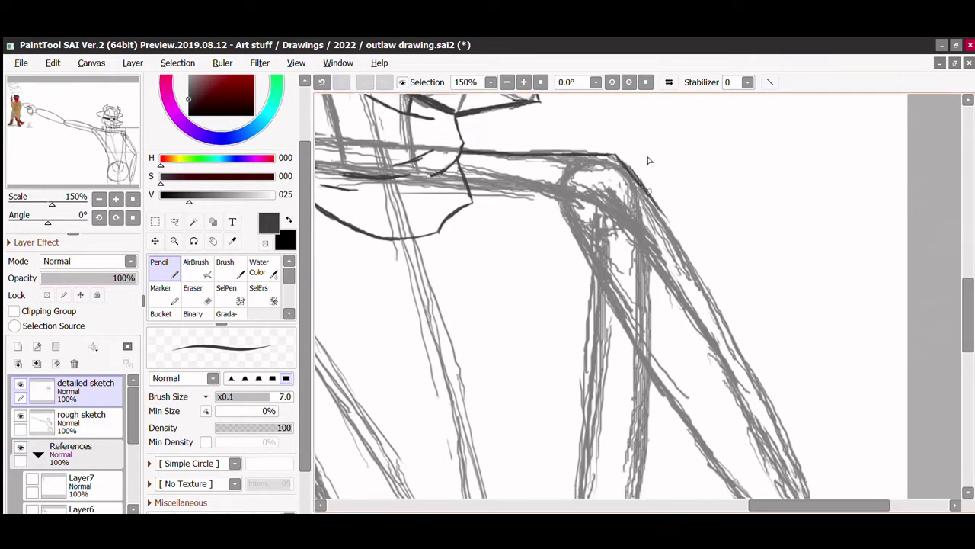
scroll(649, 160, down, 5)
scroll(686, 228, down, 2)
mouse_move(740, 171)
mouse_down()
mouse_move(767, 242)
mouse_move(755, 219)
mouse_up()
key(ctrl+z)
drag(730, 152, 747, 206)
key(e)
scroll(739, 221, up, 7)
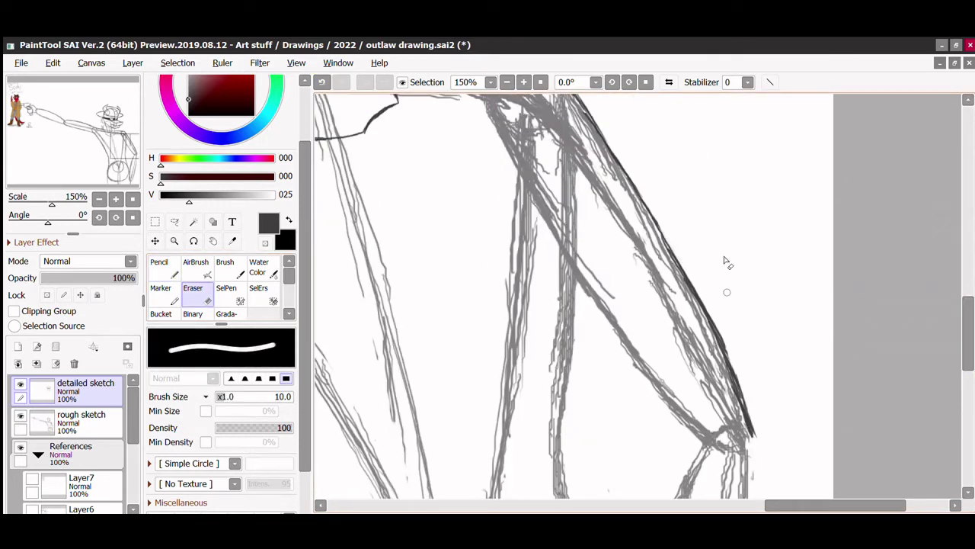
Step: Sketch the coat's heavy vertical side line running down from the armpit of the bent arm
key(n)
scroll(573, 233, up, 3)
drag(569, 196, 572, 437)
key(ctrl+z)
drag(573, 265, 571, 457)
key(e)
key(n)
Step: Sketch the inner edge of the upper sleeve as an angular fold running from the coat's side towards the elbow
scroll(595, 229, down, 7)
drag(576, 162, 649, 264)
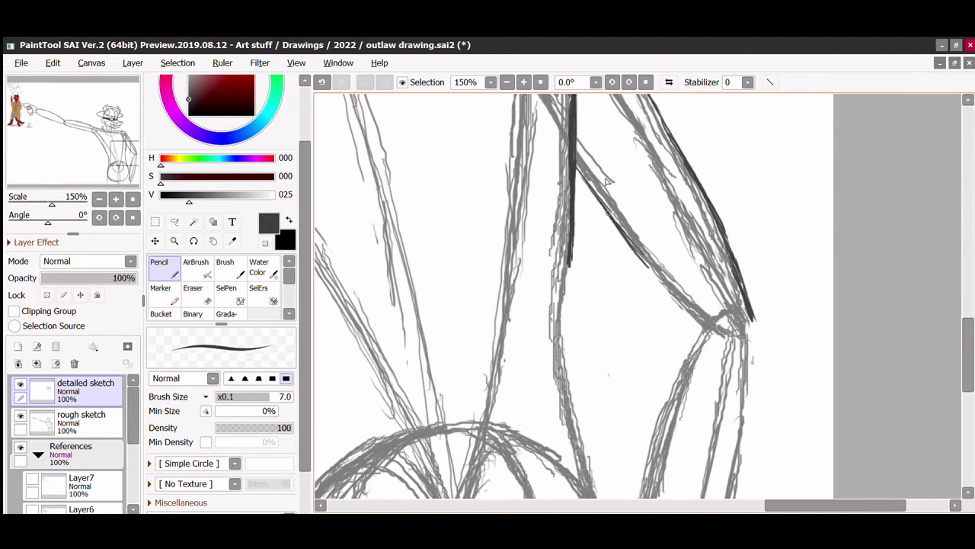
key(ctrl+z)
mouse_move(578, 170)
mouse_down()
mouse_move(610, 244)
mouse_move(670, 254)
mouse_up()
key(ctrl+z)
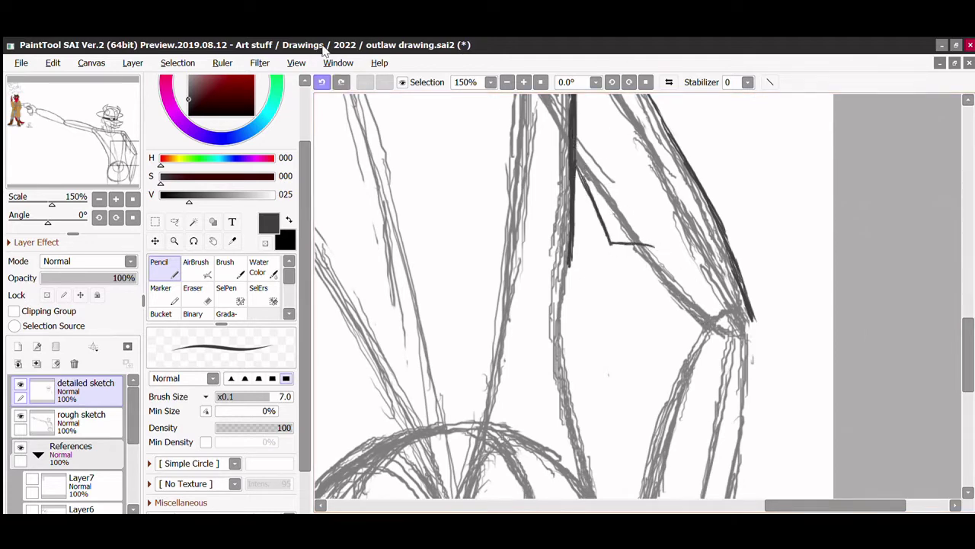
mouse_move(615, 242)
mouse_down()
mouse_move(664, 257)
mouse_move(661, 273)
mouse_move(686, 339)
mouse_up()
key(ctrl+z)
key(ctrl+y)
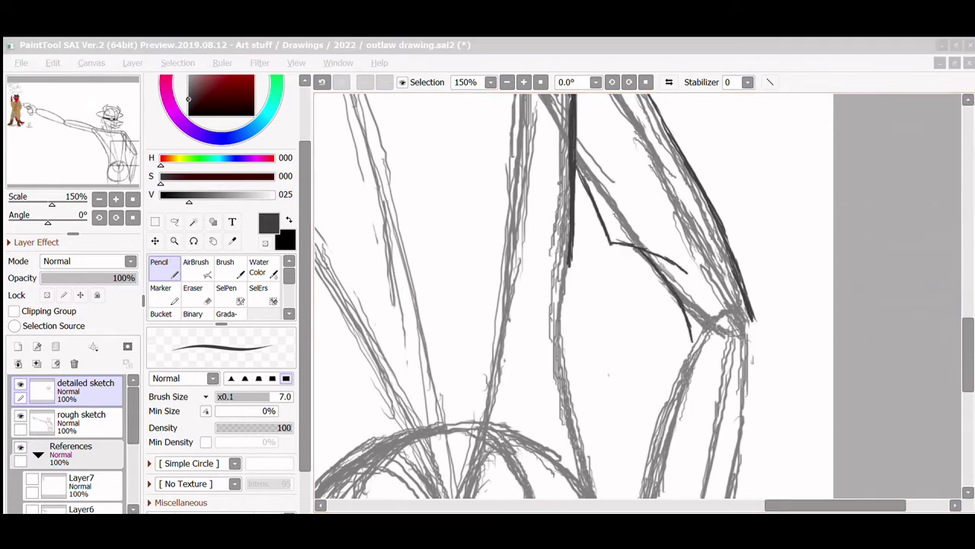
Step: Add short armpit creases and outline a rectangular patch on the outer edge of the upper sleeve
scroll(586, 145, up, 5)
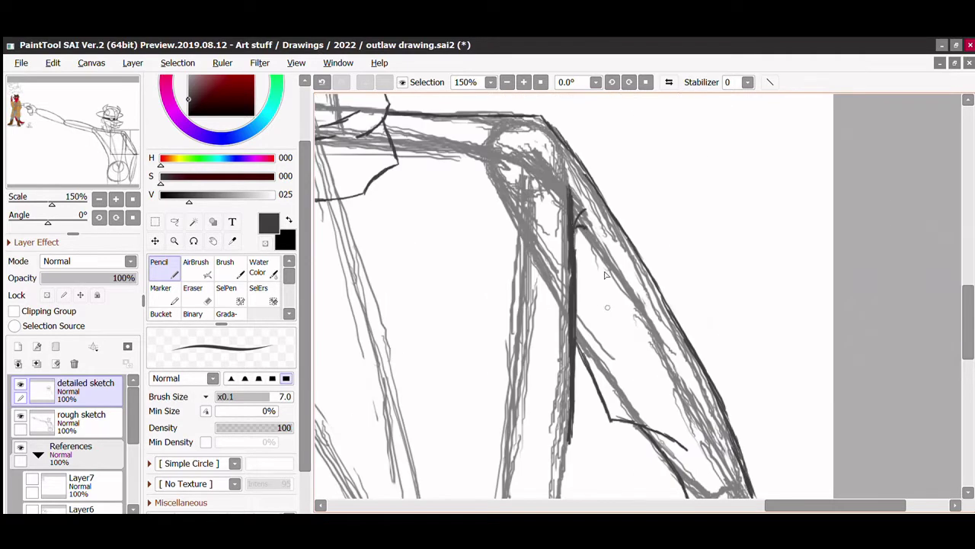
scroll(587, 150, down, 5)
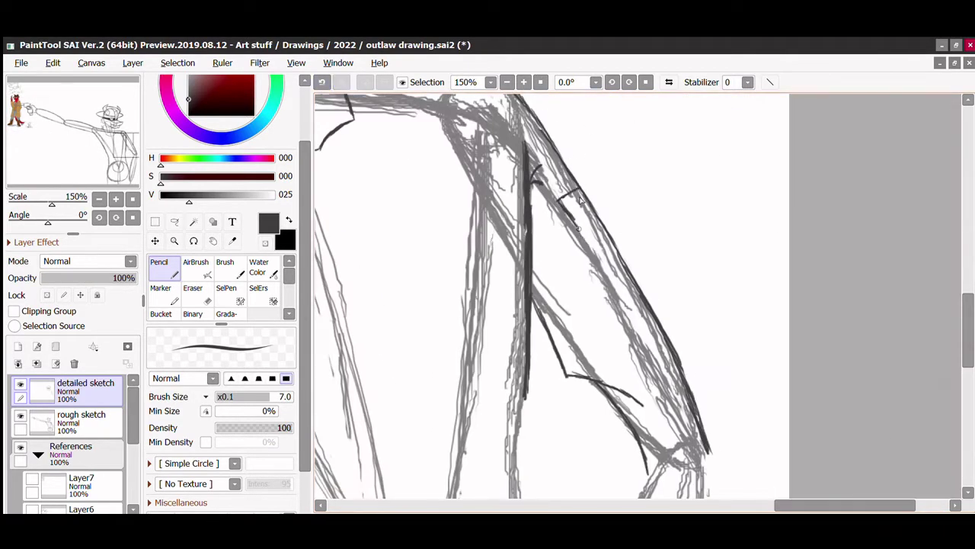
key(e)
scroll(609, 222, up, 2)
key(n)
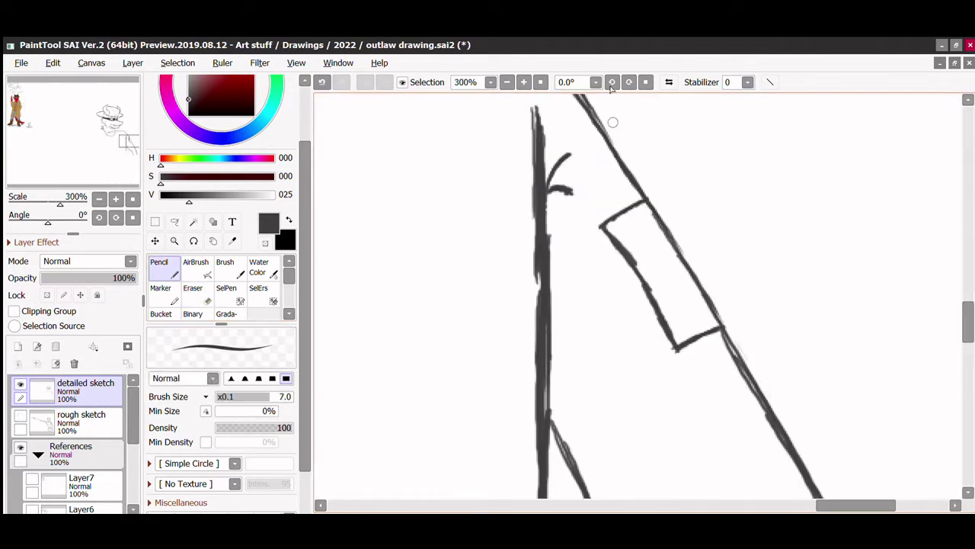
Step: Draw short stitch marks across the edges of the sleeve patch
key(e)
key(n)
drag(602, 242, 625, 234)
mouse_move(631, 272)
mouse_down()
mouse_move(651, 265)
mouse_move(661, 290)
mouse_up()
drag(682, 336, 703, 326)
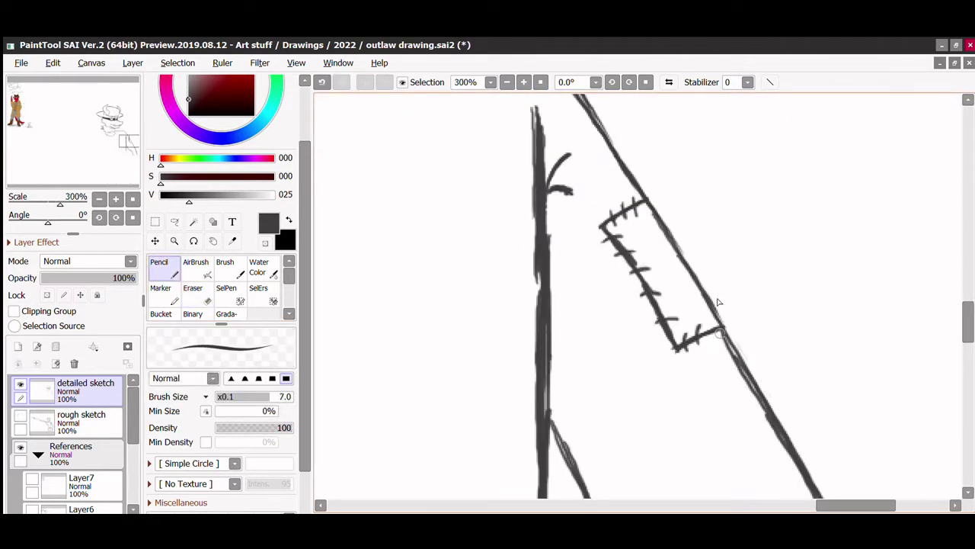
drag(647, 229, 647, 320)
Step: Lasso the stitched patch, enlarge it along the sleeve with a transform, and show the rough sketch layer again
key(l)
scroll(647, 140, up, 1)
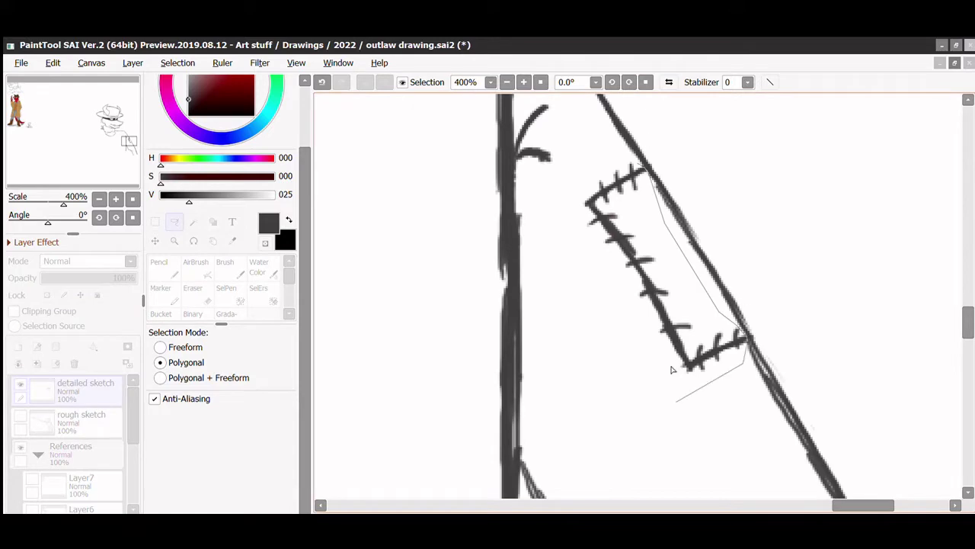
key(Return)
key(ctrl+t)
click(183, 480)
key(ctrl+d)
key(n)
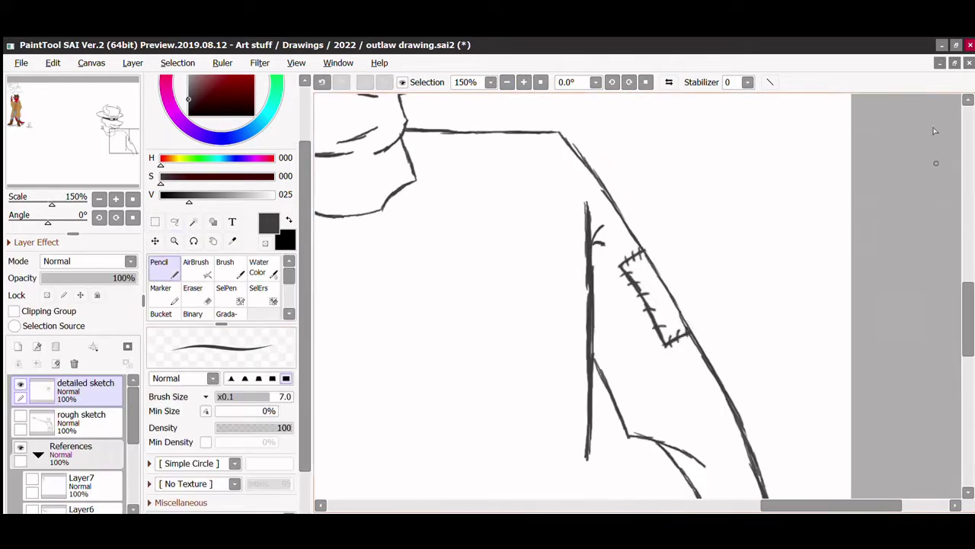
click(20, 414)
Step: Extend the inner sleeve edge to the elbow, add creases at the bend and start the forearm's inner line
scroll(850, 462, up, 2)
key(e)
key(n)
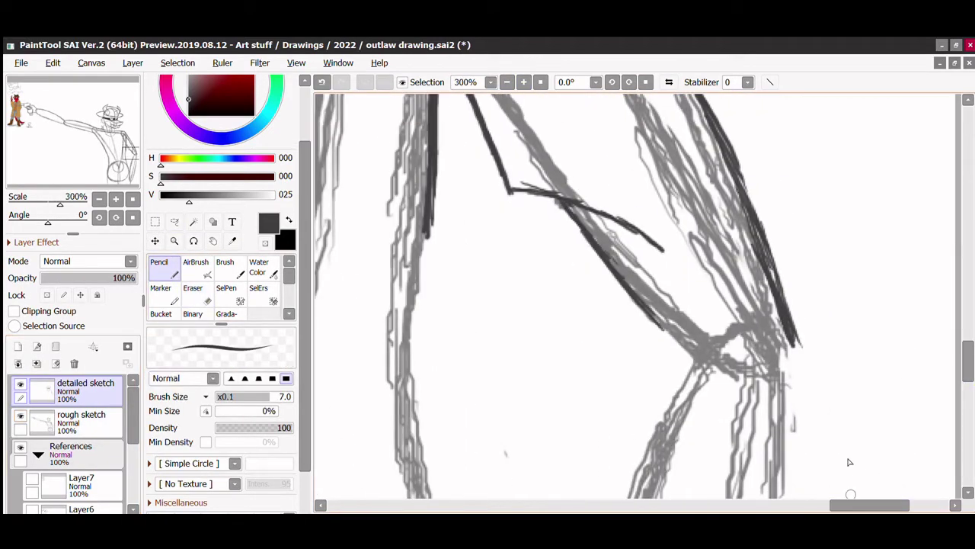
drag(658, 326, 685, 353)
drag(693, 326, 681, 379)
key(ctrl+z)
drag(718, 335, 666, 416)
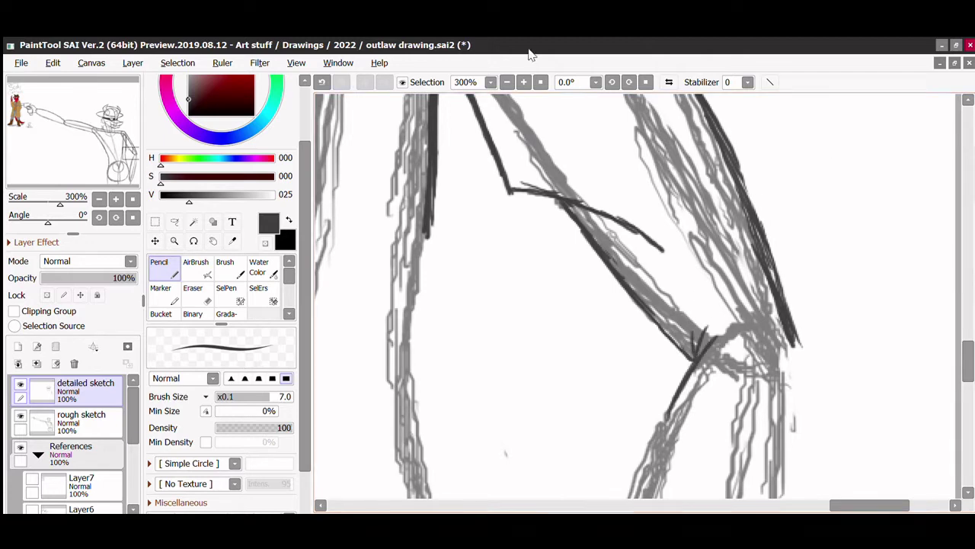
Step: Sketch the outer corner of the elbow and the forearm's outer edge running down from it
scroll(925, 265, up, 1)
scroll(925, 265, down, 1)
scroll(938, 363, up, 1)
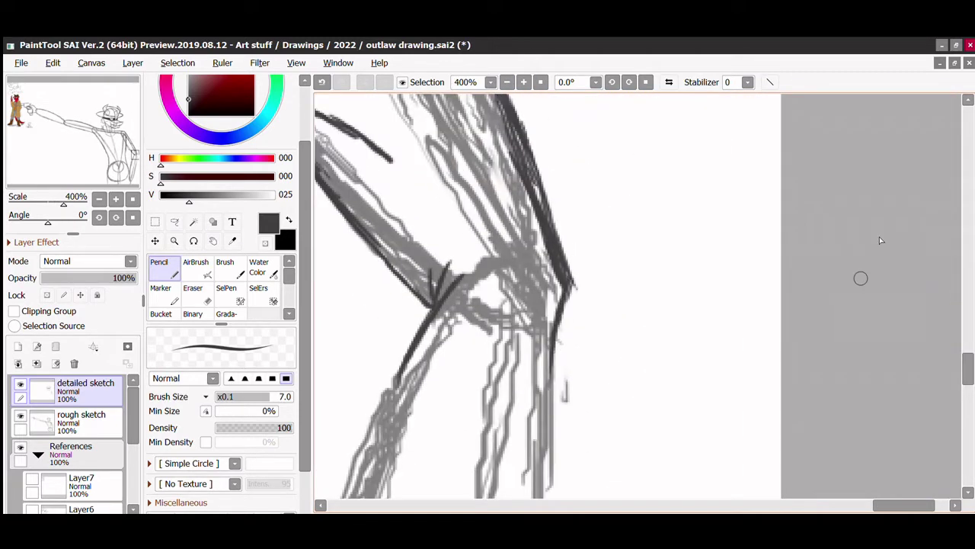
scroll(880, 237, down, 3)
scroll(969, 328, down, 2)
scroll(969, 328, up, 1)
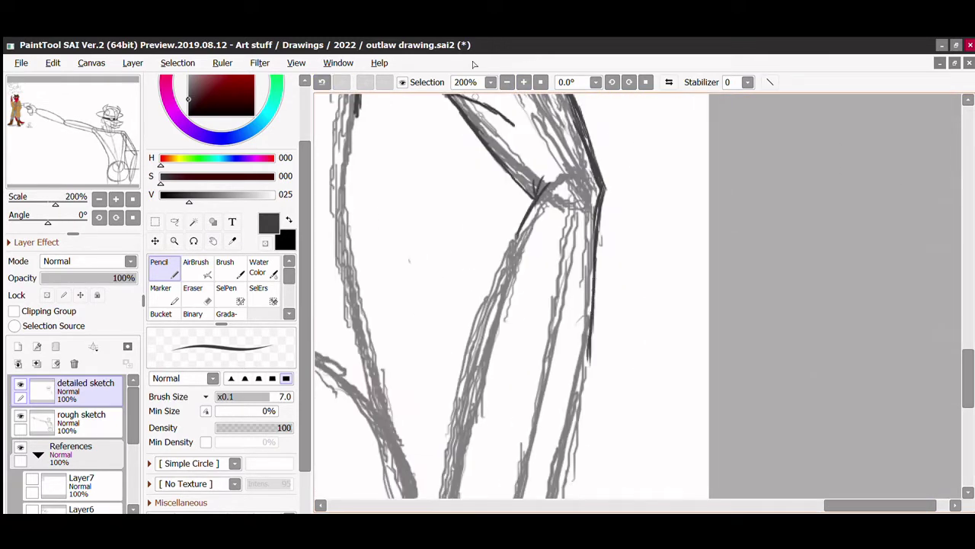
Step: Erase the excess lines along the bent forearm's inner edge on the rough sketch layer
scroll(969, 328, down, 2)
scroll(495, 305, down, 4)
scroll(349, 283, up, 2)
click(81, 417)
key(e)
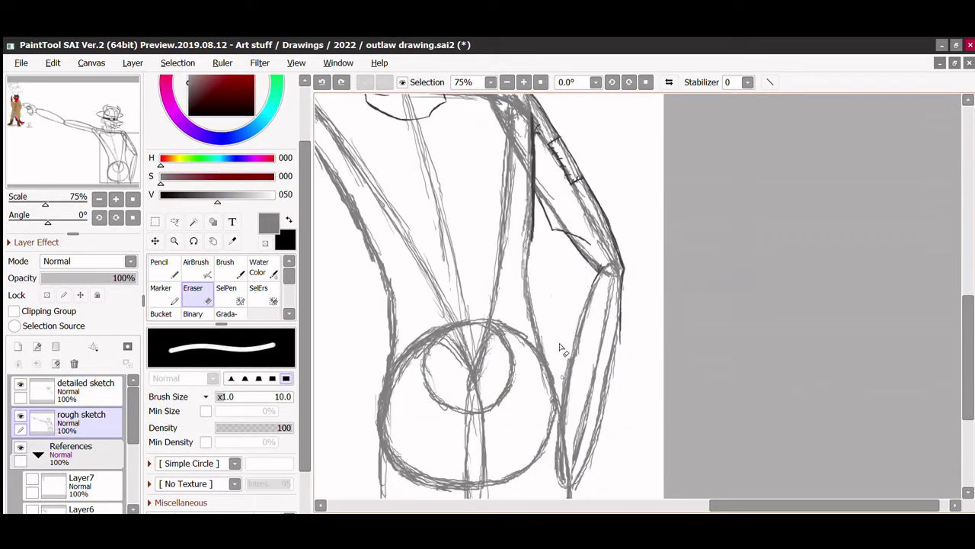
scroll(470, 296, up, 3)
scroll(740, 211, down, 3)
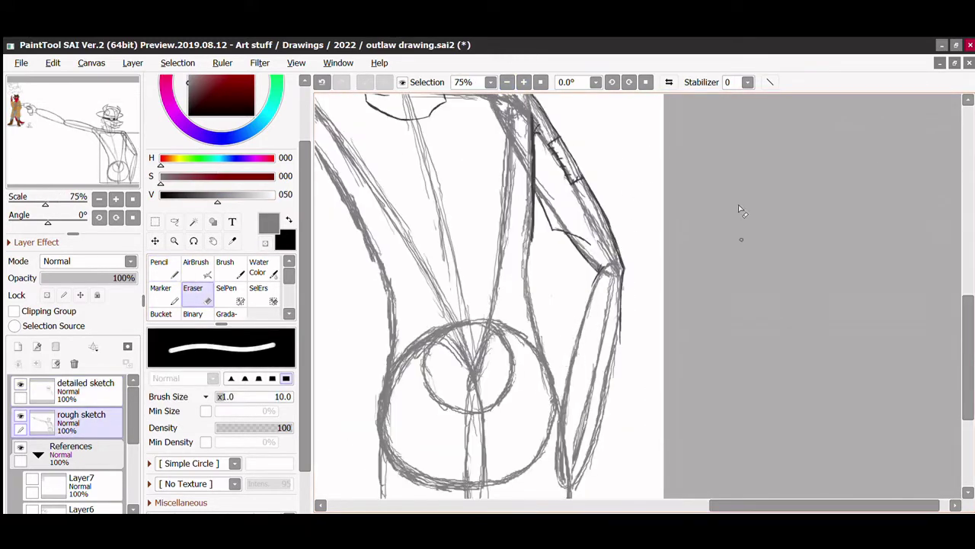
scroll(739, 211, up, 3)
Step: Rework the forearm's inner line below the elbow on the detailed sketch layer and lengthen its outer line
click(81, 387)
key(n)
key(e)
drag(543, 211, 488, 358)
key(n)
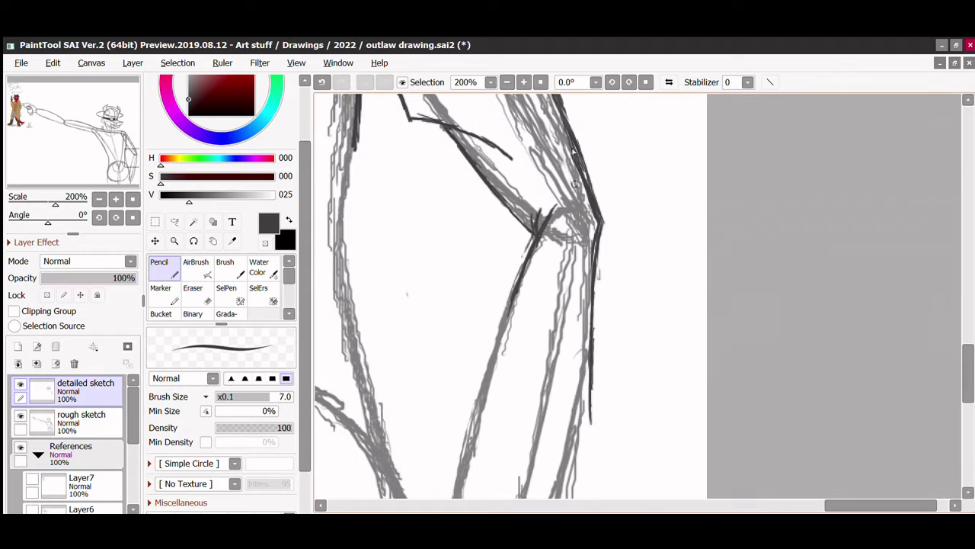
key(e)
key(n)
key(e)
key(n)
Step: Check and touch up the elbow and forearm lines with the rough sketch layer temporarily hidden
click(20, 416)
key(e)
key(n)
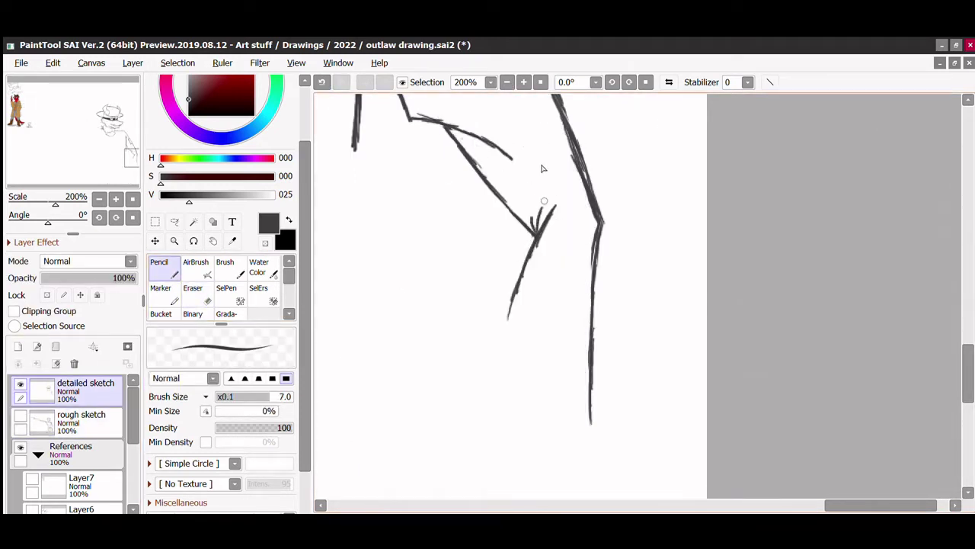
click(20, 416)
Step: Sketch a small fold on the forearm's inner edge and continue the edge line down towards the hip
scroll(899, 379, down, 5)
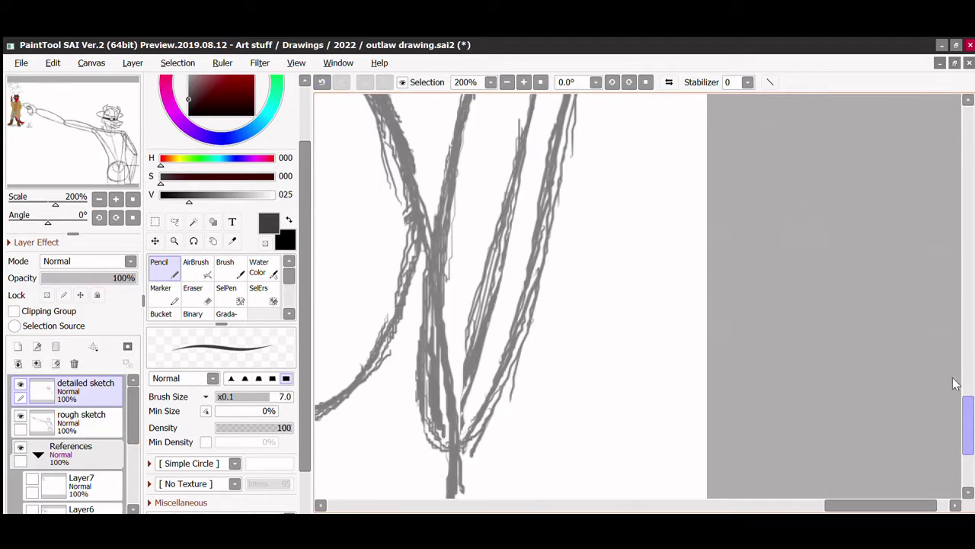
scroll(899, 379, up, 2)
scroll(934, 393, up, 3)
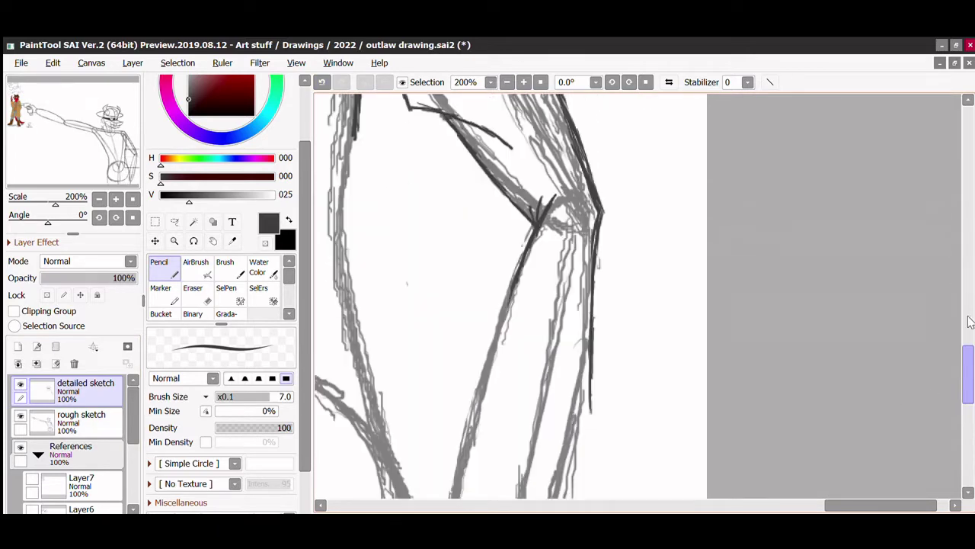
drag(558, 239, 501, 304)
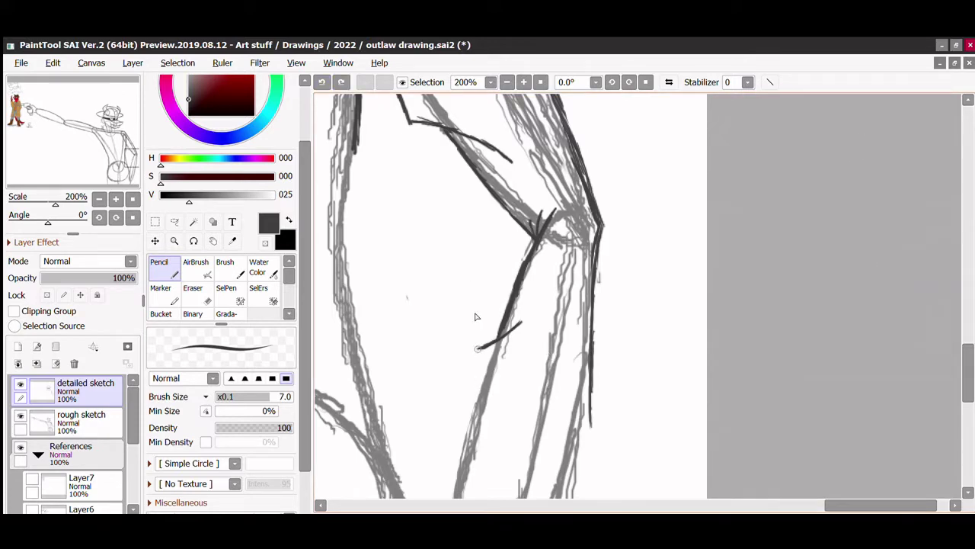
scroll(476, 316, down, 3)
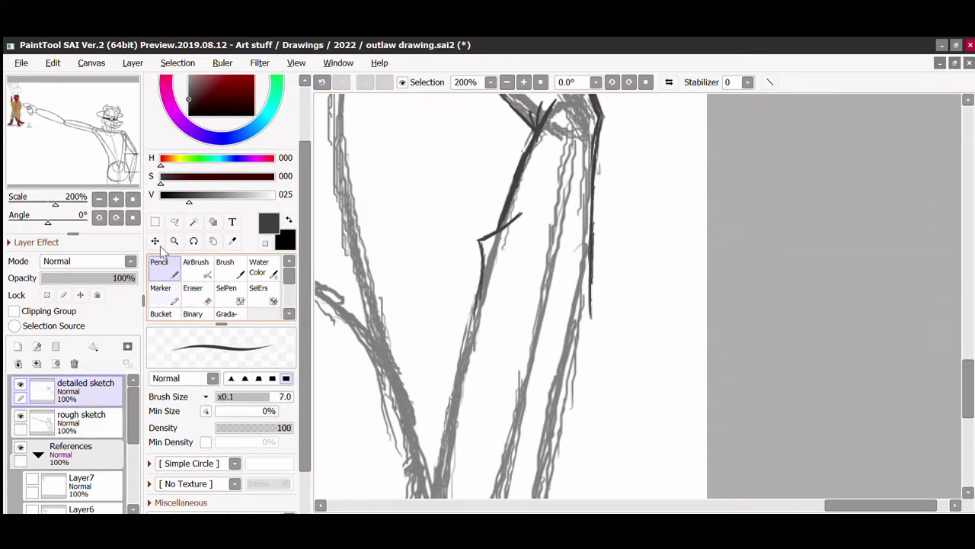
scroll(475, 304, down, 2)
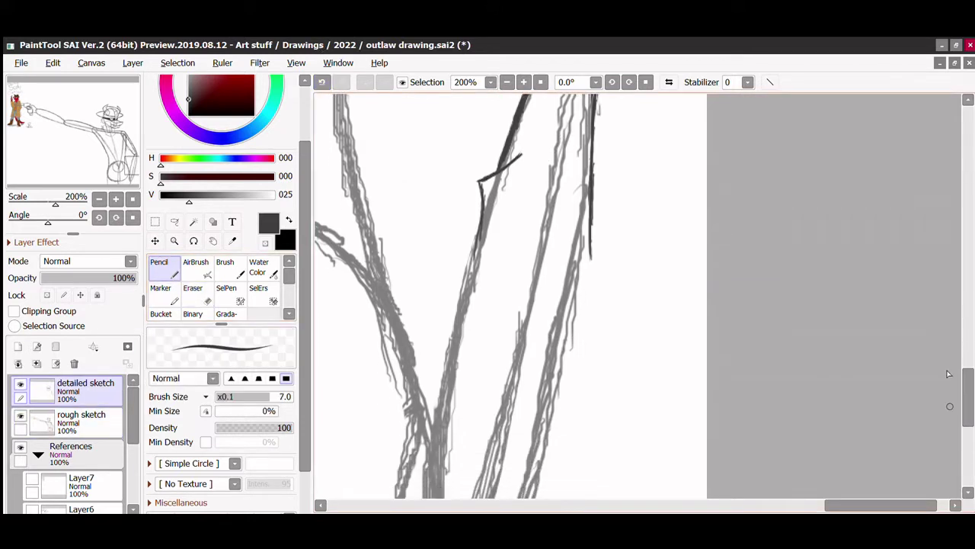
drag(482, 218, 452, 332)
scroll(534, 228, down, 1)
scroll(697, 240, down, 4)
Step: Erase the protruding fold from the forearm's inner edge and redraw the edge as a smooth line
key(e)
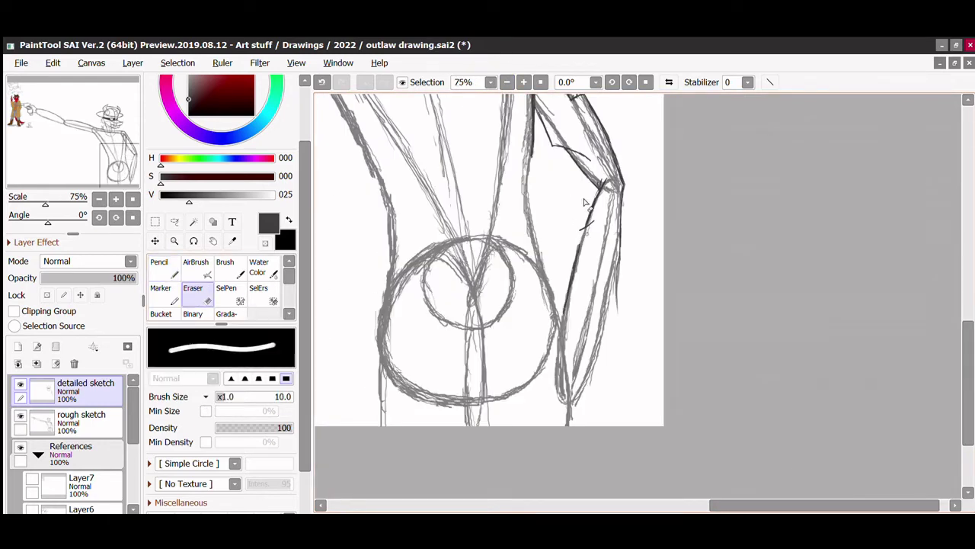
key(n)
key(e)
key(n)
Step: Thicken and clean up the upper sleeve's inner fold line beneath the armpit
scroll(725, 472, up, 4)
scroll(726, 471, right, 3)
drag(569, 255, 611, 356)
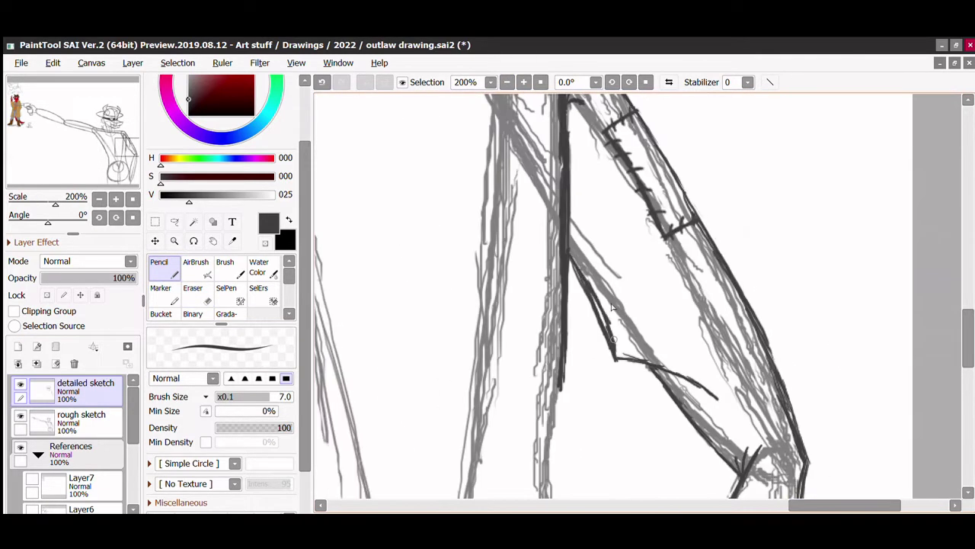
key(e)
key(n)
Step: Sketch the coat's side line from below the armpit along the waist and hip, continuing down past the bent arm's wrist
scroll(609, 325, down, 4)
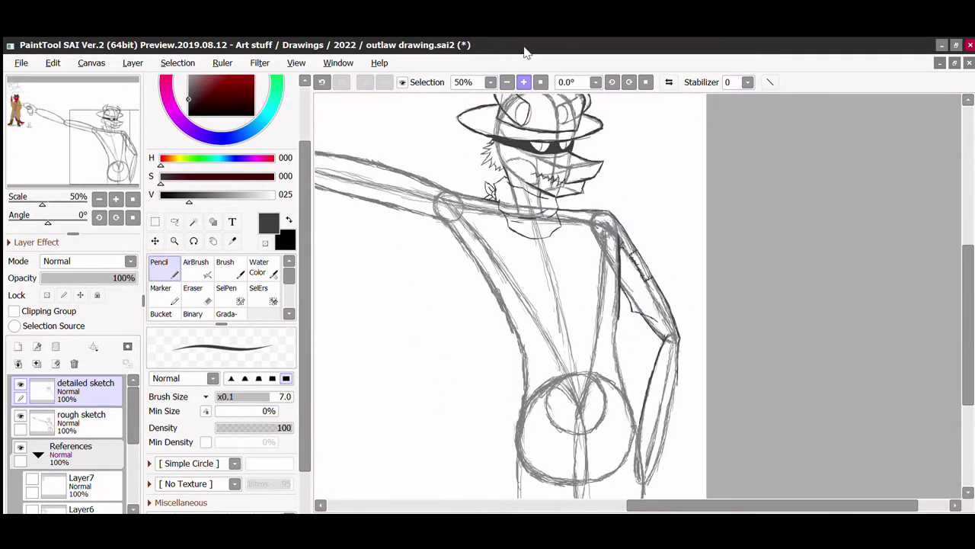
scroll(656, 320, up, 3)
mouse_move(568, 164)
mouse_down()
mouse_move(572, 249)
mouse_move(599, 375)
mouse_up()
scroll(599, 375, down, 3)
drag(598, 157, 646, 352)
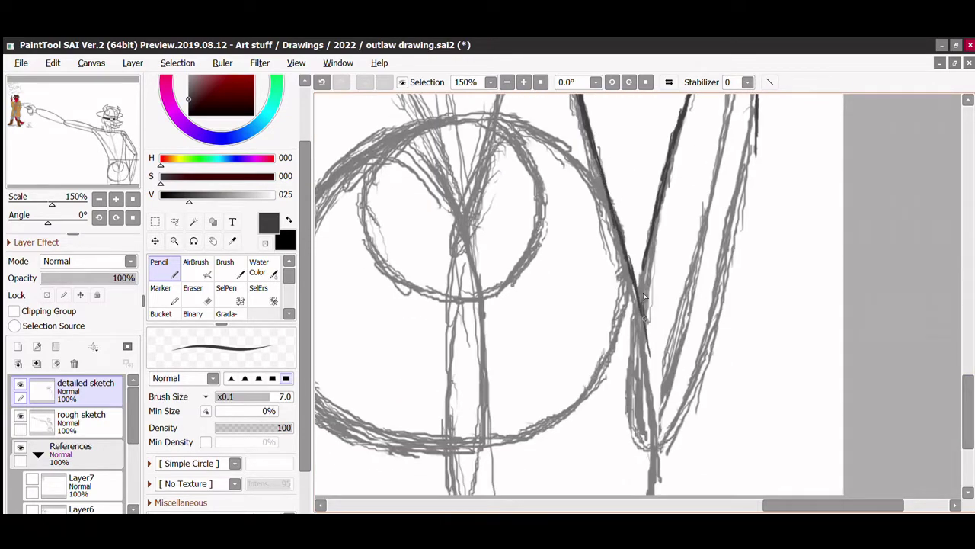
key(e)
key(n)
drag(644, 305, 674, 494)
scroll(900, 425, up, 4)
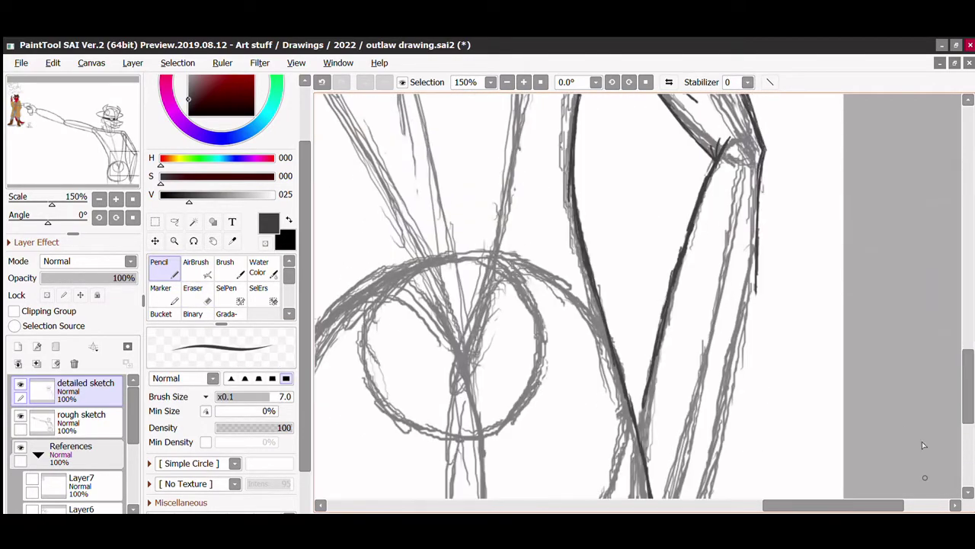
Step: Sketch the coat's short edge down from the bent arm's wrist and a curved line sweeping from its corner to the canvas edge
scroll(685, 228, down, 5)
drag(644, 221, 614, 332)
scroll(627, 172, down, 3)
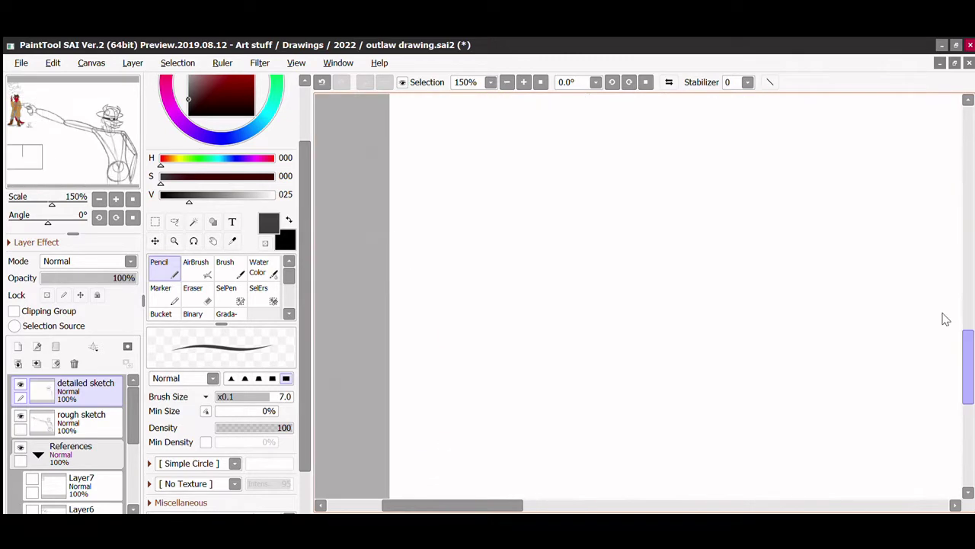
drag(638, 229, 681, 388)
scroll(644, 215, up, 1)
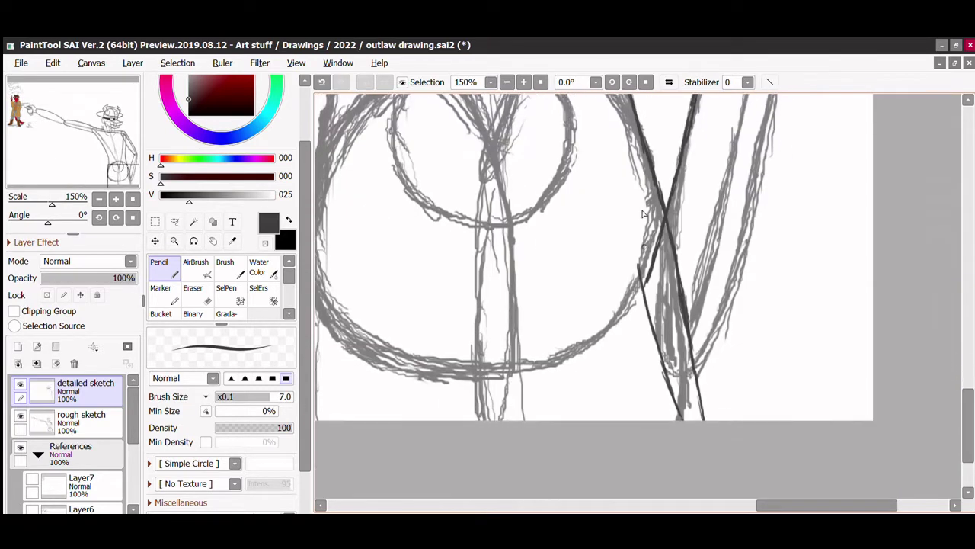
drag(639, 264, 578, 418)
drag(620, 294, 583, 389)
scroll(914, 301, up, 7)
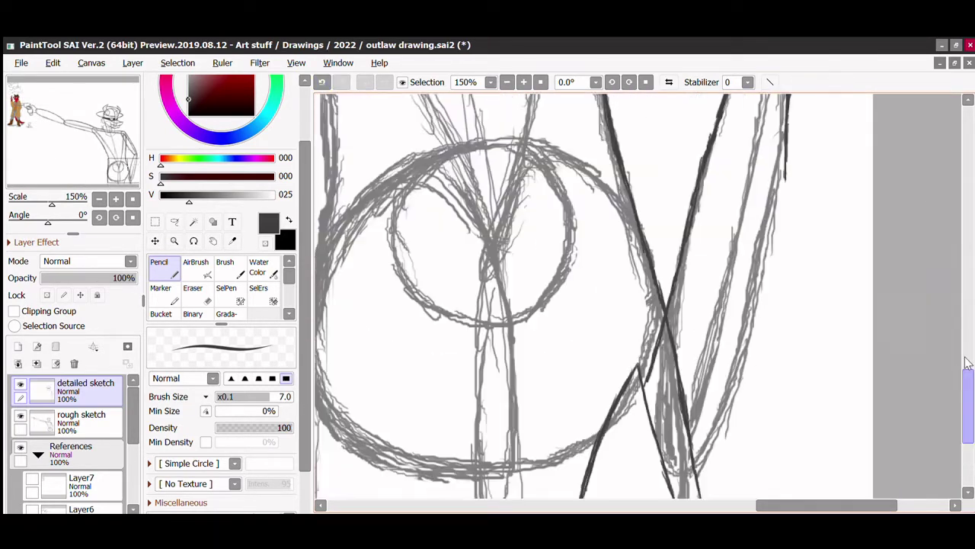
Step: Sketch the bent forearm's outer edge down to just above the cuff and erase the stray double lines
scroll(966, 297, down, 2)
drag(734, 263, 730, 367)
drag(722, 328, 725, 384)
key(e)
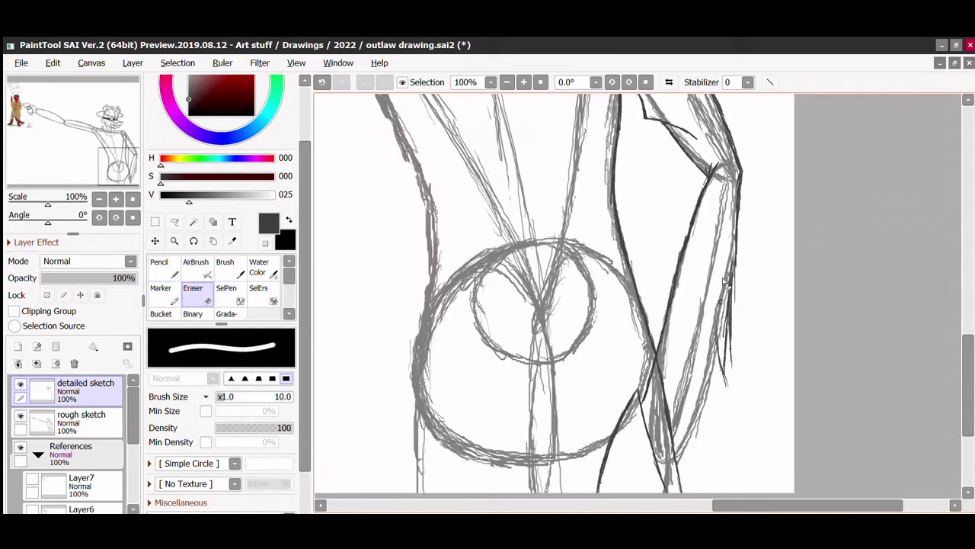
drag(731, 259, 729, 366)
key(n)
drag(731, 385, 725, 491)
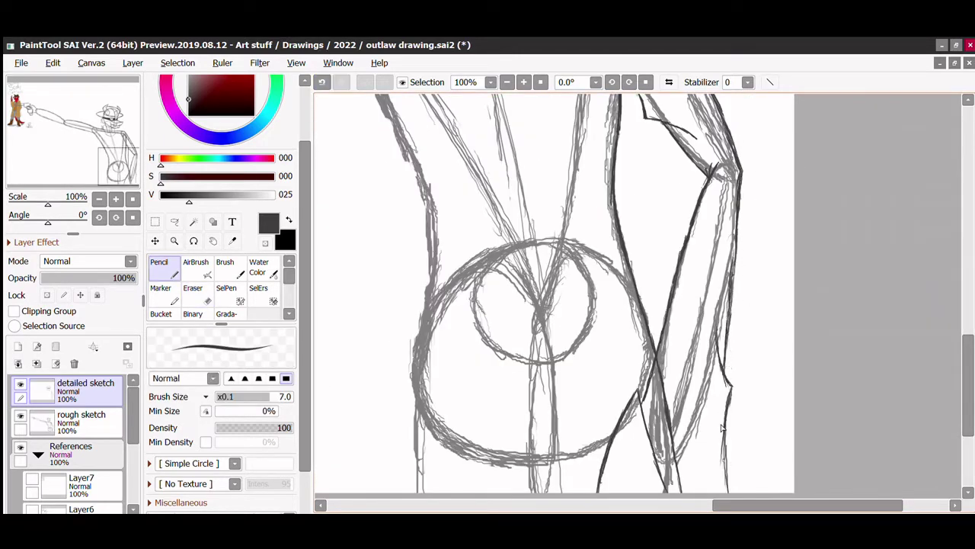
key(ctrl+z)
Step: Sketch the sleeve's slanted lower end from the wrist point up to a flared cuff corner on the forearm's outer side
drag(663, 435, 668, 491)
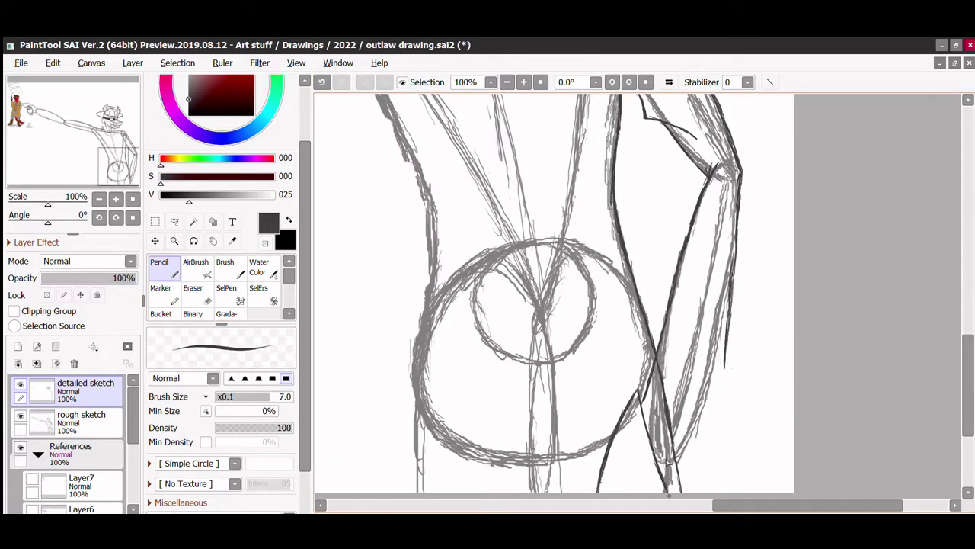
drag(726, 366, 667, 484)
drag(721, 397, 713, 373)
key(e)
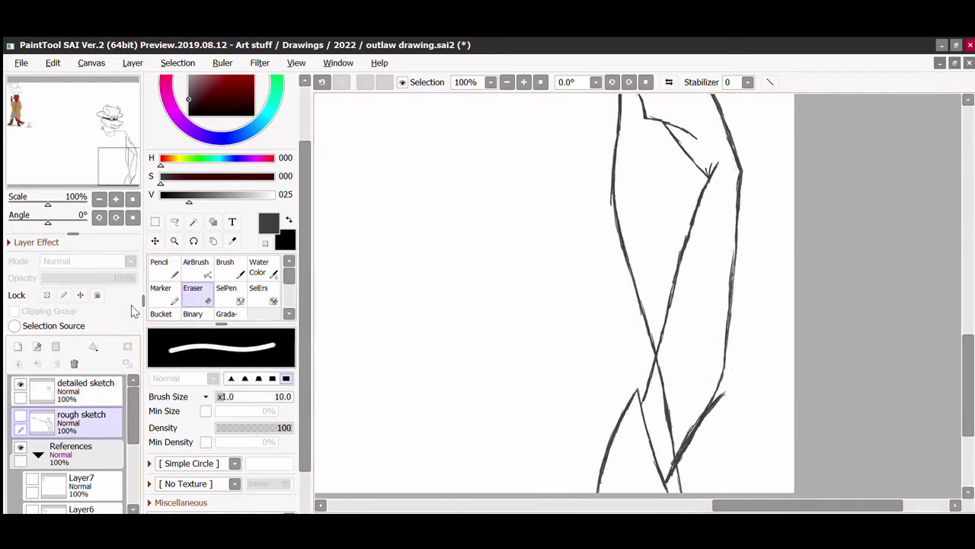
key(n)
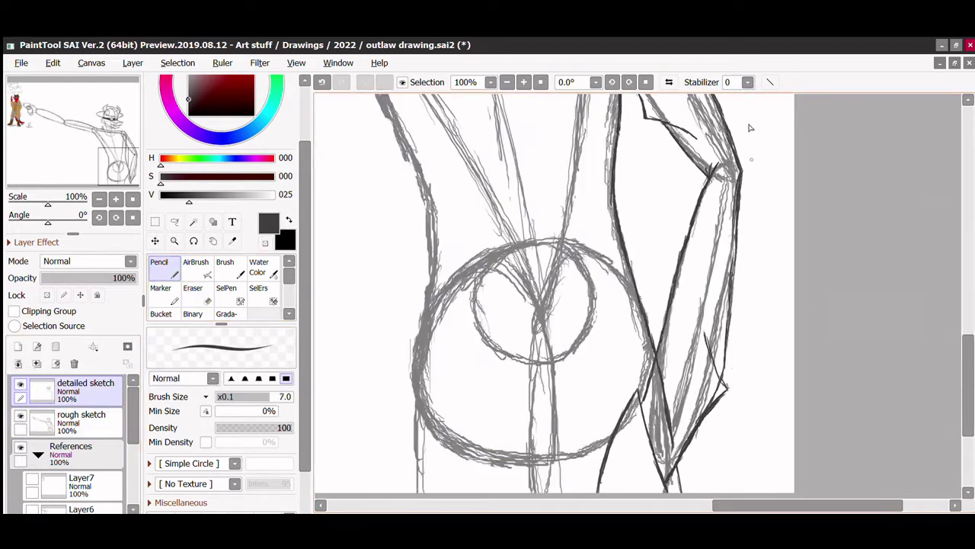
Step: Redraw the bent arm's elbow and outer forearm edge slightly further out and erase the old edge
drag(733, 217, 718, 346)
drag(751, 181, 731, 263)
key(e)
drag(741, 164, 732, 250)
key(n)
key(e)
key(n)
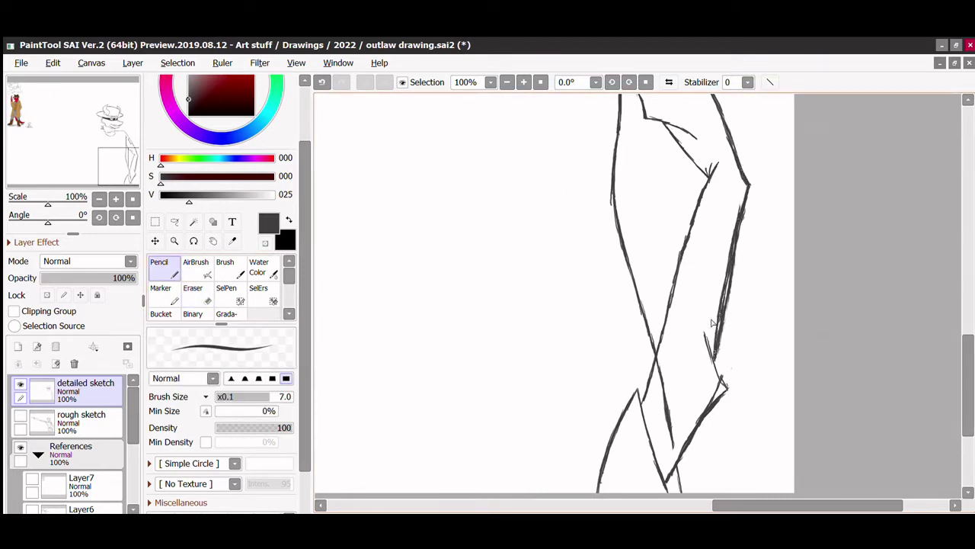
Step: Thicken and clean up the forearm's outer line from the elbow to the flared cuff corner
key(e)
key(n)
key(e)
mouse_move(717, 351)
mouse_down()
mouse_move(730, 267)
mouse_move(715, 351)
mouse_up()
key(n)
drag(746, 191, 721, 261)
key(e)
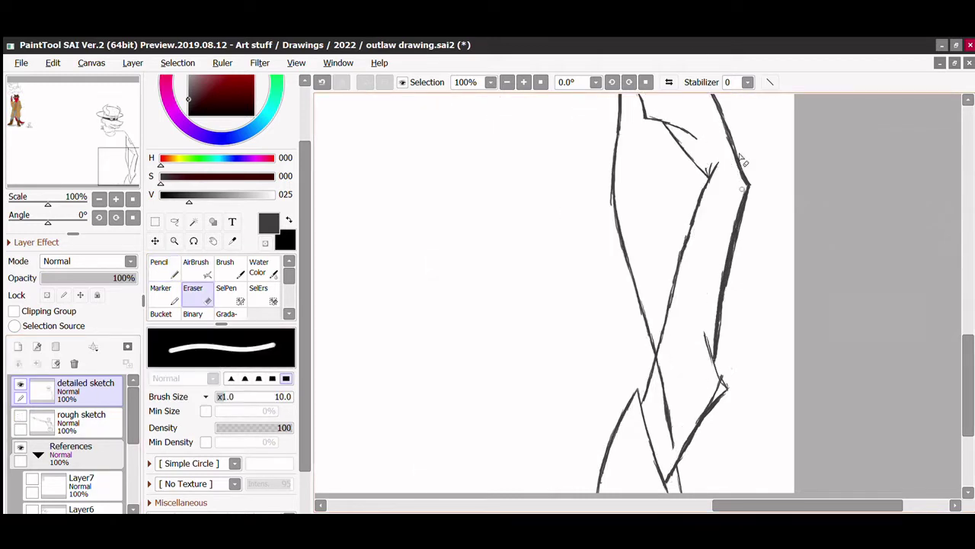
key(n)
key(e)
key(n)
key(e)
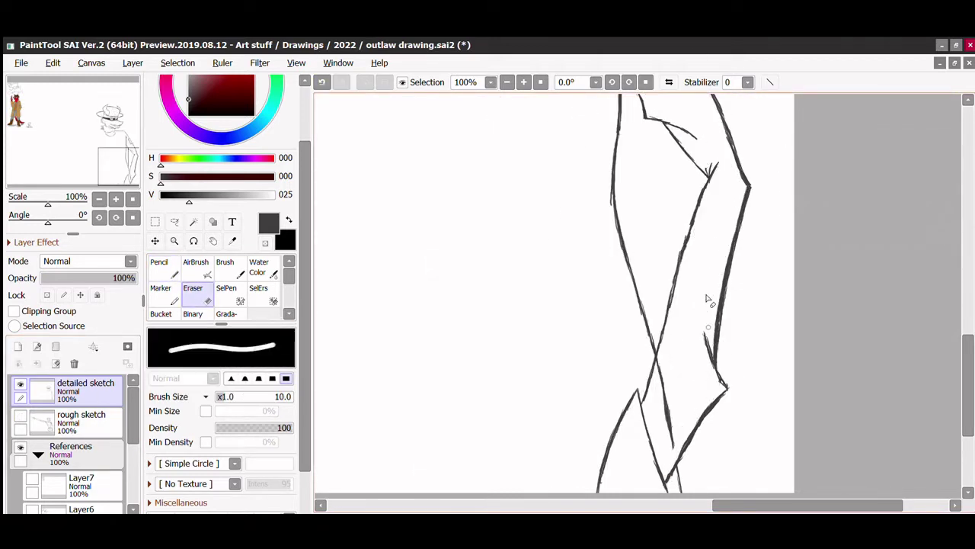
key(n)
Step: Sketch the outstretched upper arm's top sleeve edge from the shoulder to the elbow and add the shoulder seam
drag(716, 290, 806, 272)
scroll(806, 272, up, 1)
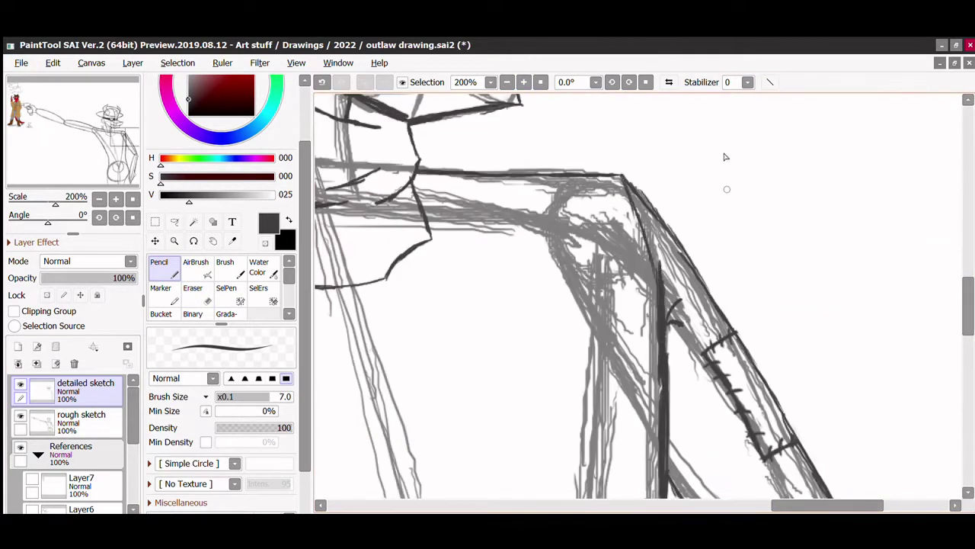
drag(725, 157, 647, 174)
drag(613, 332, 654, 221)
scroll(793, 174, down, 3)
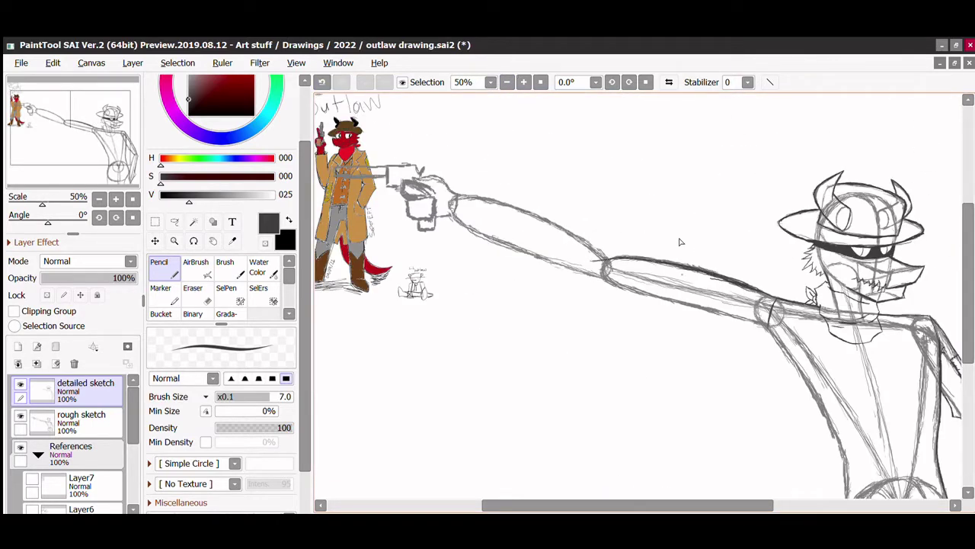
scroll(632, 228, up, 1)
Step: Sketch the outstretched forearm's upper sleeve edge with a raised fold and short crease lines near the elbow
drag(674, 472, 826, 466)
drag(622, 261, 705, 276)
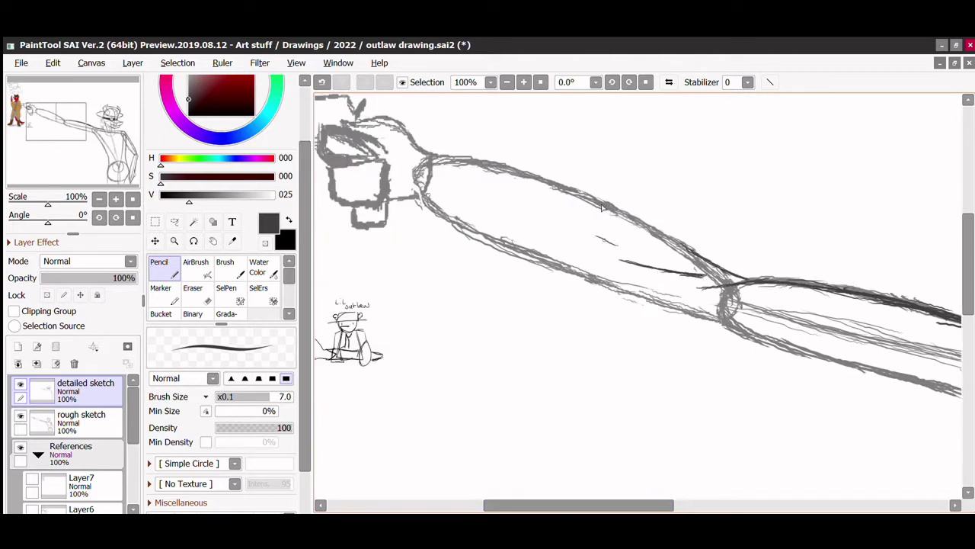
drag(582, 233, 637, 252)
drag(607, 192, 709, 261)
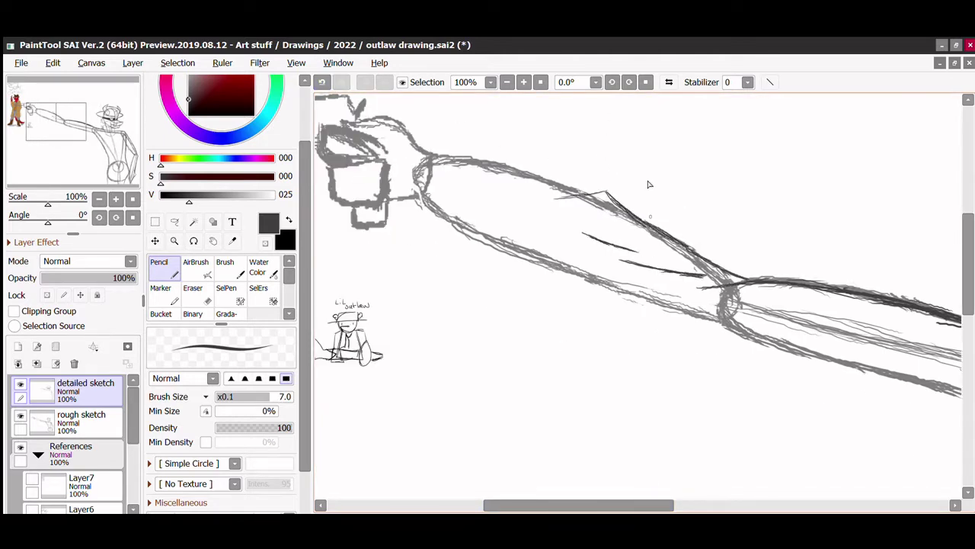
key(e)
key(n)
drag(607, 192, 553, 198)
drag(640, 374, 846, 375)
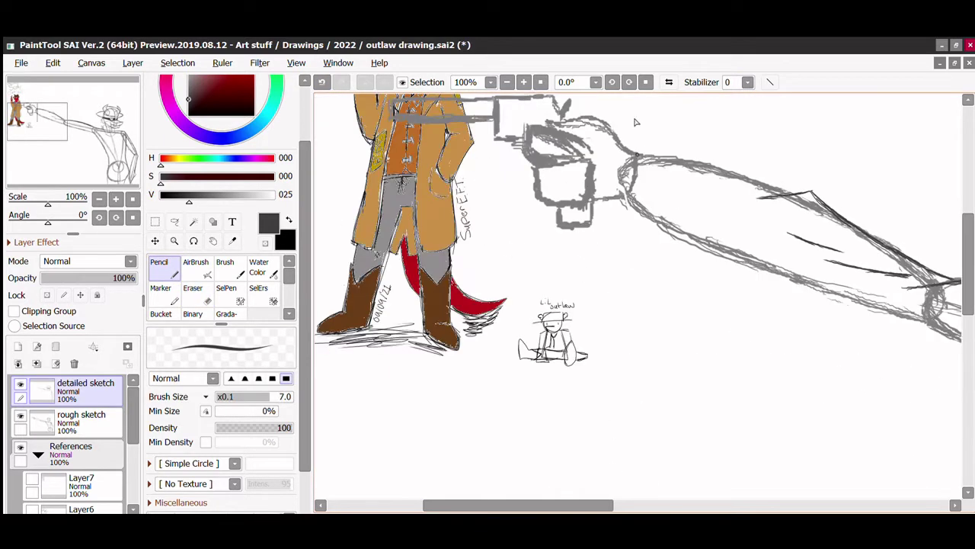
Step: Sketch the outstretched sleeve's wide cuff line and its underside to the armpit, then hide the rough sketch layer
scroll(846, 358, down, 4)
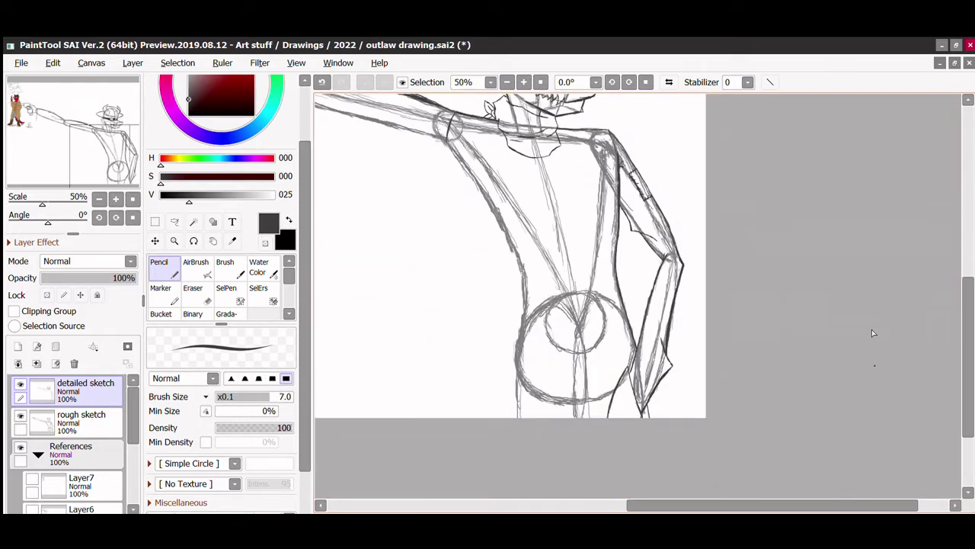
drag(873, 333, 974, 455)
drag(466, 217, 672, 250)
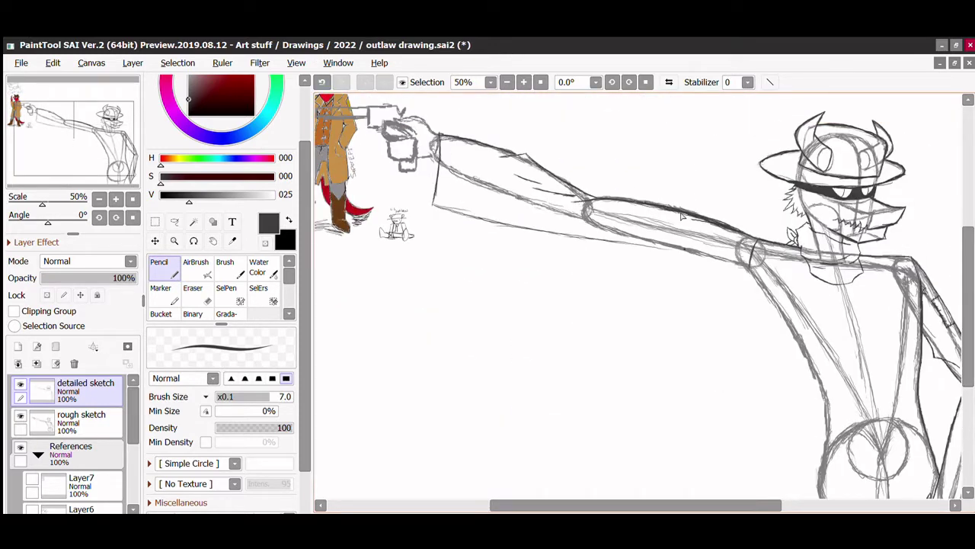
drag(579, 242, 768, 271)
drag(430, 205, 739, 265)
key(e)
drag(488, 222, 618, 242)
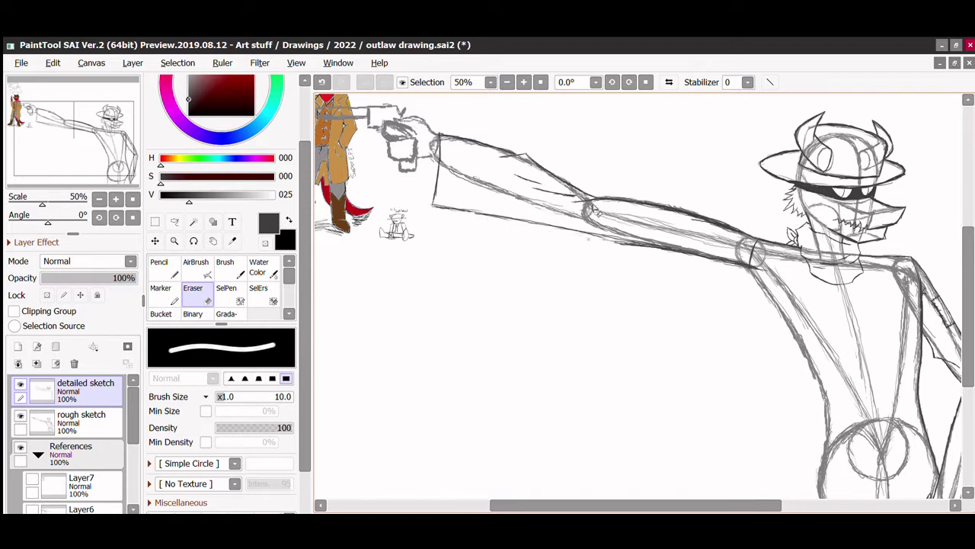
click(20, 414)
click(159, 261)
Step: Redraw the outstretched sleeve's underside as a curve from the cuff's lower corner through the elbow to the armpit
drag(438, 188, 534, 207)
drag(474, 209, 628, 247)
key(e)
key(n)
drag(598, 242, 748, 267)
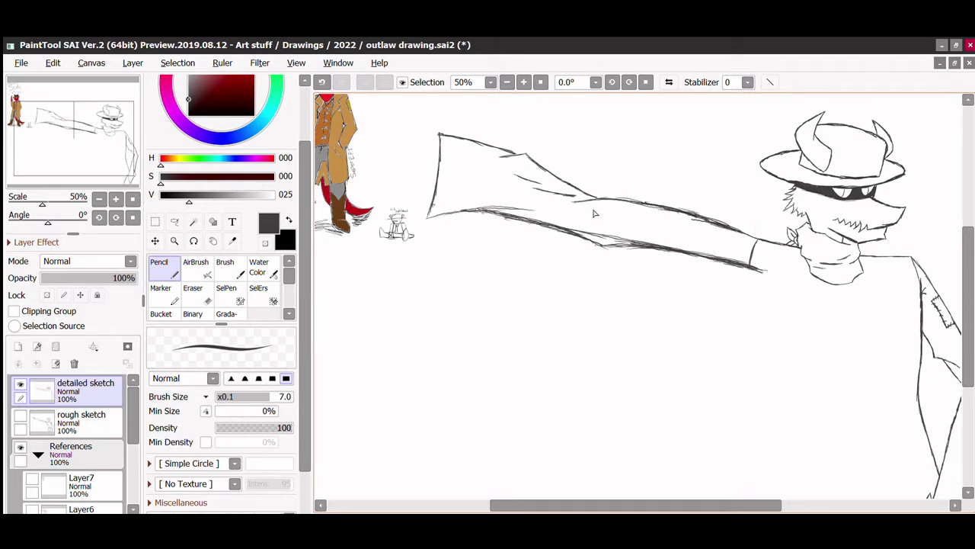
Step: Erase the overlapping lines beneath the outstretched elbow, sharpen its corner, and show the rough sketch layer again
key(e)
drag(589, 233, 663, 247)
key(n)
key(e)
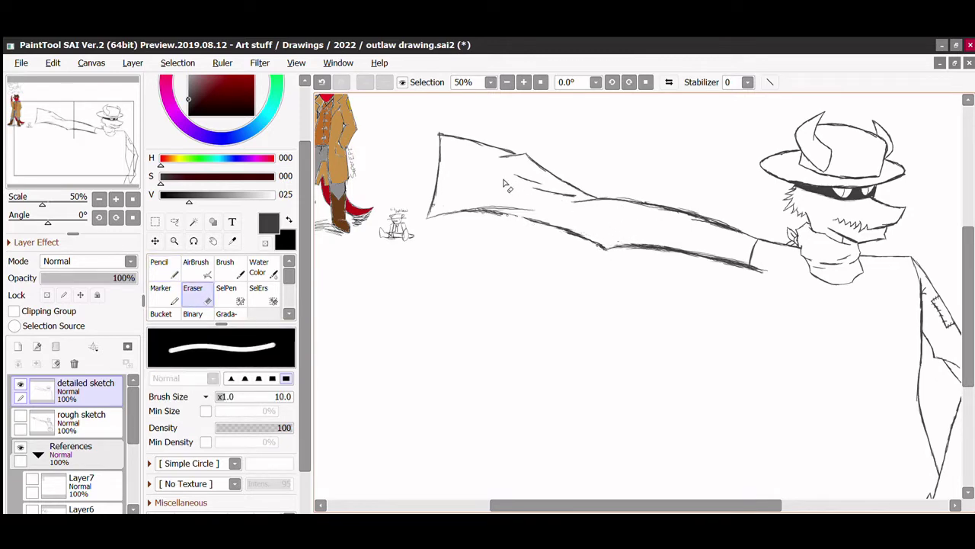
key(n)
click(20, 415)
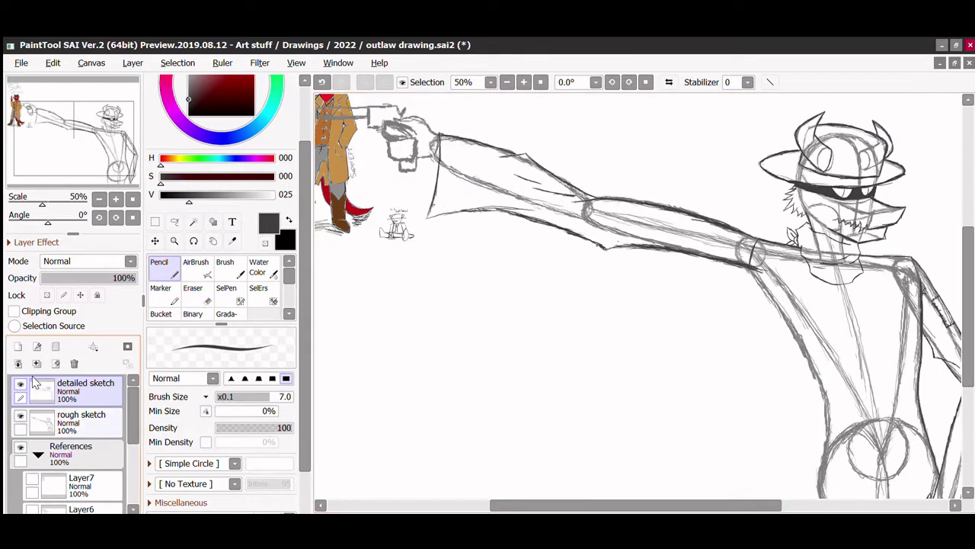
Step: Sketch the coat's front opening line from beneath the bandana down the chest past the waist
key(ctrl+plus)
drag(969, 251, 971, 275)
key(ctrl+minus)
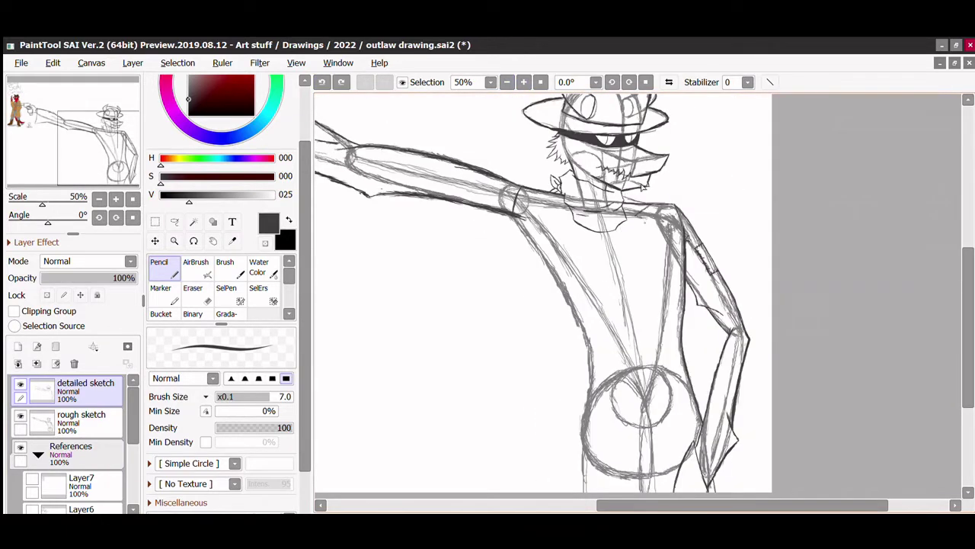
key(ctrl+plus)
scroll(706, 163, down, 5)
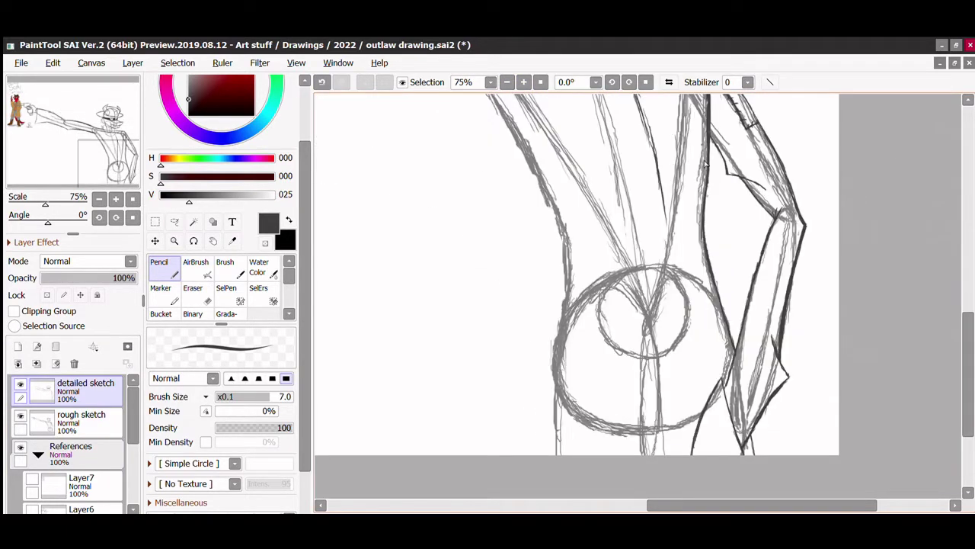
drag(665, 186, 687, 457)
scroll(926, 305, up, 3)
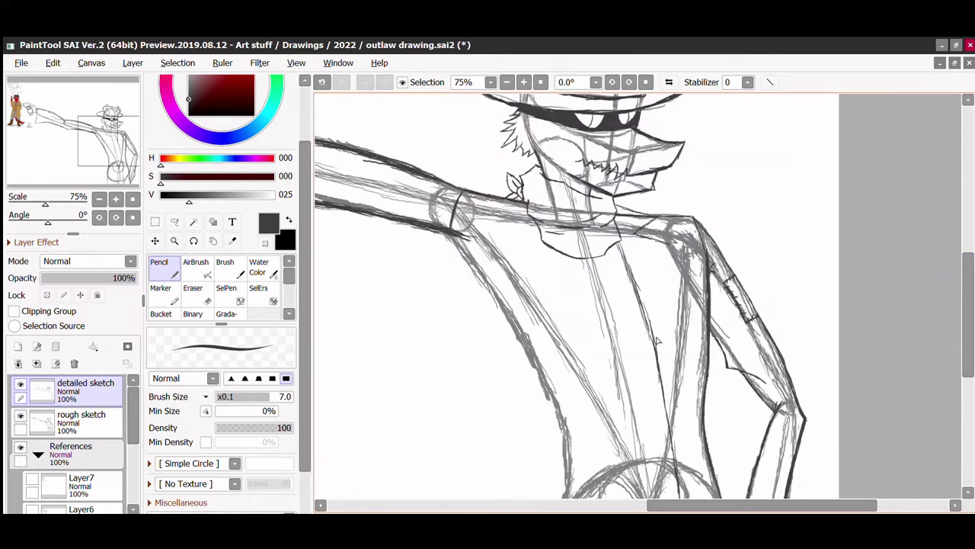
Step: Add a small kink to the coat's front opening line at the waist and continue the line down over the hip
drag(654, 374, 658, 404)
key(ctrl+z)
drag(657, 355, 660, 396)
scroll(703, 232, down, 4)
mouse_move(692, 309)
mouse_down()
mouse_move(686, 450)
mouse_move(683, 381)
mouse_up()
key(e)
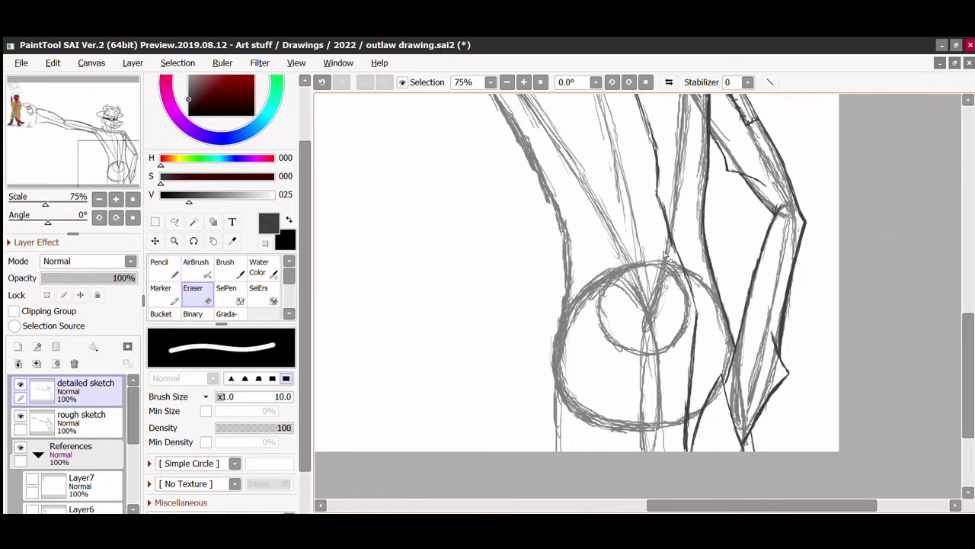
Step: Enlarge the eraser to 30, remove the angular corner beneath the outstretched elbow, and redraw the sleeve's underside smoothly
scroll(664, 260, up, 3)
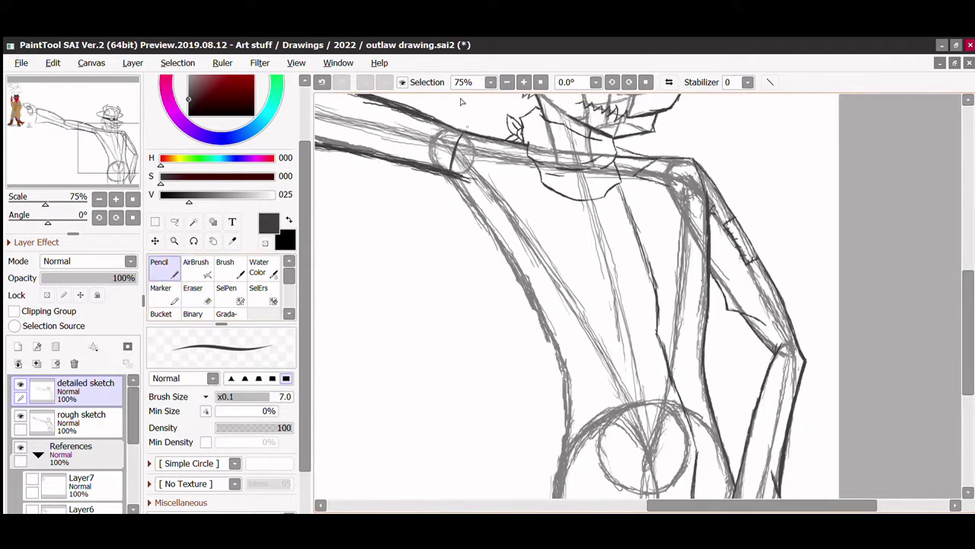
scroll(467, 192, down, 2)
key(bracketright)
key(bracketright)
key(bracketright)
key(bracketright)
key(bracketright)
key(bracketright)
key(n)
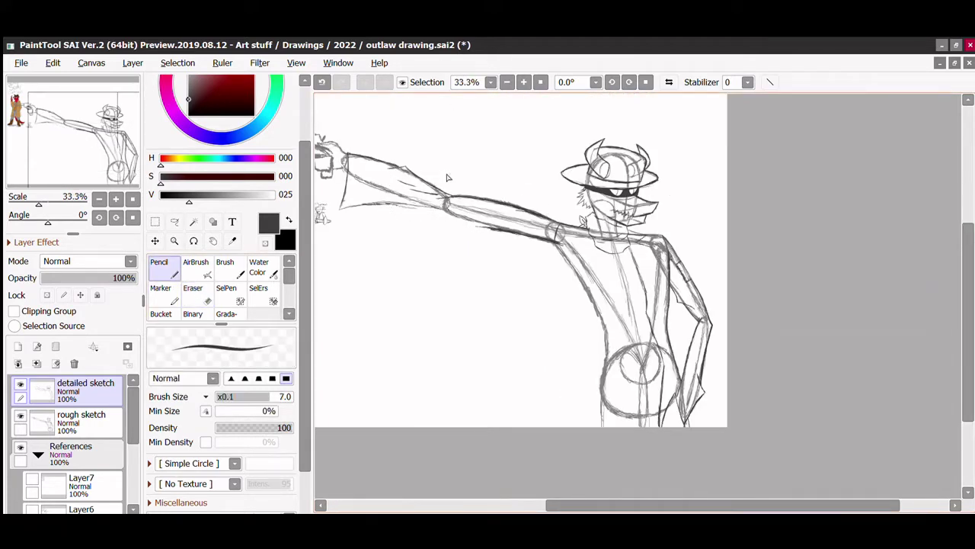
scroll(467, 193, up, 2)
key(e)
scroll(643, 240, down, 3)
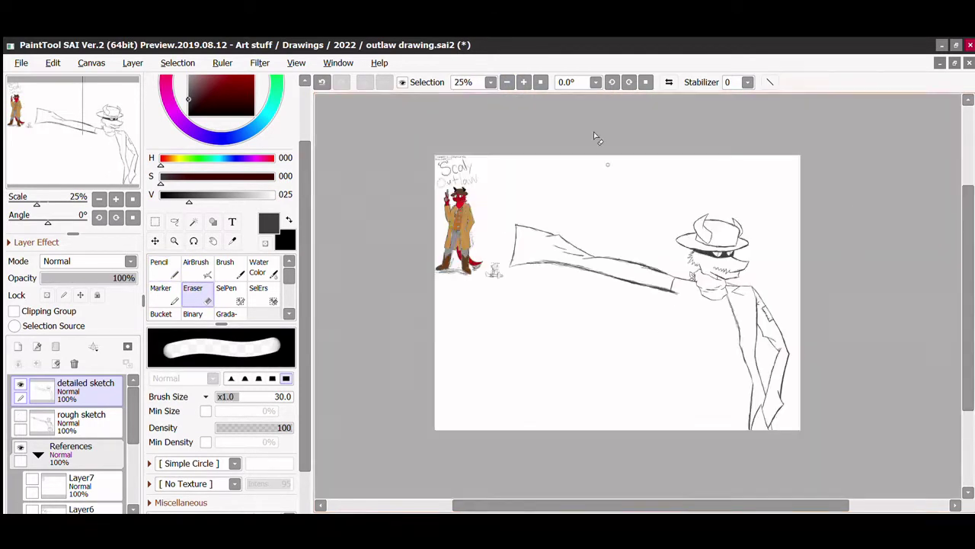
key(n)
scroll(636, 190, up, 2)
key(e)
key(n)
Step: Sketch the coat's hanging outer edge from the outstretched arm's armpit down to the canvas edge, with a small fold midway
drag(552, 288, 558, 351)
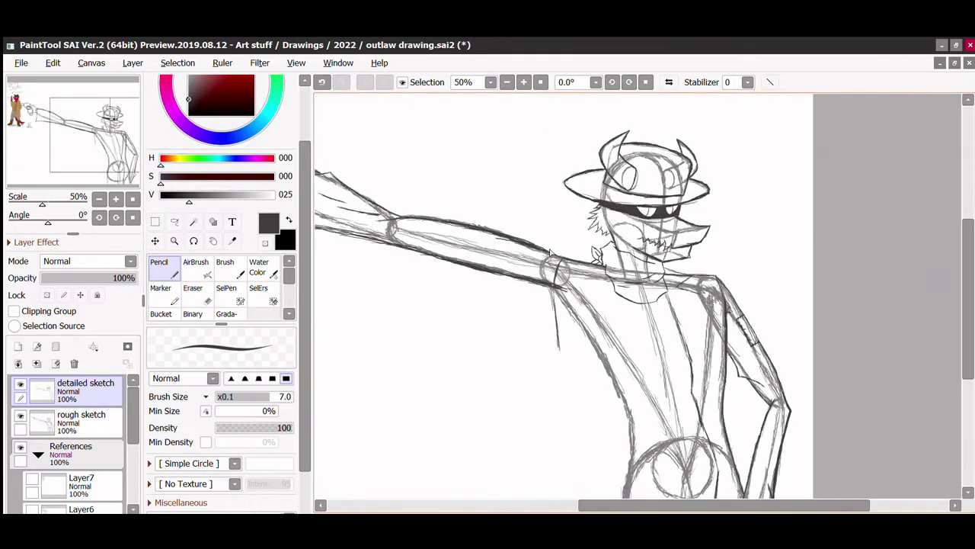
scroll(937, 305, down, 3)
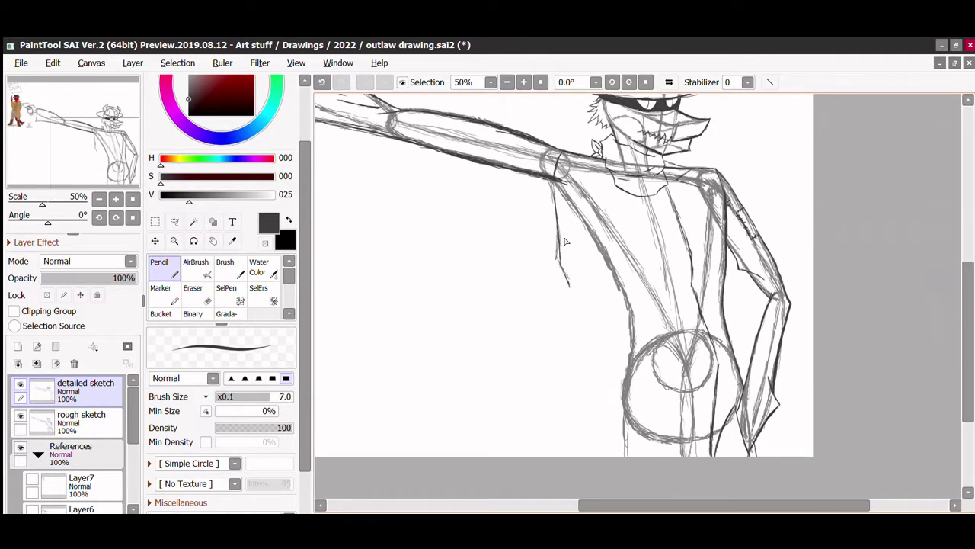
drag(563, 273, 539, 430)
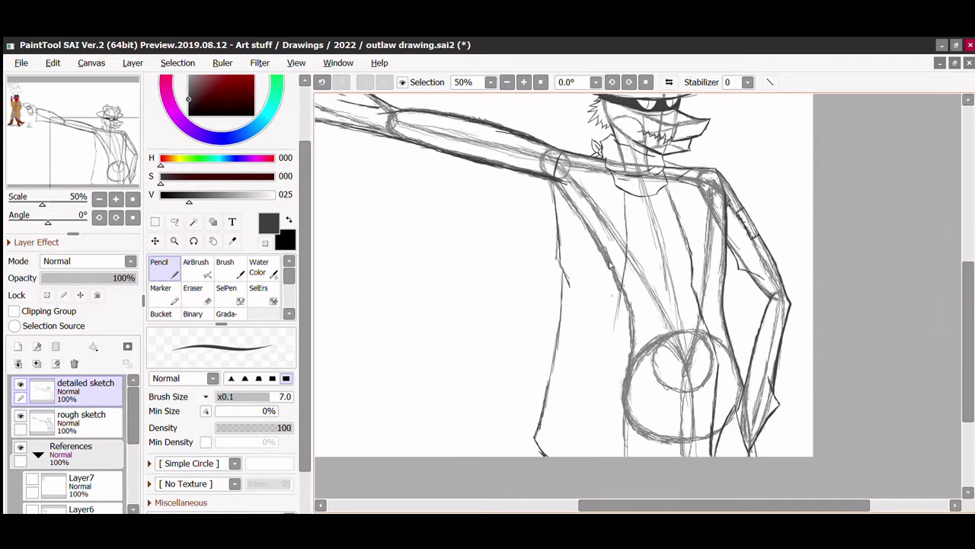
Step: Sketch the coat's other front opening line from the bandana down past the hip and clean up its bend at the waist
mouse_move(614, 313)
mouse_down()
mouse_move(616, 455)
mouse_move(602, 440)
mouse_up()
key(e)
mouse_move(619, 332)
mouse_down()
mouse_move(614, 455)
mouse_move(614, 258)
mouse_move(608, 323)
mouse_up()
key(n)
key(e)
drag(620, 263, 614, 317)
key(n)
Step: Sketch an angular patch with stitch marks near the hem of the coat's hanging side
mouse_move(594, 396)
mouse_down()
mouse_move(591, 455)
mouse_move(539, 425)
mouse_up()
key(e)
key(n)
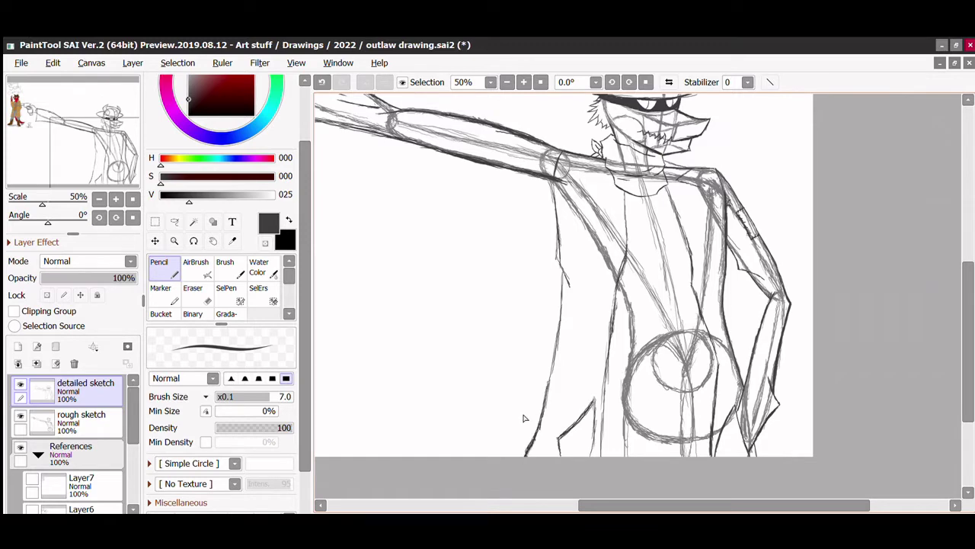
scroll(500, 242, up, 2)
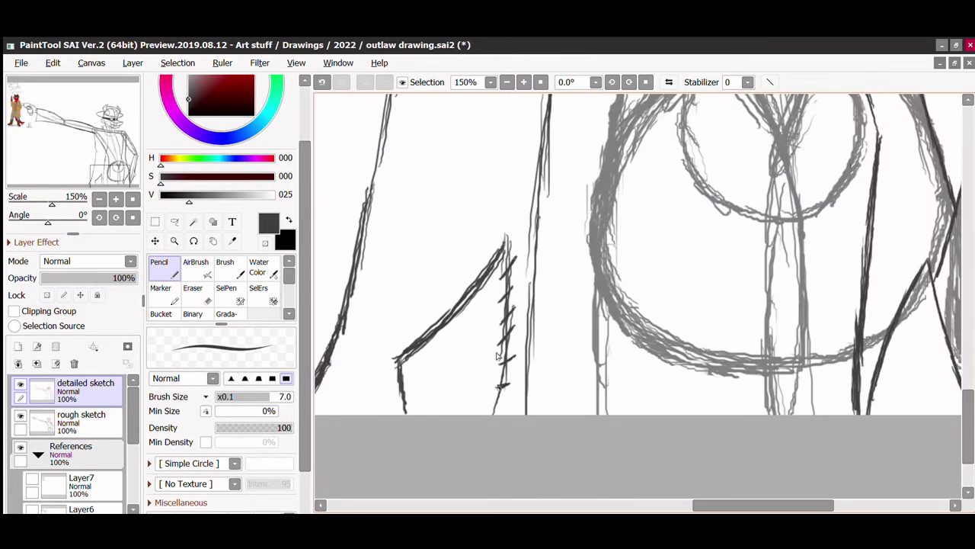
scroll(406, 415, down, 4)
scroll(564, 229, up, 1)
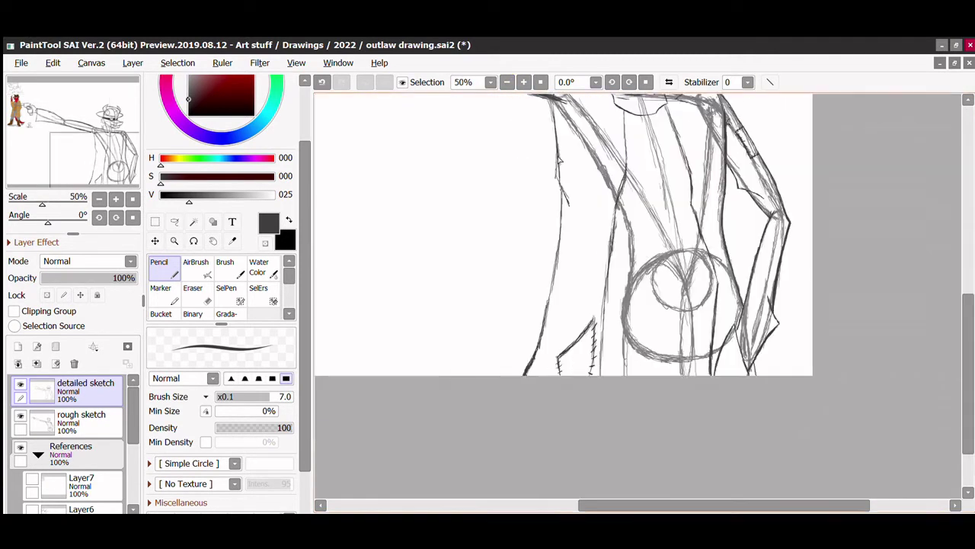
Step: Redraw the lower part of the hanging coat's outer edge closer to the body, erasing the old line down to the canvas edge
drag(564, 191, 546, 374)
key(e)
drag(548, 327, 565, 220)
key(n)
drag(541, 322, 542, 375)
drag(549, 338, 561, 205)
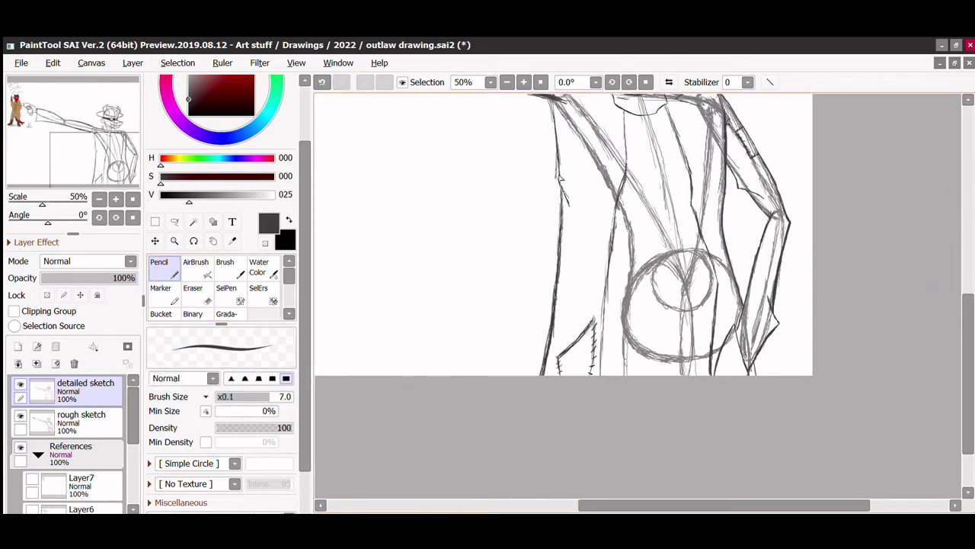
key(e)
key(n)
scroll(743, 442, down, 1)
scroll(743, 442, up, 2)
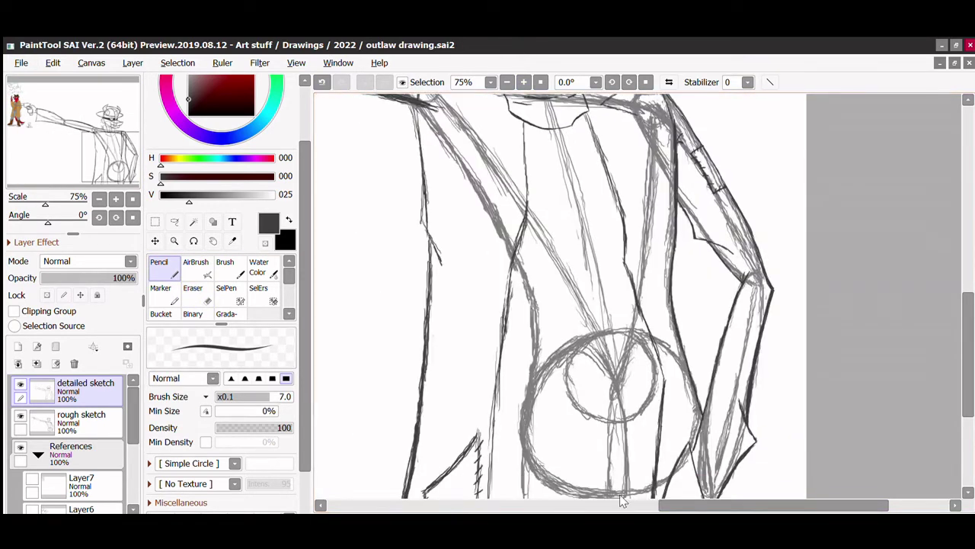
Step: Sketch the notched collar and lapel edge between the bandana and the bent arm's shoulder, down to the coat's front opening
scroll(622, 500, down, 2)
scroll(693, 331, up, 2)
drag(707, 267, 694, 370)
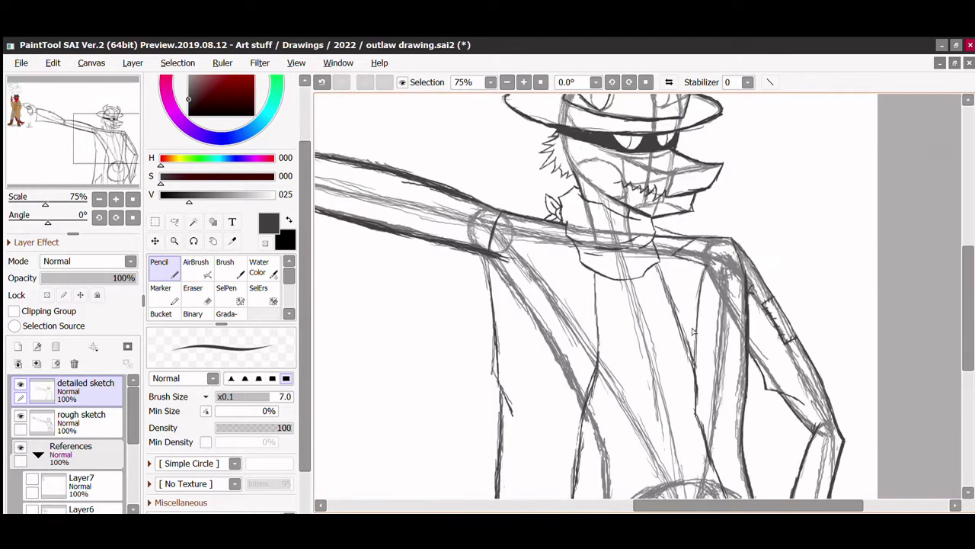
key(e)
scroll(719, 319, up, 3)
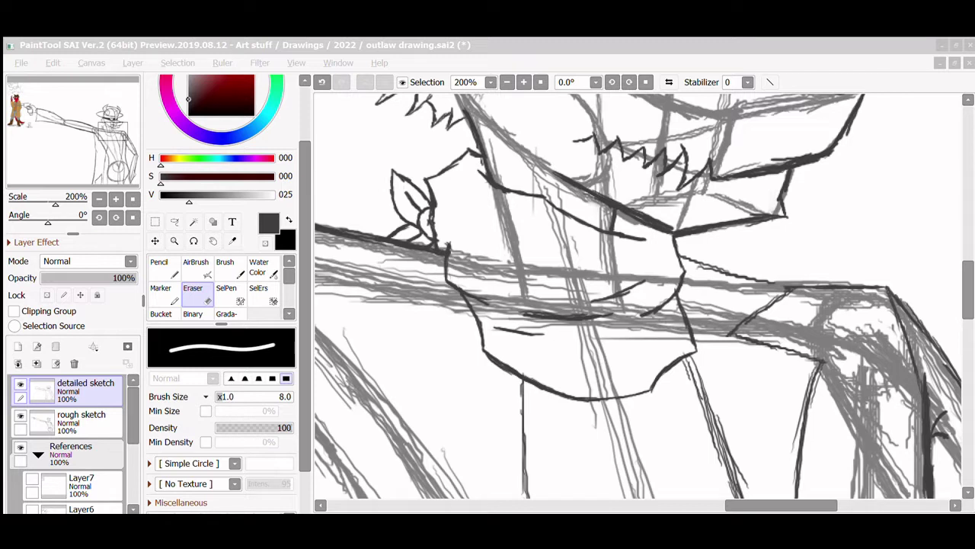
key(alt+Tab)
key(n)
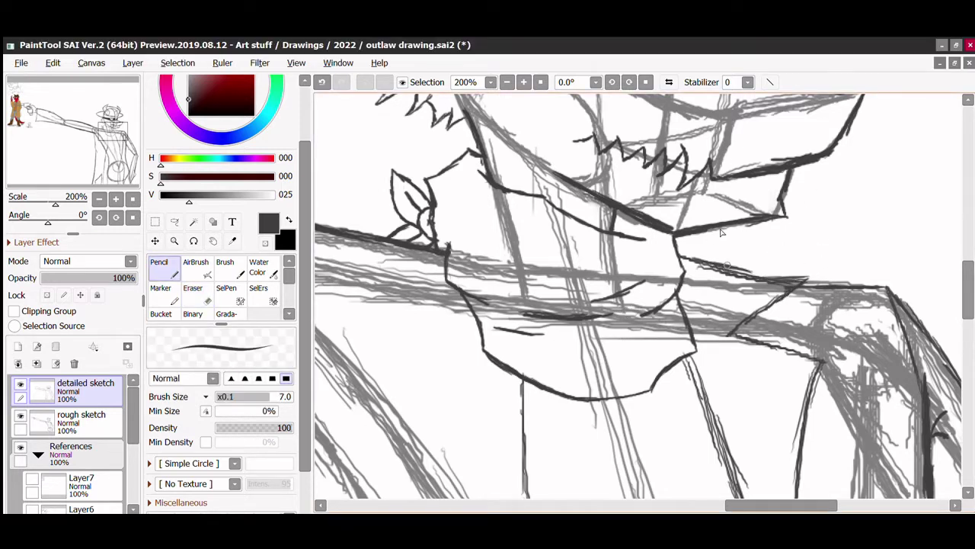
key(e)
key(n)
Step: Rework the pointed collar tip on the bent arm's shoulder with a clean diagonal lower edge
scroll(762, 274, down, 3)
drag(962, 221, 957, 277)
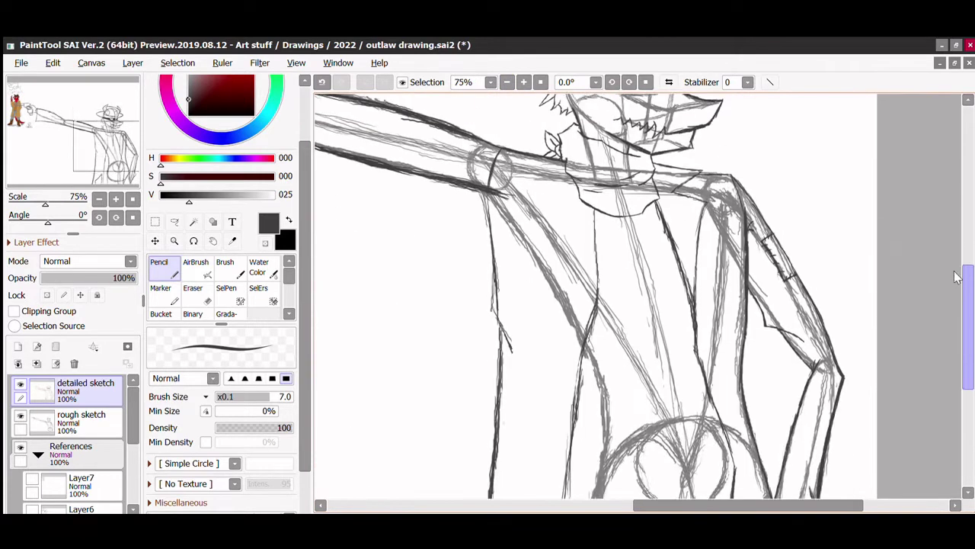
scroll(957, 286, up, 3)
key(alt+Tab)
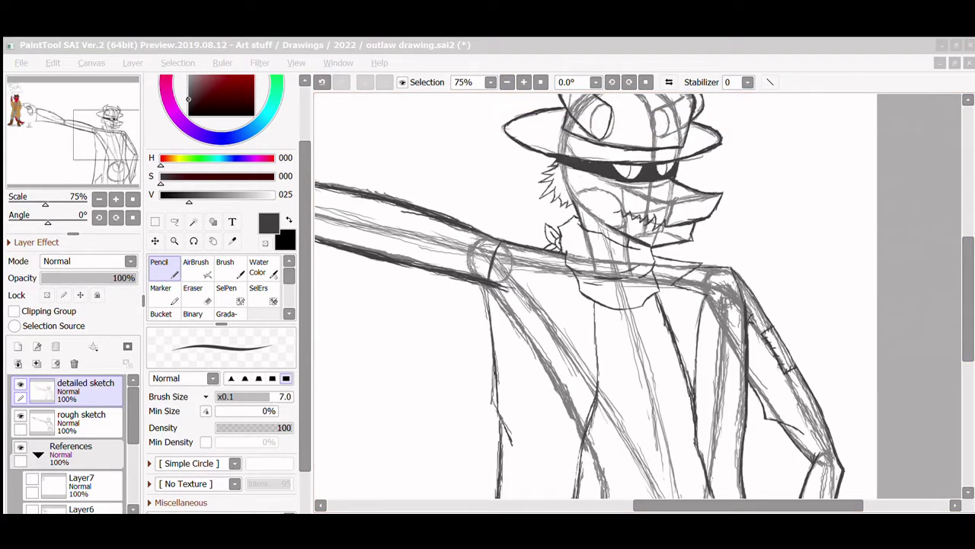
key(alt+Tab)
scroll(658, 479, up, 2)
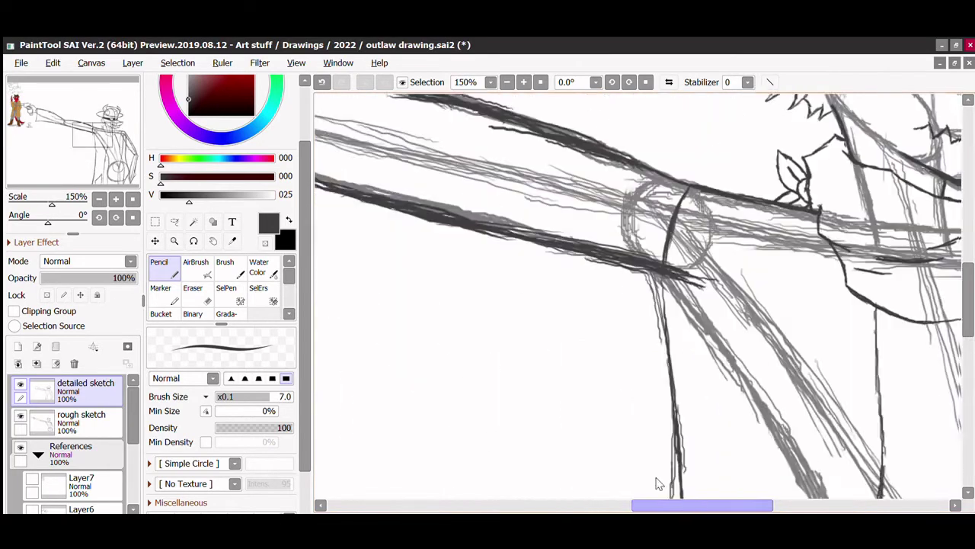
drag(711, 122, 480, 305)
drag(777, 422, 838, 383)
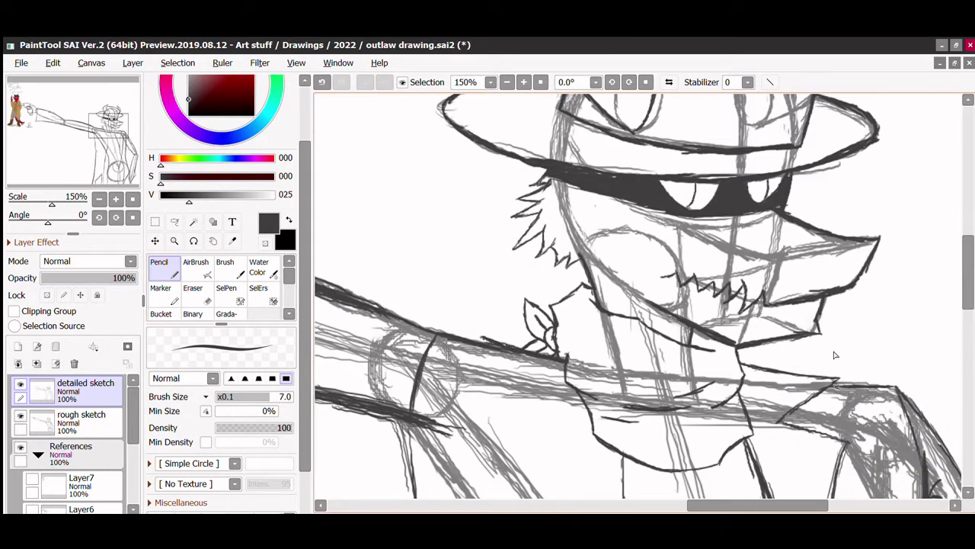
scroll(927, 237, down, 3)
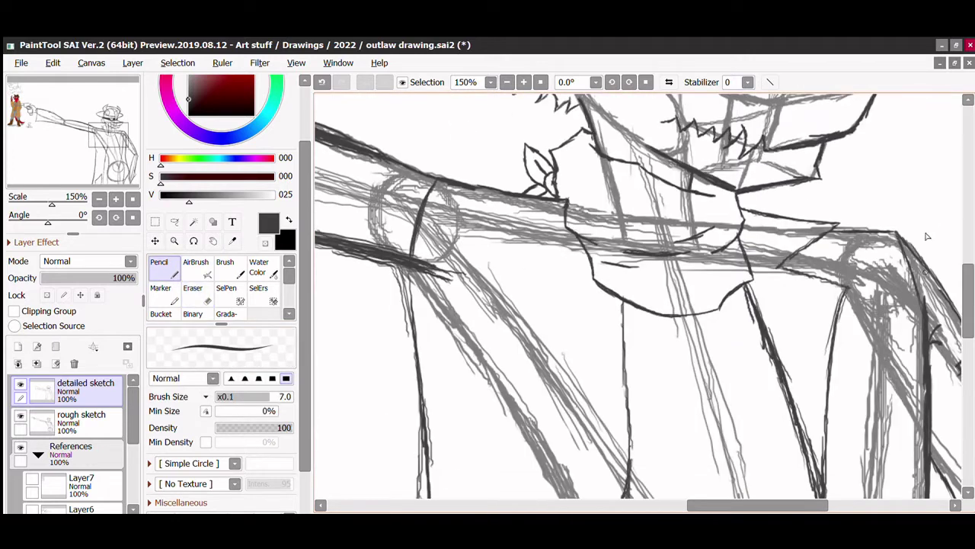
Step: Tidy the shoulder line beside the bandana knot and sketch a pointed collar flap on the outstretched arm's side
key(e)
key(n)
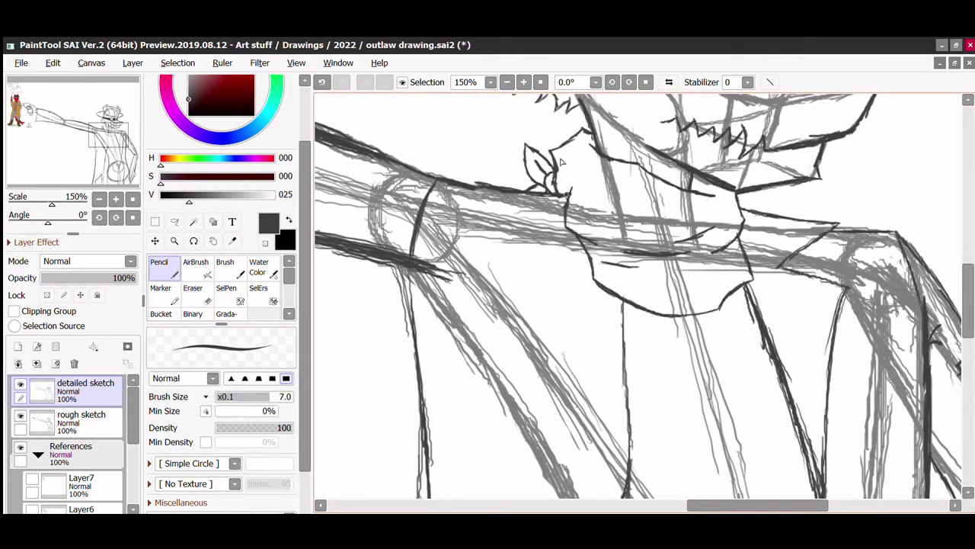
click(190, 296)
key(n)
drag(477, 183, 536, 260)
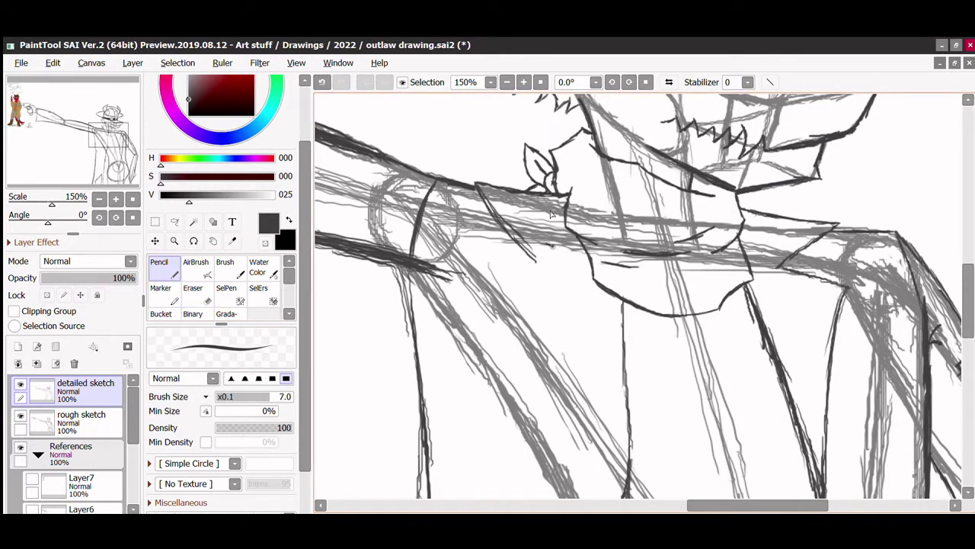
key(e)
key(n)
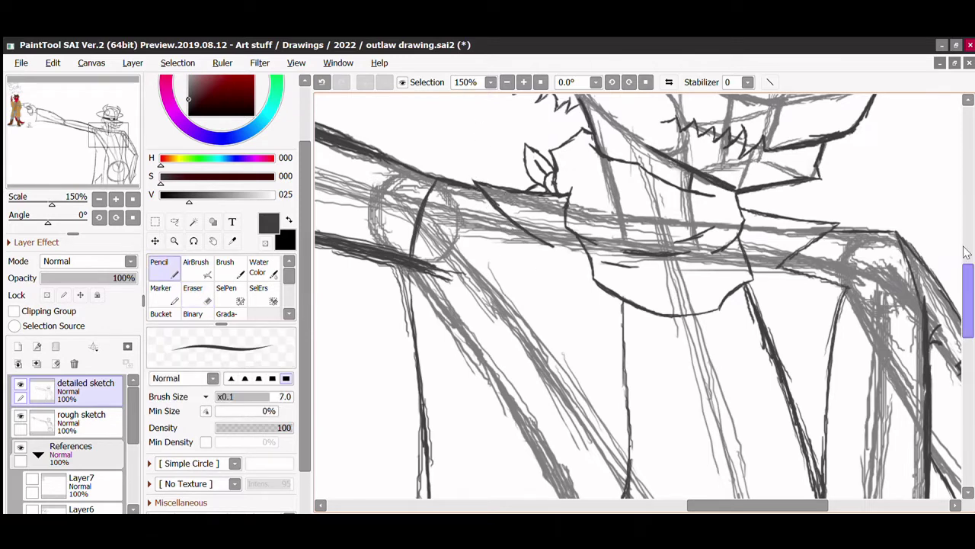
Step: Sketch the lapel on the outstretched arm's side, with a short notch edge and a long diagonal meeting the coat's front opening
scroll(474, 162, down, 2)
key(e)
key(n)
scroll(884, 267, down, 3)
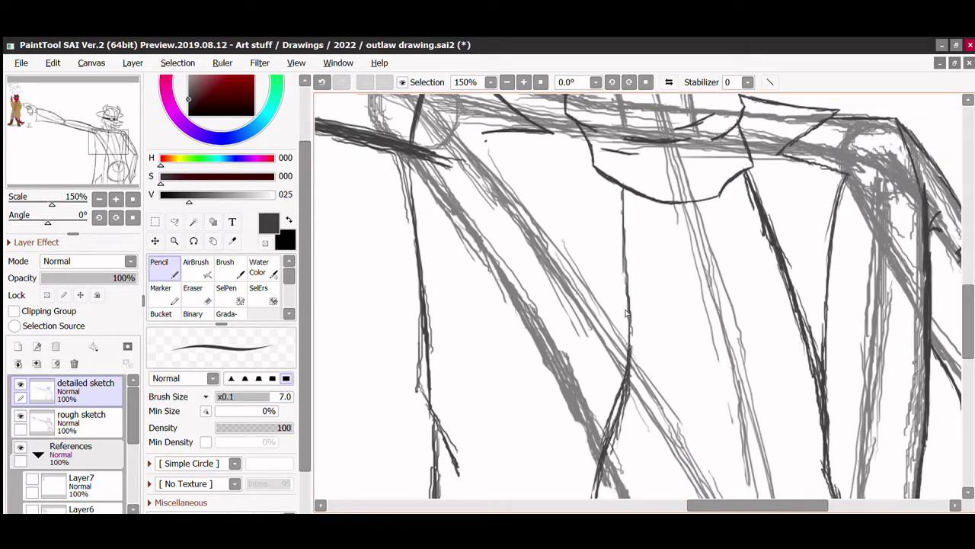
mouse_move(481, 133)
mouse_down()
mouse_move(560, 229)
mouse_move(618, 324)
mouse_up()
key(e)
key(n)
drag(479, 128, 509, 134)
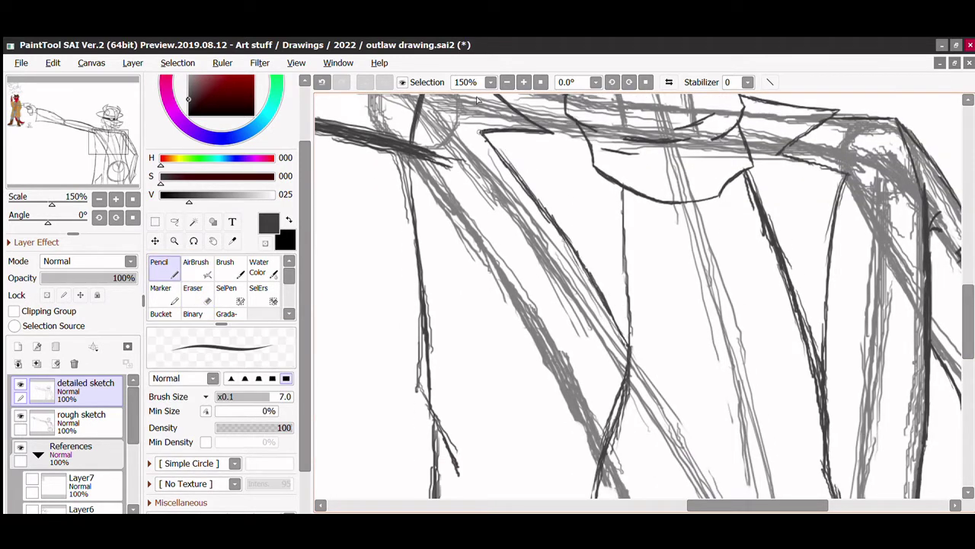
key(e)
key(n)
Step: Clean up the front opening line where it meets the lapel on the bent arm's side
key(e)
drag(812, 369, 800, 305)
key(n)
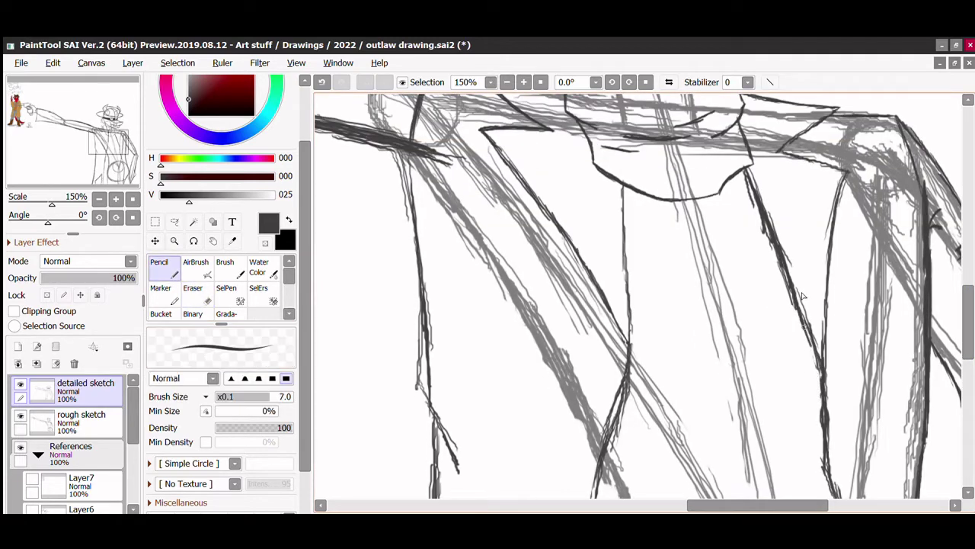
Step: Sketch the shirt's hem as a slightly curved line across the hips between the coat's two front edges
mouse_move(621, 301)
mouse_down()
mouse_move(611, 477)
mouse_move(579, 232)
mouse_move(654, 268)
mouse_move(822, 288)
mouse_up()
key(e)
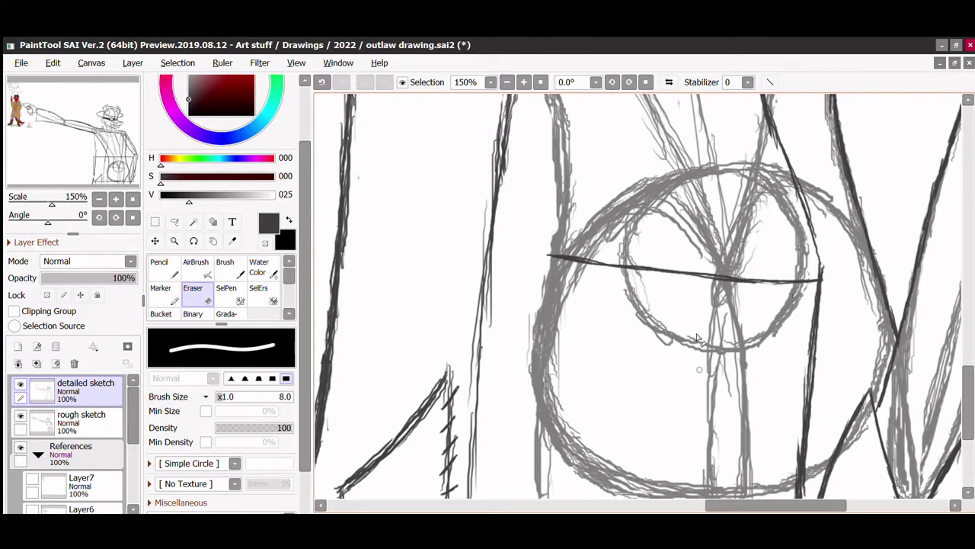
key(n)
scroll(970, 381, down, 4)
Step: Sketch the shirt's side from the coat opening down to the hem, with a small fold at the waist
scroll(970, 381, up, 5)
mouse_move(526, 187)
mouse_down()
mouse_move(568, 377)
mouse_move(552, 438)
mouse_up()
key(e)
mouse_move(567, 313)
mouse_down()
mouse_move(568, 346)
mouse_move(549, 242)
mouse_up()
key(n)
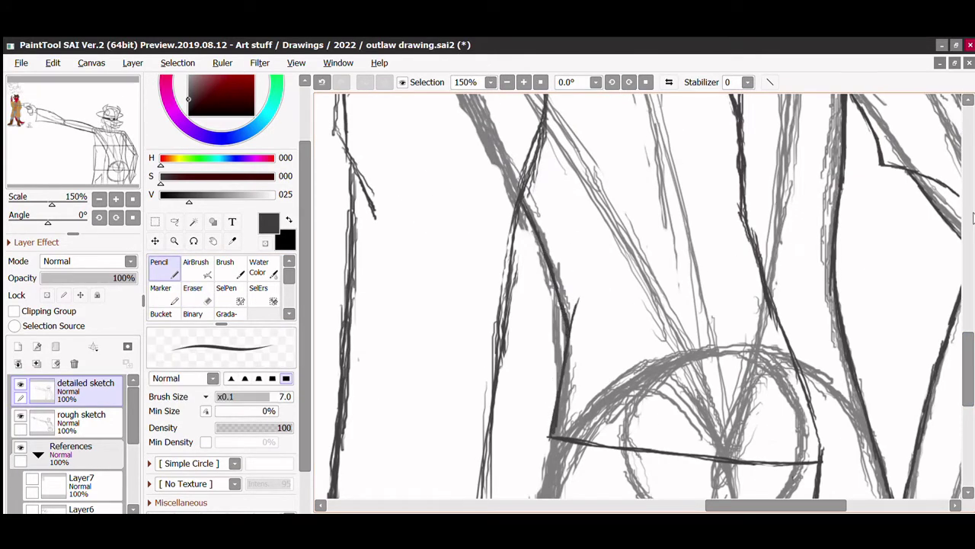
Step: Redraw the end of the shirt's hem below the waist fold as a gentle curve and erase the old end
scroll(973, 219, down, 2)
drag(539, 341, 698, 326)
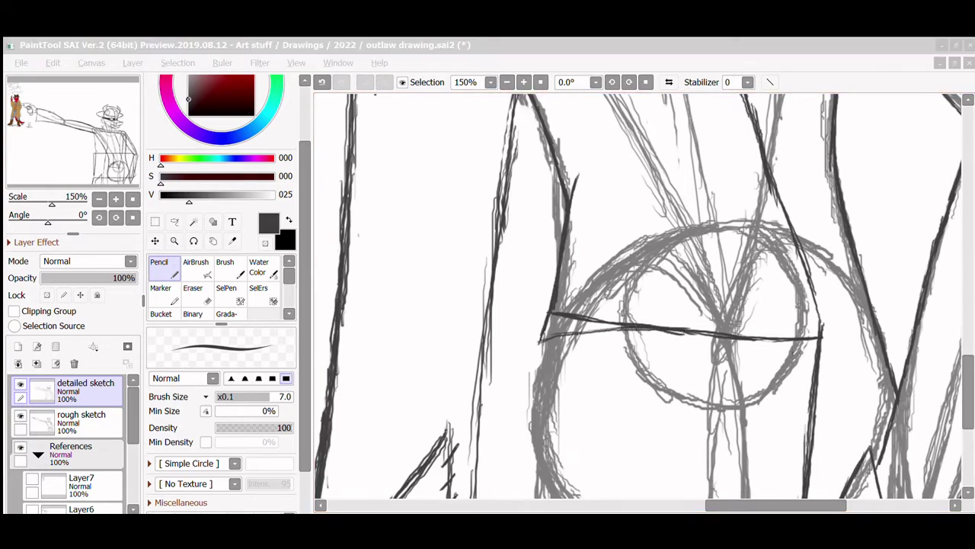
key(e)
drag(580, 319, 550, 310)
key(n)
Step: Sketch curved diagonal fold lines across the shirt's torso, redrawing them higher toward the coat opening
scroll(602, 305, up, 5)
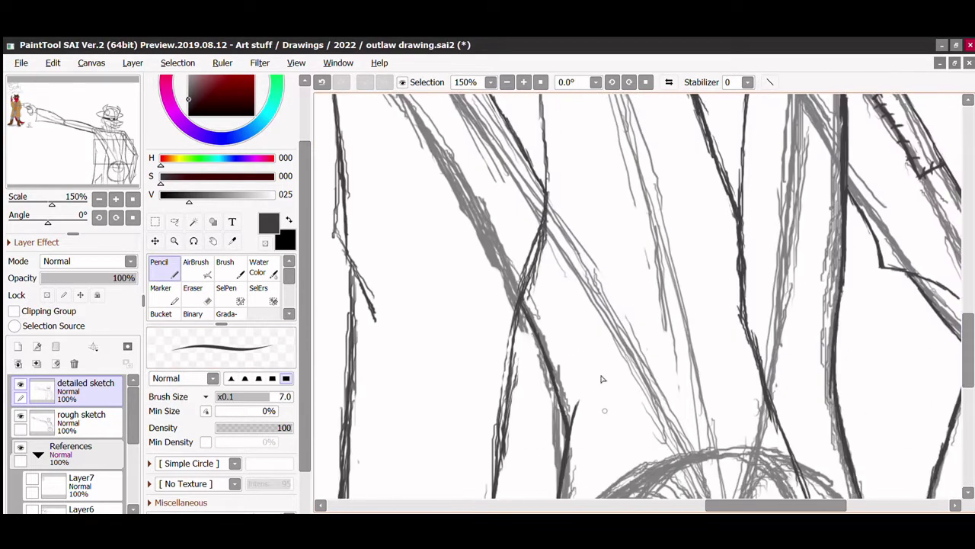
drag(626, 302, 577, 378)
scroll(602, 264, down, 2)
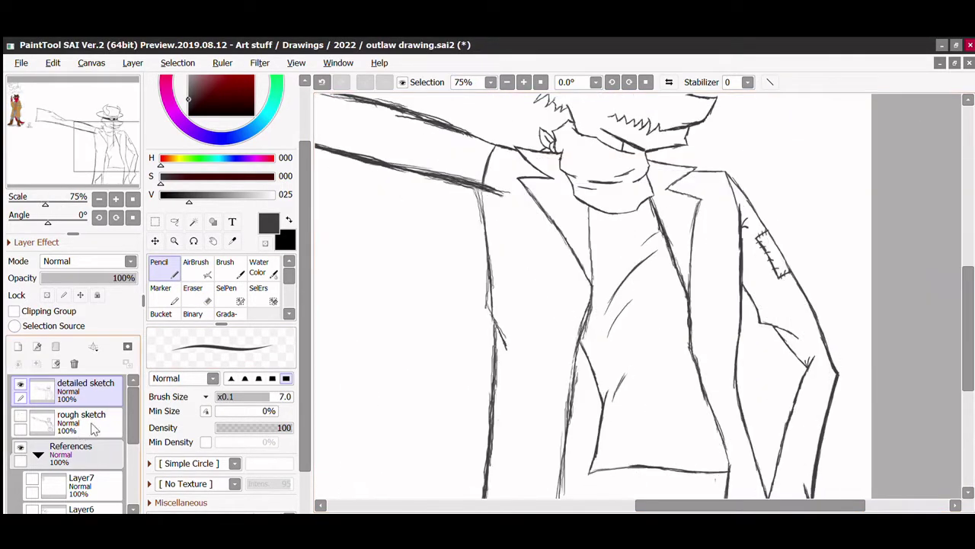
key(e)
key(n)
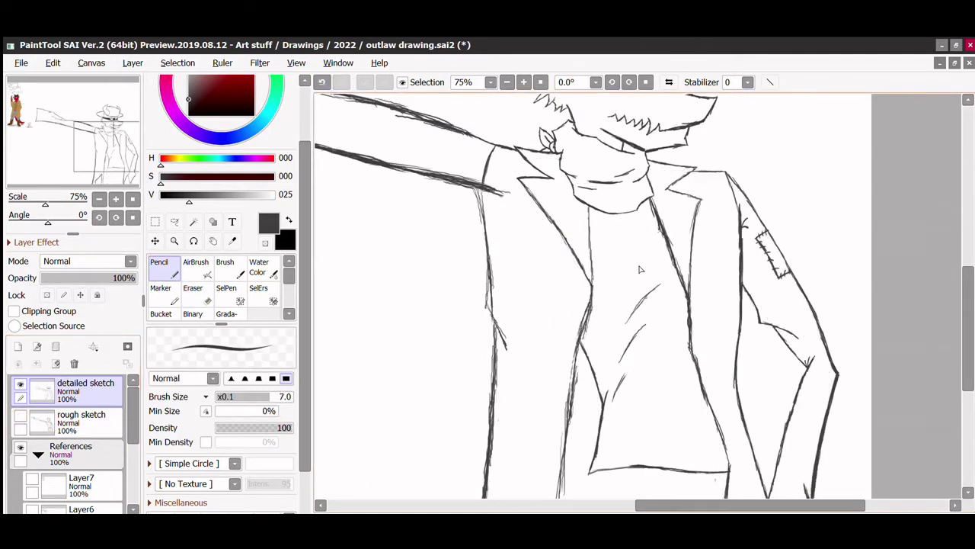
mouse_move(661, 283)
mouse_down()
mouse_move(630, 320)
mouse_move(624, 351)
mouse_move(581, 401)
mouse_up()
key(e)
key(n)
Step: Undo the last leg stroke and sketch the trouser leg's outer line from the hip down to the canvas edge
scroll(594, 305, down, 3)
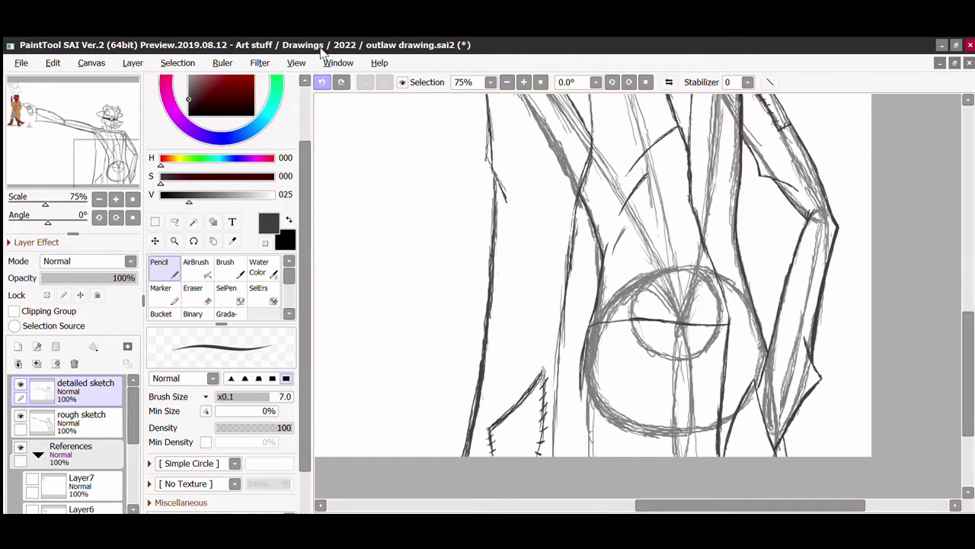
key(ctrl+z)
drag(581, 347, 572, 456)
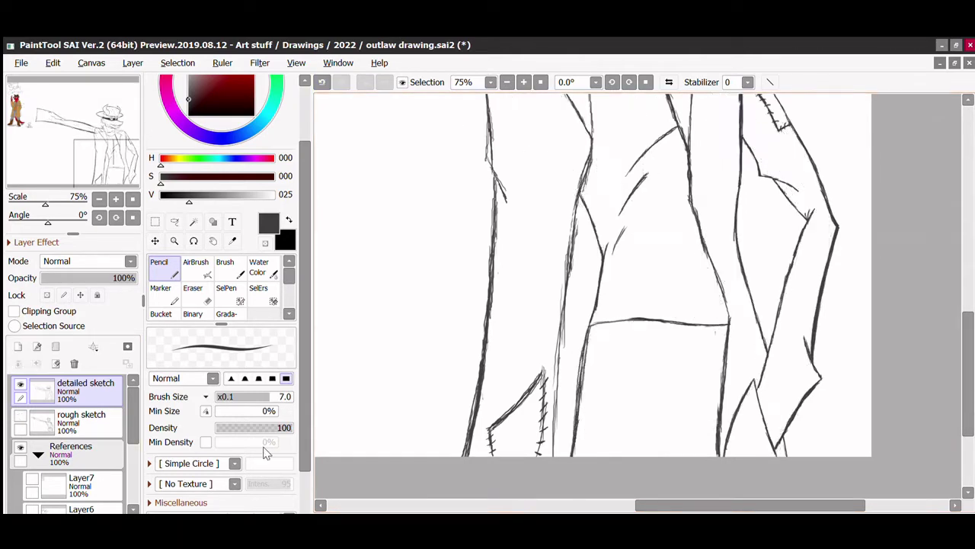
Step: Sketch the waistband's lower edge, the trouser fly line and the crotch curve below the shirt's hem
mouse_move(690, 378)
mouse_down()
mouse_move(667, 454)
mouse_move(684, 426)
mouse_up()
key(e)
key(n)
mouse_move(701, 379)
mouse_down()
mouse_move(694, 420)
mouse_move(673, 434)
mouse_move(705, 395)
mouse_move(698, 410)
mouse_up()
key(e)
key(n)
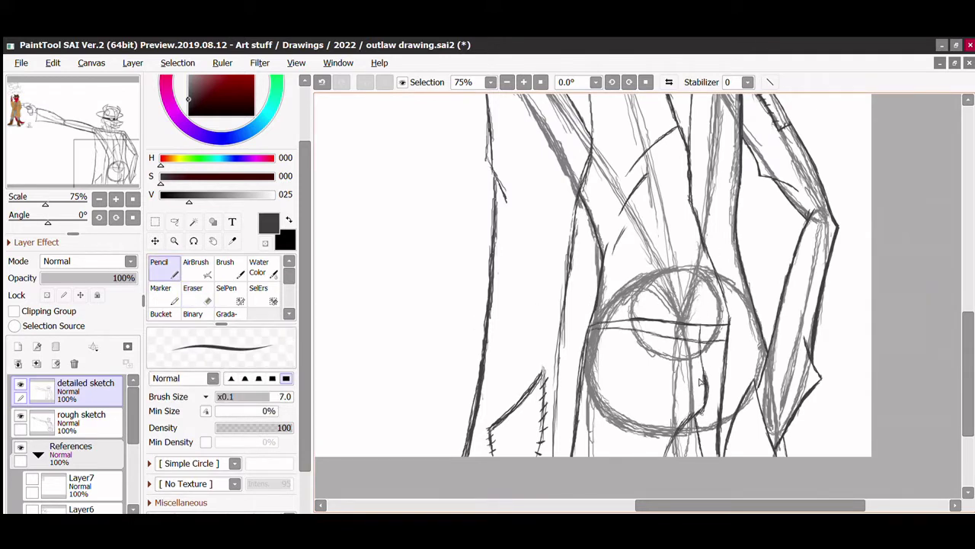
Step: Tidy the fly curve and strengthen the waistband's lower edge at the hip
key(e)
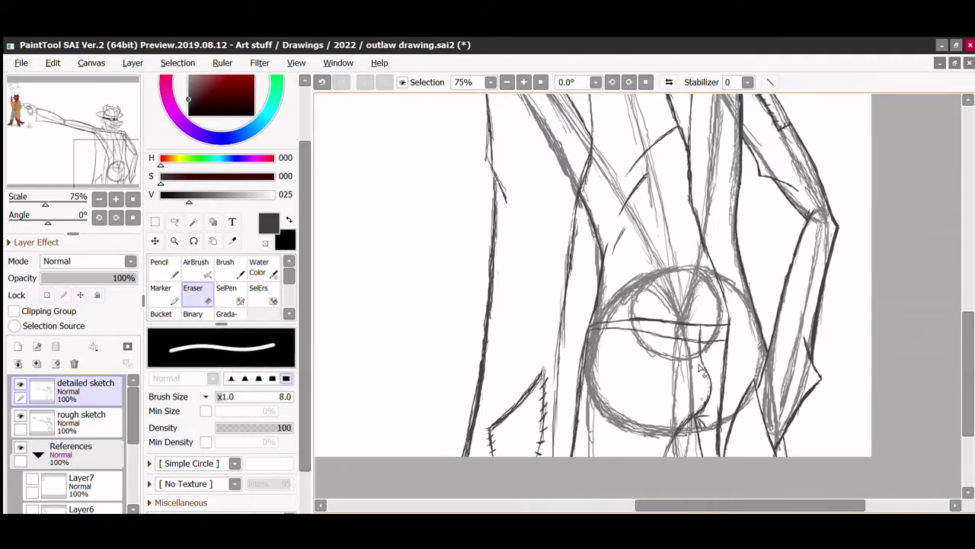
key(ctrl+minus)
key(ctrl+minus)
key(ctrl+plus)
key(ctrl+plus)
key(n)
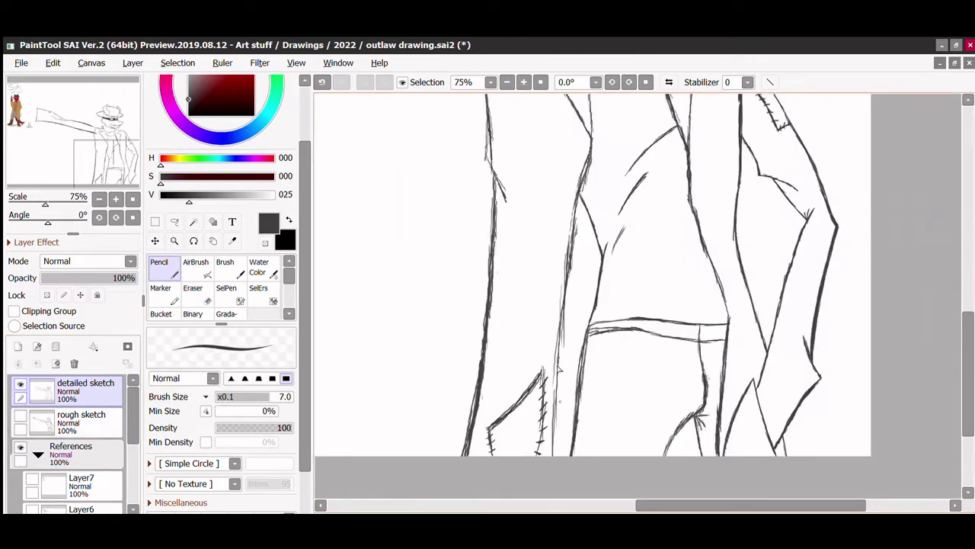
Step: Add small crease lines around the crotch and on the outer thigh, and clean up the waistband's end
key(e)
mouse_move(570, 441)
mouse_down()
mouse_move(573, 457)
mouse_move(574, 434)
mouse_move(650, 445)
mouse_up()
key(n)
key(ctrl+z)
mouse_move(686, 416)
mouse_down()
mouse_move(663, 436)
mouse_move(664, 454)
mouse_move(680, 390)
mouse_up()
key(ctrl+z)
key(e)
drag(600, 299, 595, 331)
key(n)
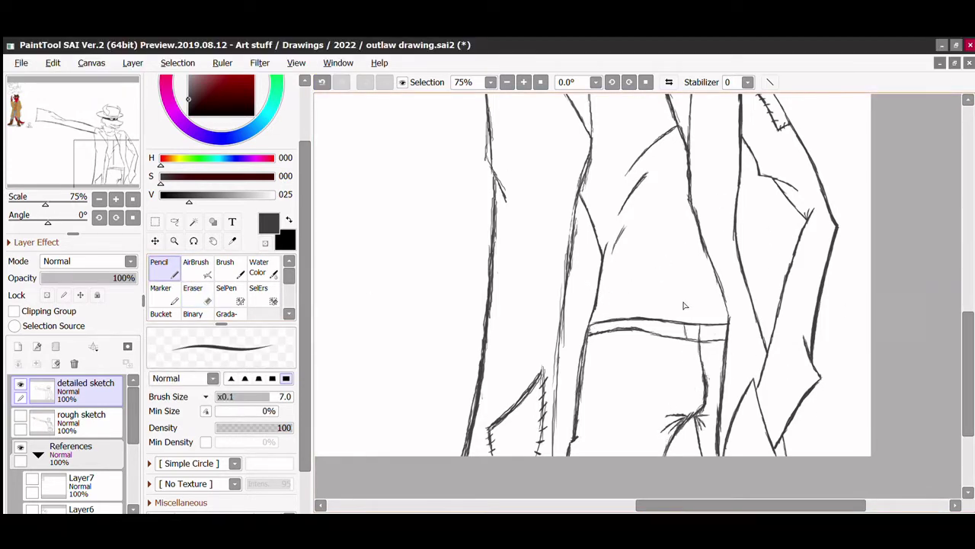
Step: Sketch the curved fly stitching below the waistband and a small round button above it
drag(685, 329, 691, 381)
scroll(577, 169, up, 1)
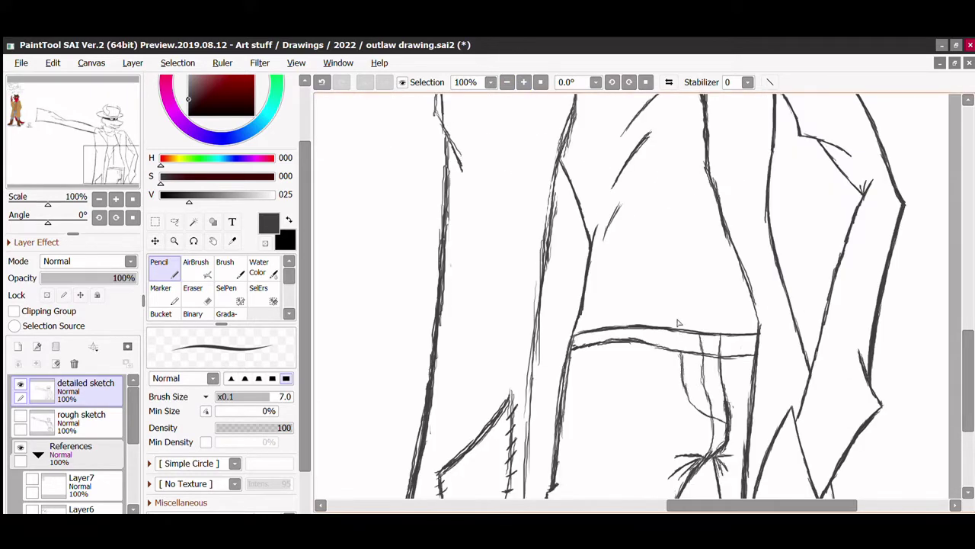
key(e)
key(n)
Step: Sketch short slanted lines joining the trouser leg to the coat's opening edge at the hip and near the canvas edge
scroll(712, 312, down, 4)
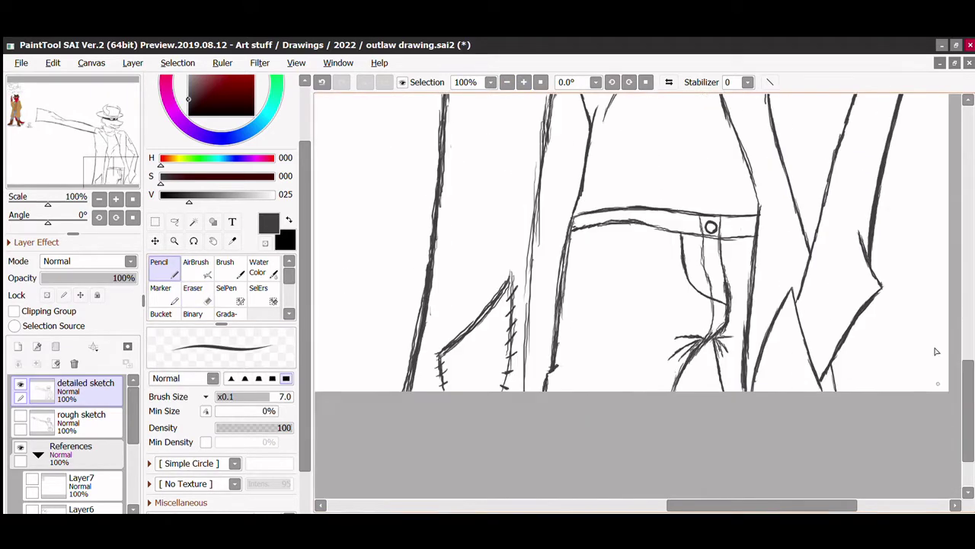
scroll(683, 474, up, 4)
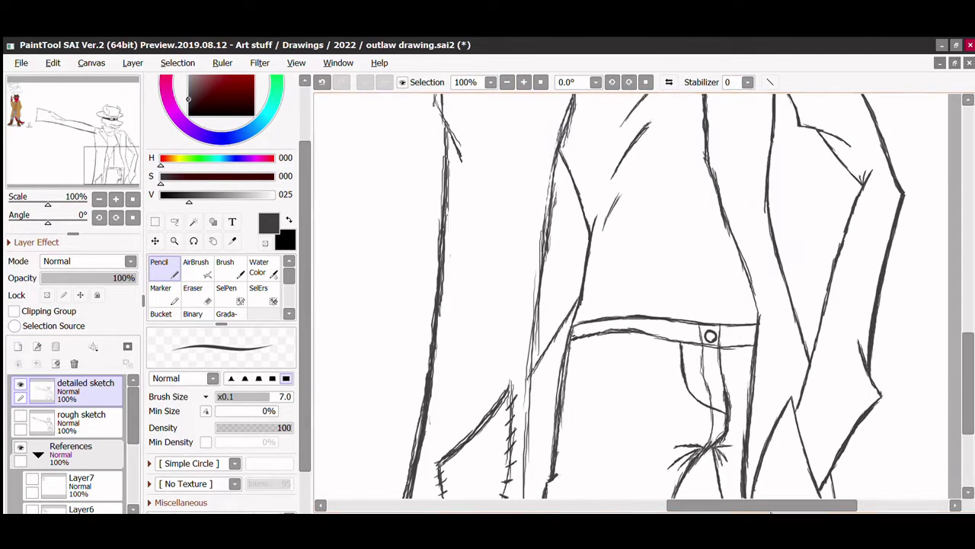
drag(968, 358, 701, 413)
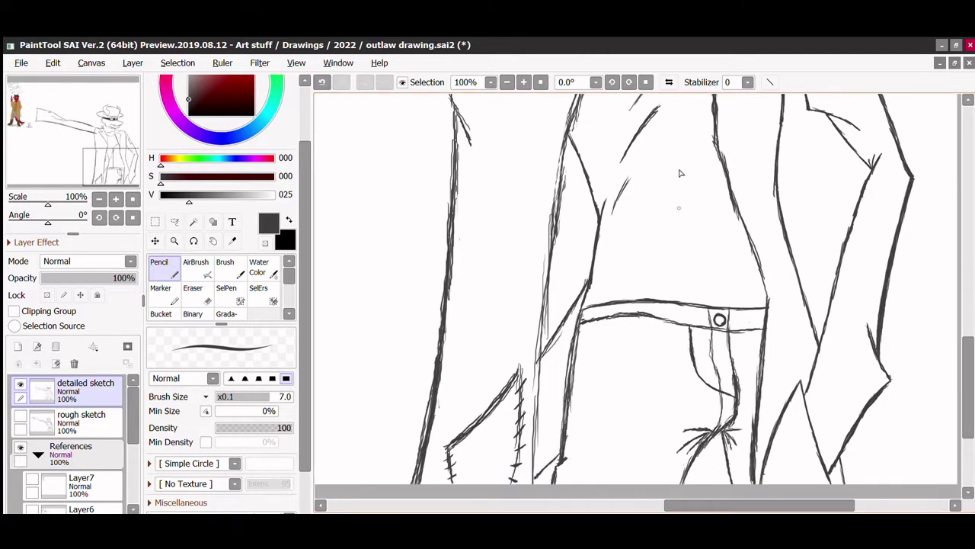
Step: Collapse the References folder and sketch the revolver's trigger guard, index finger and lower frame edge over the rough sketch
drag(19, 107, 40, 109)
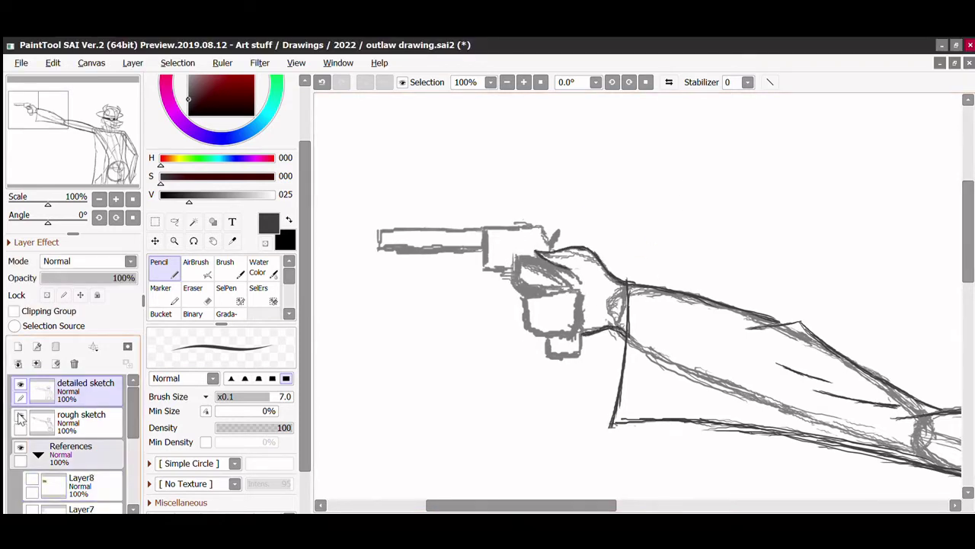
click(39, 453)
scroll(534, 298, up, 2)
mouse_move(473, 246)
mouse_down()
mouse_move(494, 288)
mouse_move(614, 274)
mouse_move(499, 283)
mouse_move(488, 250)
mouse_up()
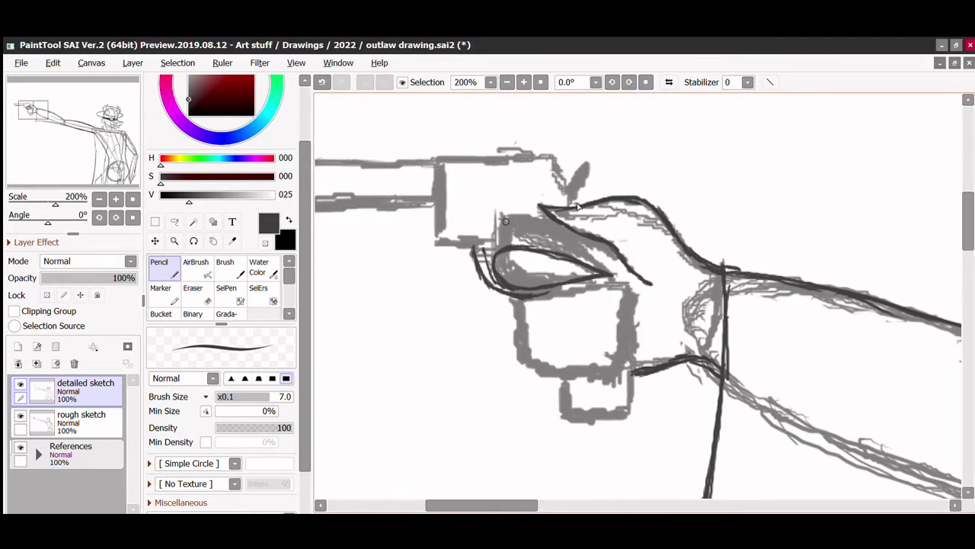
key(e)
key(bracketleft)
key(bracketleft)
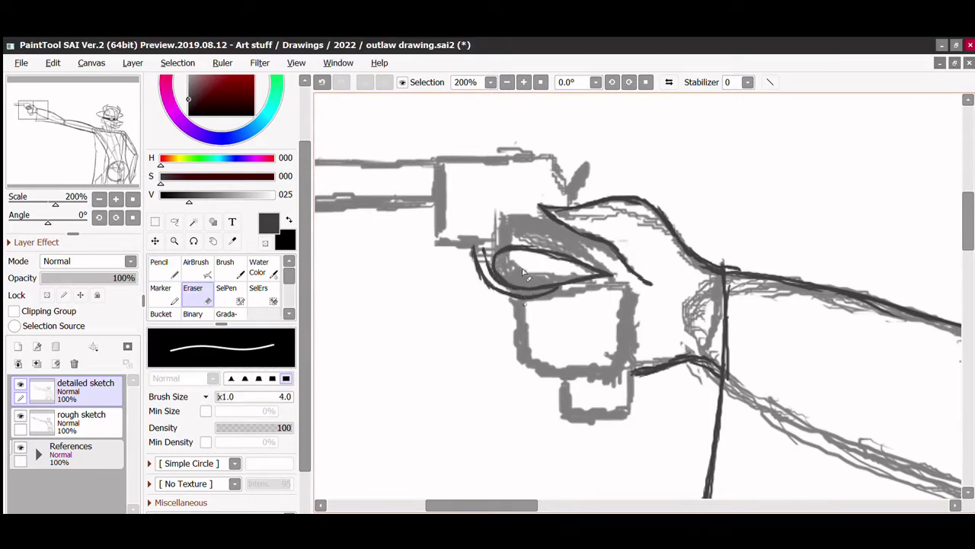
key(n)
mouse_move(436, 242)
mouse_down()
mouse_move(550, 248)
mouse_move(610, 270)
mouse_up()
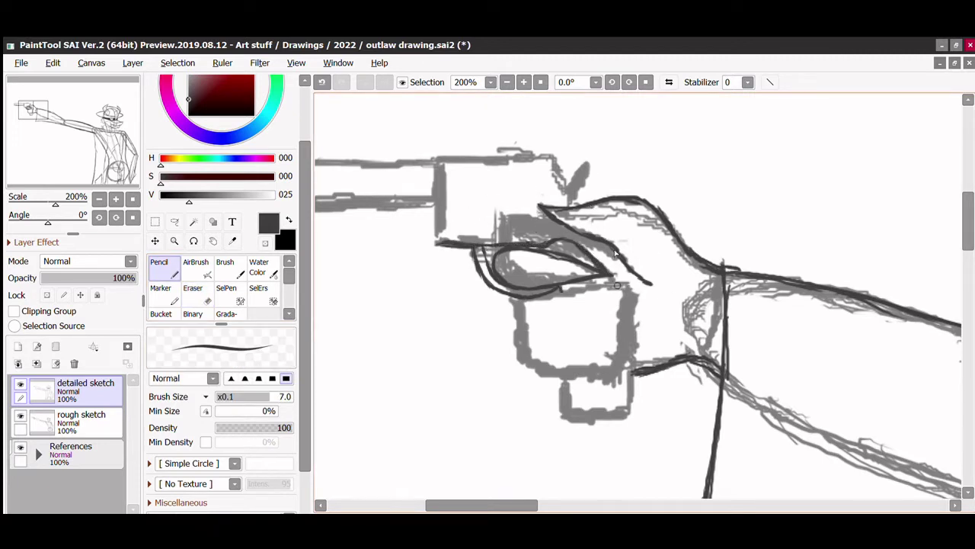
Step: Sketch the curled fingers wrapped around the revolver's grip and the squared butt below them
mouse_move(519, 307)
mouse_down()
mouse_move(622, 285)
mouse_move(523, 335)
mouse_move(592, 339)
mouse_move(619, 298)
mouse_up()
drag(591, 340, 627, 303)
key(e)
mouse_move(632, 345)
mouse_down()
mouse_move(590, 340)
mouse_move(596, 362)
mouse_move(580, 370)
mouse_up()
key(e)
key(e)
key(e)
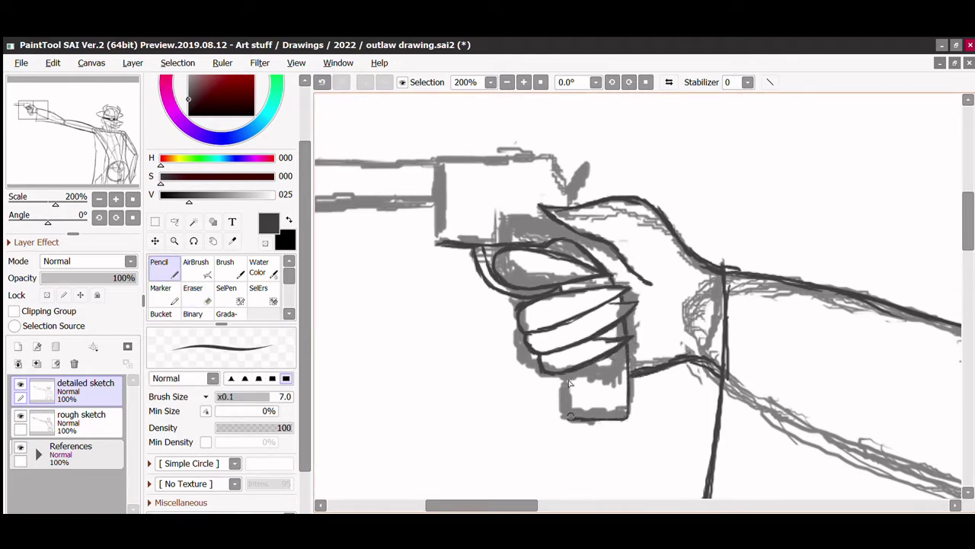
key(e)
key(e)
Step: Sketch the front, top and sloped rear edges of the revolver's frame, and add the hammer above the thumb
scroll(492, 477, left, 3)
scroll(586, 305, up, 3)
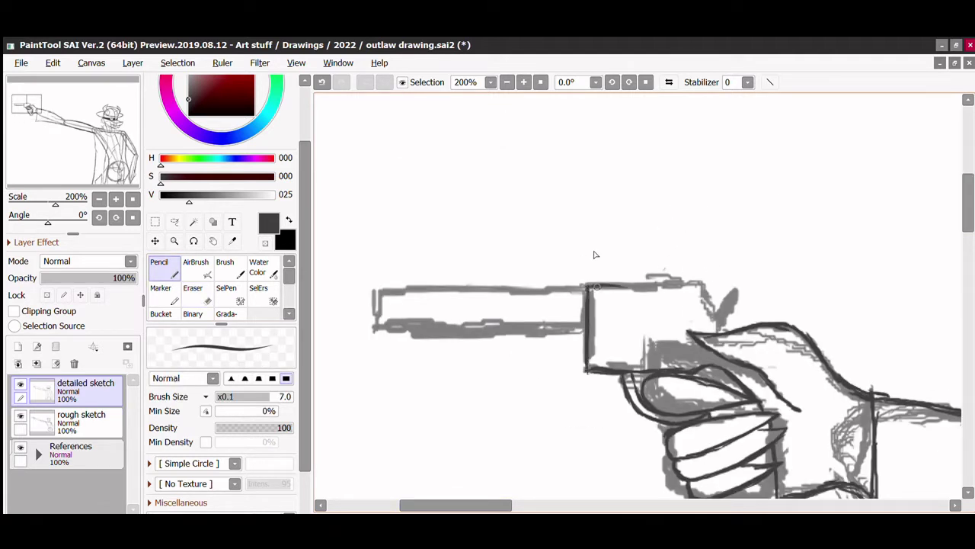
drag(597, 287, 702, 288)
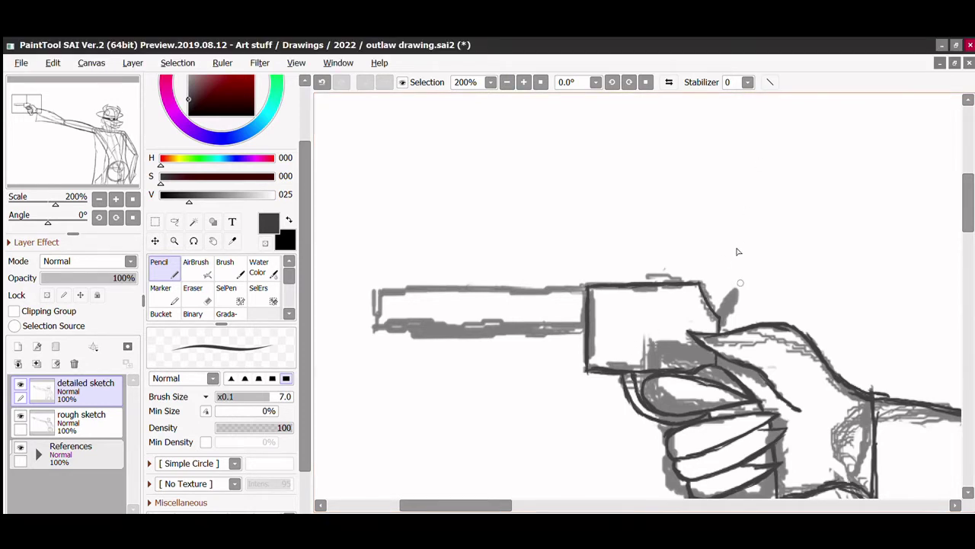
mouse_move(713, 302)
mouse_down()
mouse_move(718, 278)
mouse_move(720, 291)
mouse_up()
Step: Sketch the long straight barrel outline and erase the curved front sight above its muzzle end
drag(455, 504, 436, 504)
drag(576, 289, 694, 287)
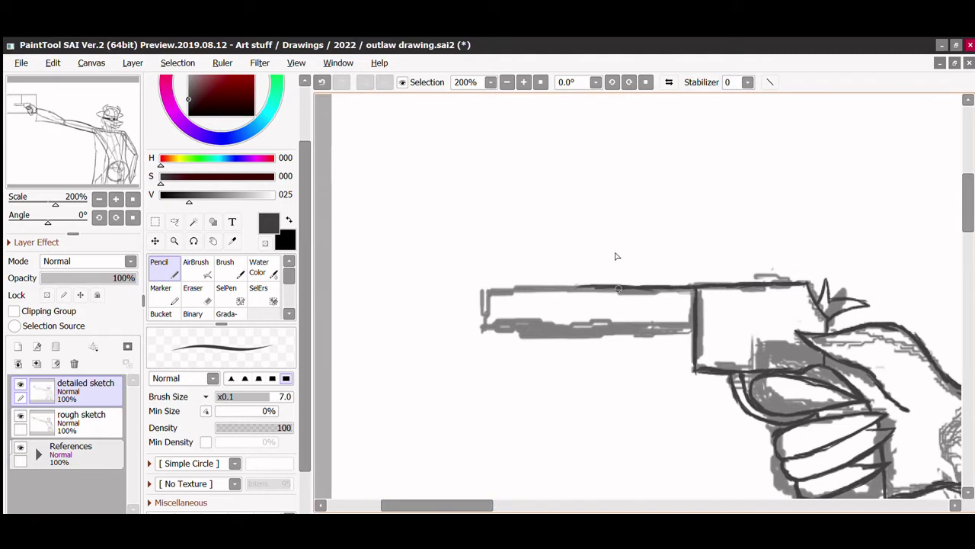
drag(618, 289, 502, 287)
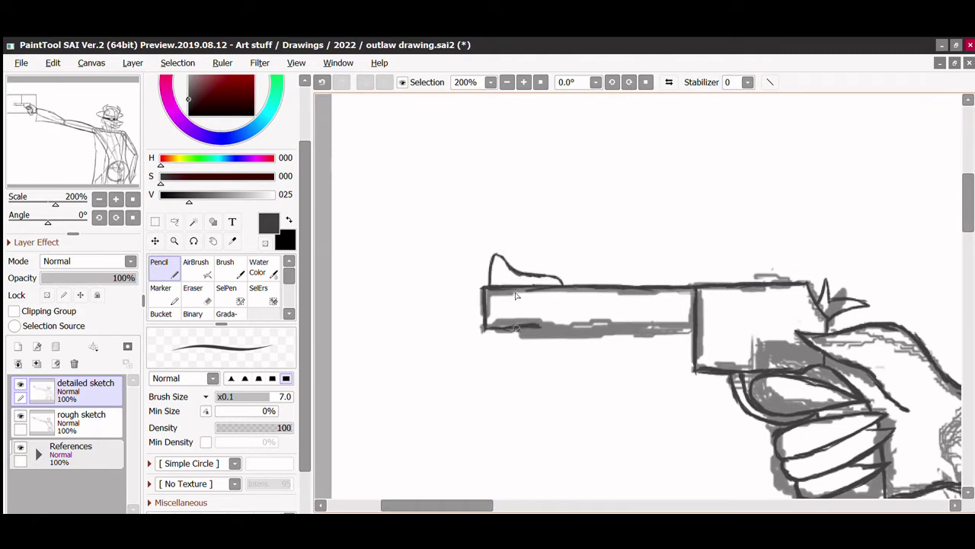
drag(515, 329, 690, 329)
key(e)
drag(494, 263, 560, 251)
click(160, 263)
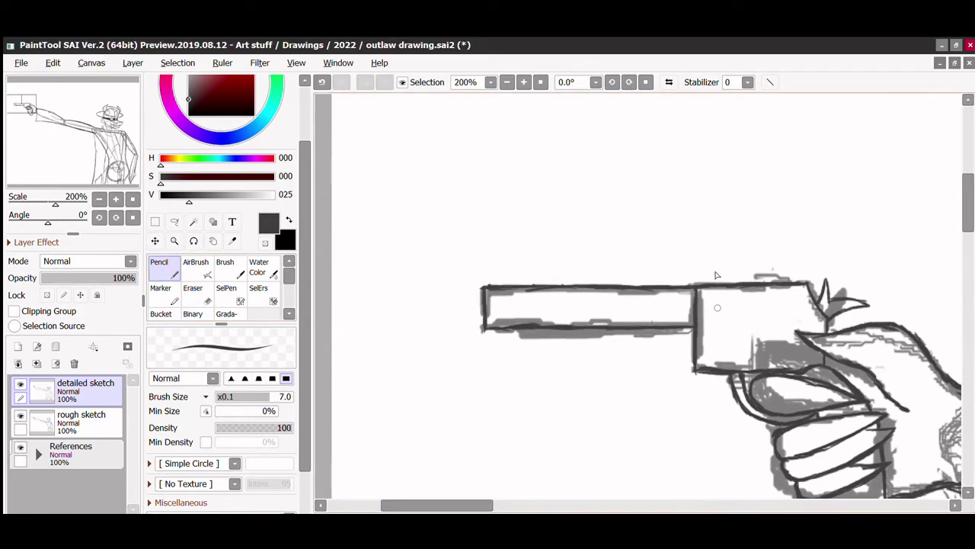
Step: Sketch the revolver's cylinder details inside the frame, undoing the misplaced rectangle strokes
drag(437, 504, 470, 504)
mouse_move(526, 299)
mouse_down()
mouse_move(527, 348)
mouse_move(614, 355)
mouse_move(613, 296)
mouse_move(567, 296)
mouse_move(559, 337)
mouse_up()
key(ctrl+z)
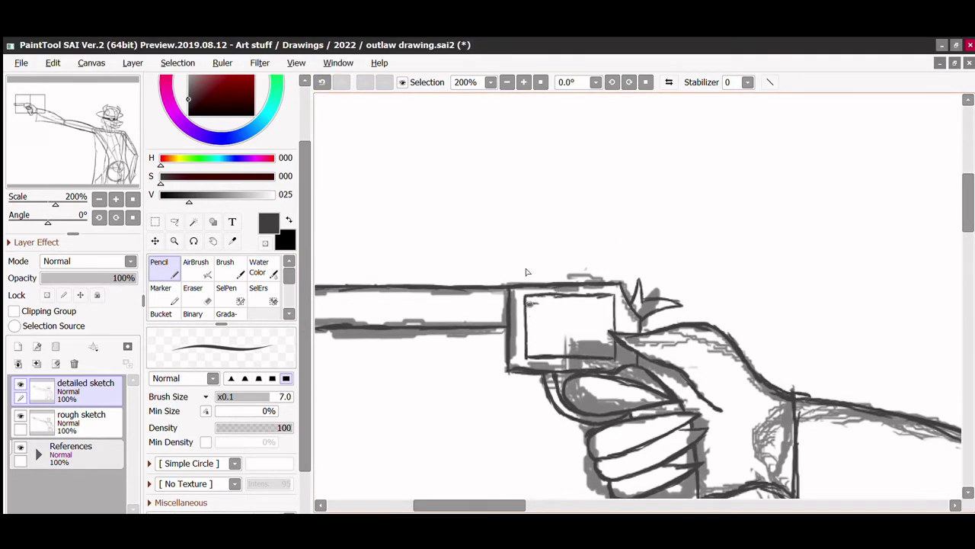
key(ctrl+z)
drag(526, 299, 614, 297)
key(ctrl+z)
mouse_move(528, 319)
mouse_down()
mouse_move(557, 316)
mouse_move(532, 322)
mouse_move(575, 342)
mouse_up()
key(e)
key(n)
Step: Hide the rough sketch, add short stitch marks along the coat edge beside the trousers, and save the drawing
scroll(41, 140, down, 8)
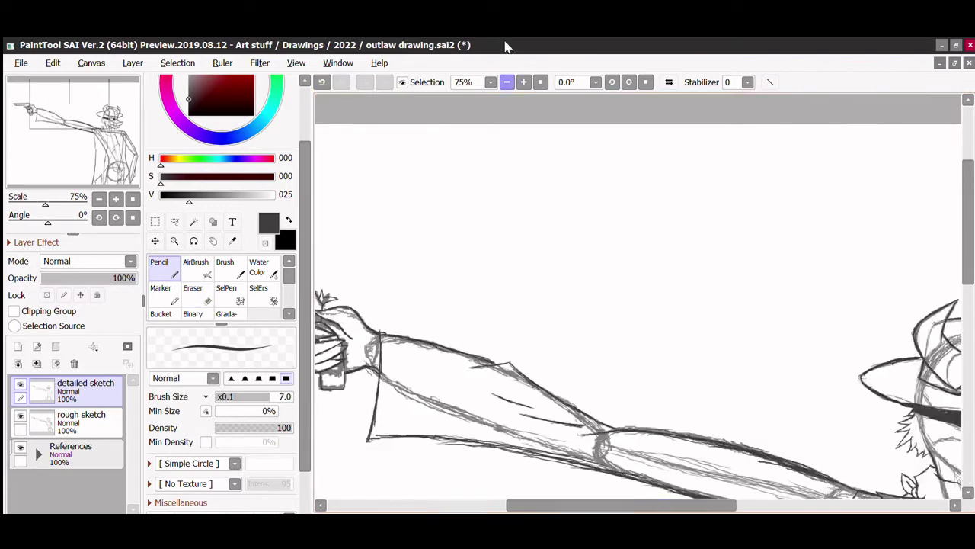
key(ctrl+s)
scroll(737, 310, up, 6)
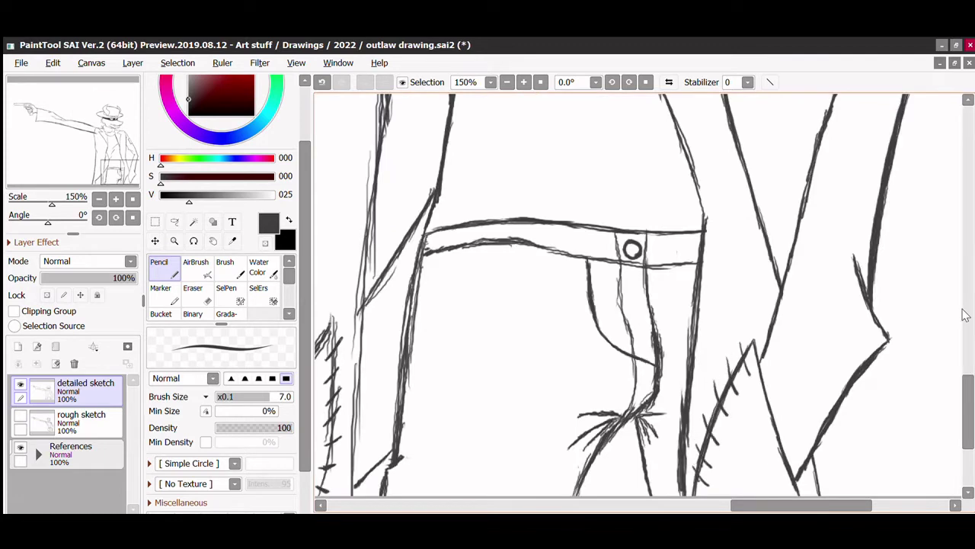
scroll(965, 314, down, 5)
scroll(623, 157, up, 1)
scroll(622, 156, down, 1)
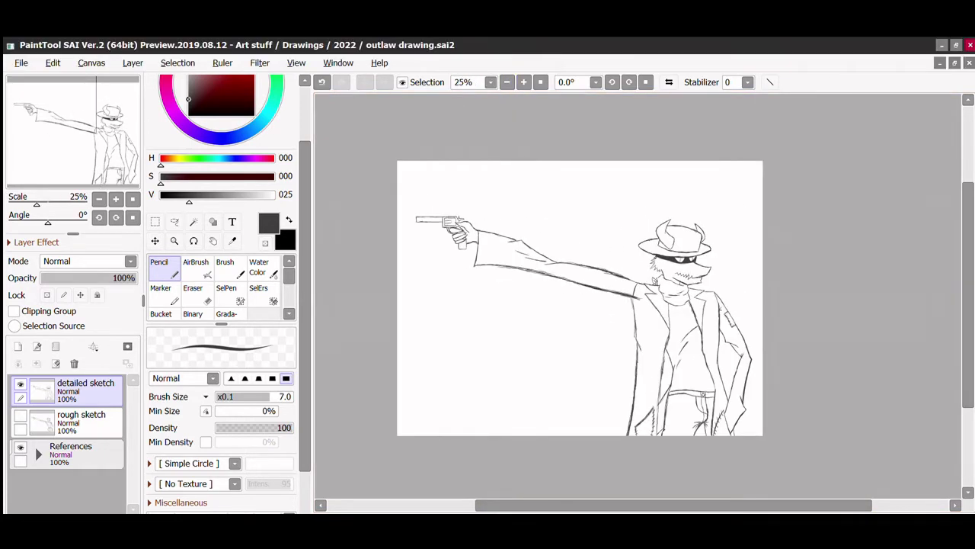
Step: Group the sketch layers in a folder named sketch and add color, shading and Lines layers above it, with Lines active
click(18, 346)
click(55, 346)
drag(69, 461, 68, 423)
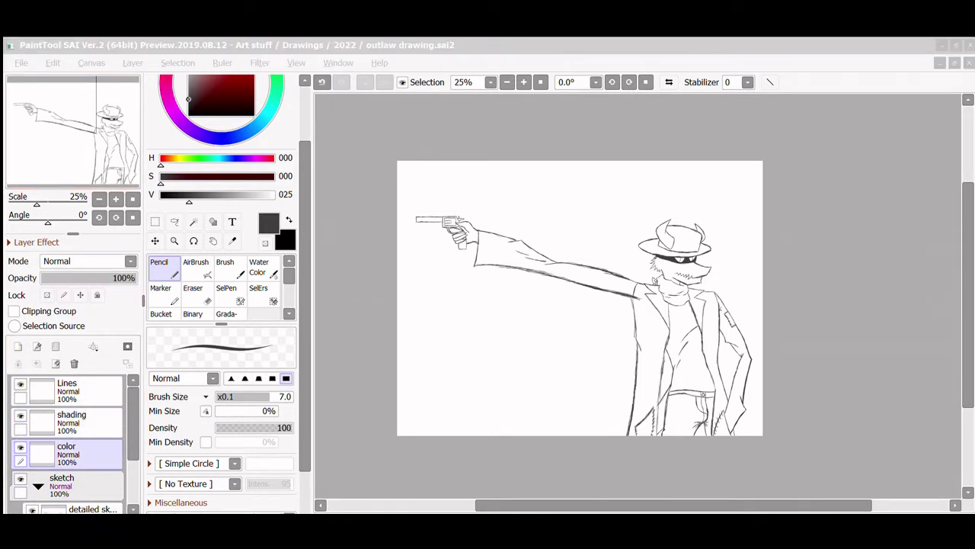
click(623, 507)
click(68, 390)
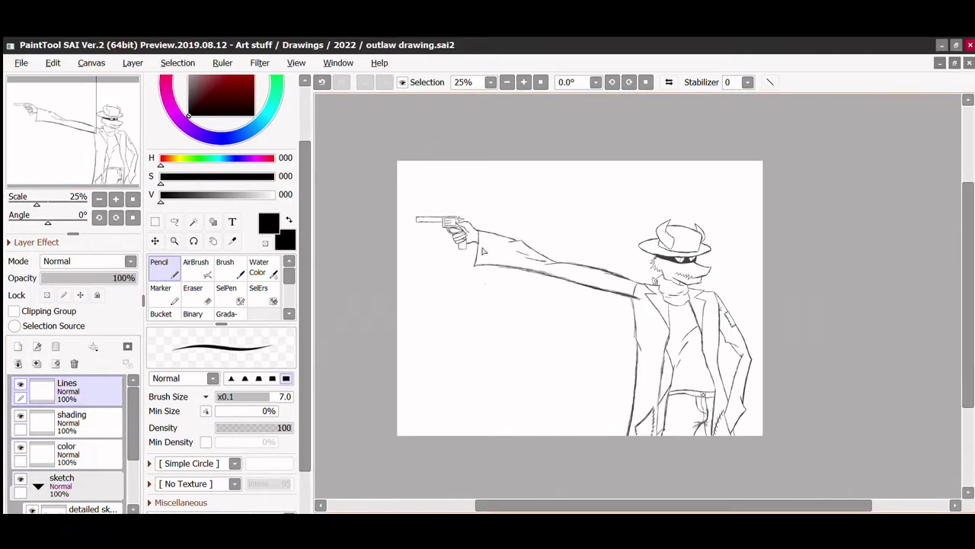
Step: Ink the hat's crown, horns and brim in black on the Lines layer with a size 12.0 pencil and stabilizer S-7
key(ctrl+z)
mouse_move(438, 339)
mouse_down()
mouse_move(529, 323)
mouse_move(441, 364)
mouse_up()
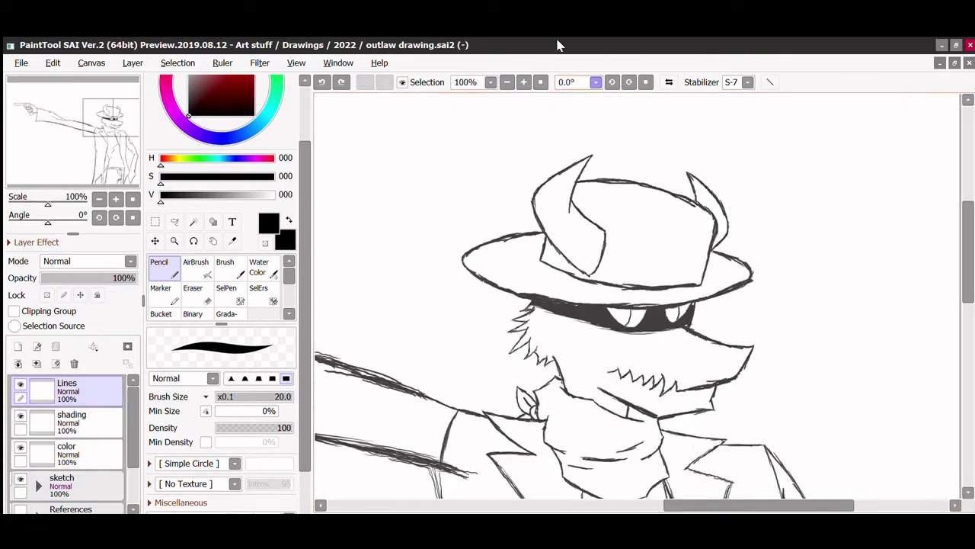
drag(701, 285, 578, 181)
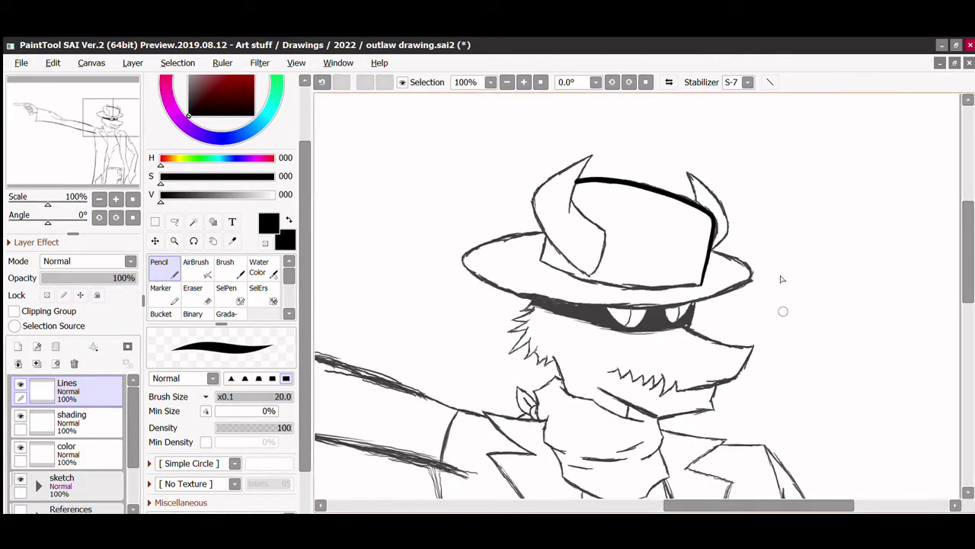
scroll(781, 279, up, 1)
scroll(781, 279, up, 2)
drag(804, 331, 488, 284)
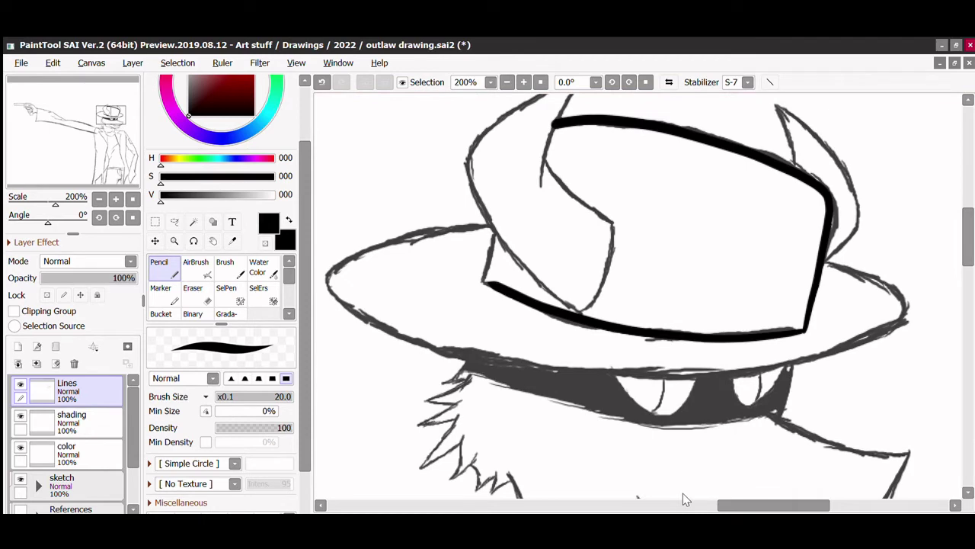
key(ctrl+z)
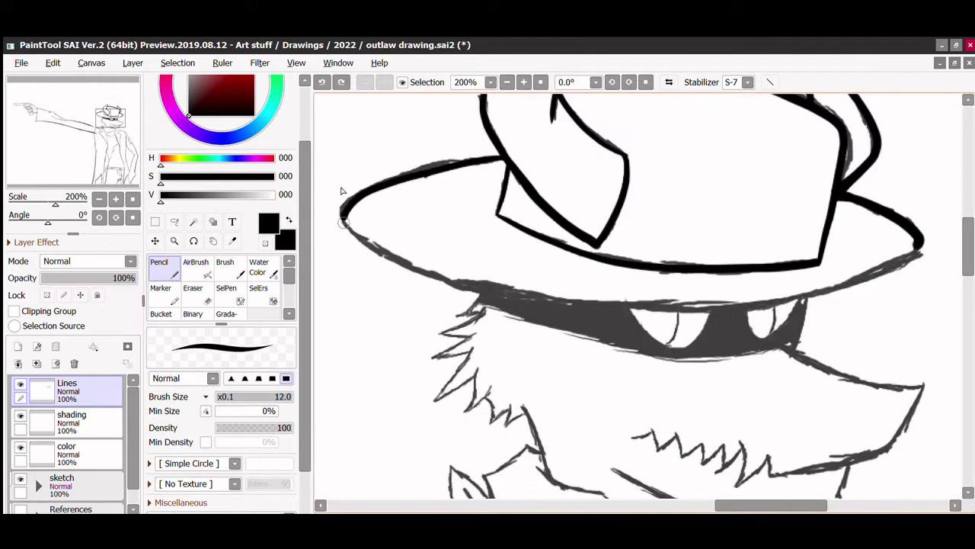
mouse_move(342, 221)
mouse_down()
mouse_move(893, 259)
mouse_move(766, 297)
mouse_move(648, 314)
mouse_up()
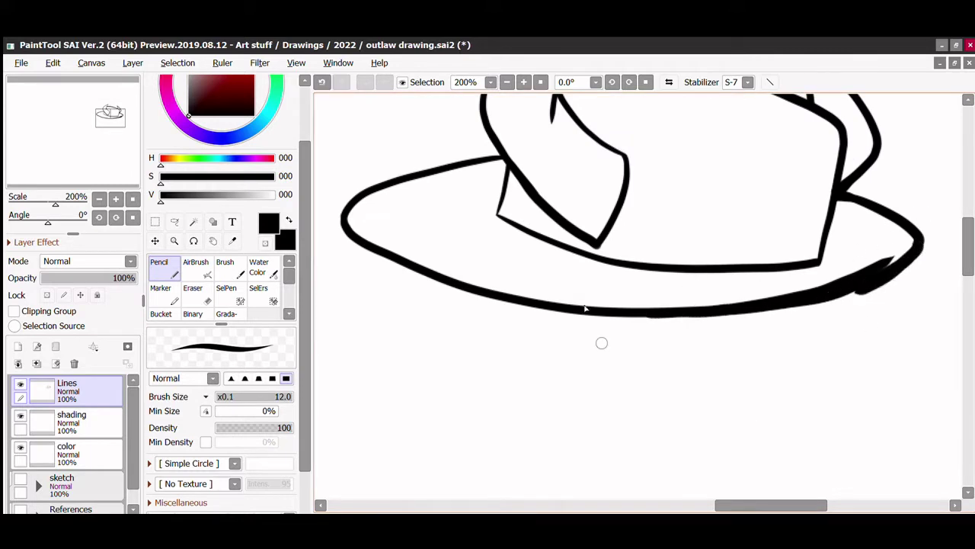
Step: Hide the sketch and erase the doubled, overlapping strokes where the brim's lower edge meets its right end
key(e)
drag(884, 259, 609, 309)
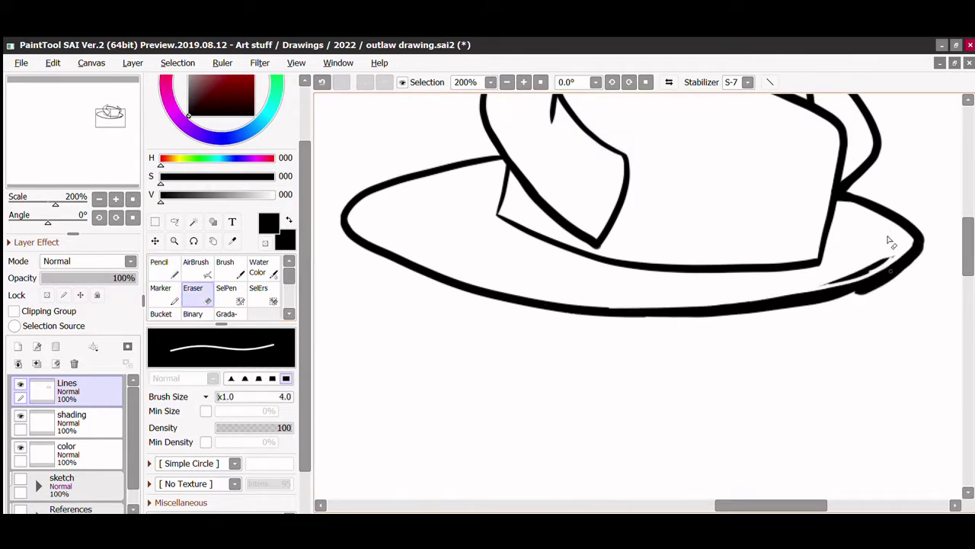
key(n)
key(e)
drag(875, 255, 839, 247)
key(n)
key(e)
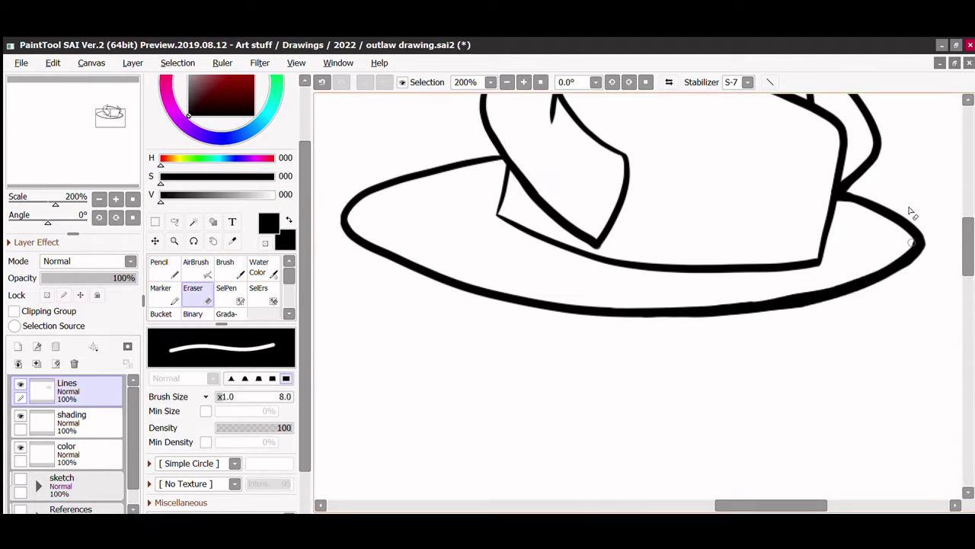
Step: Even out the thickness of the brim's lower outline, thickening its left part, and show the sketch again
key(n)
key(e)
key(n)
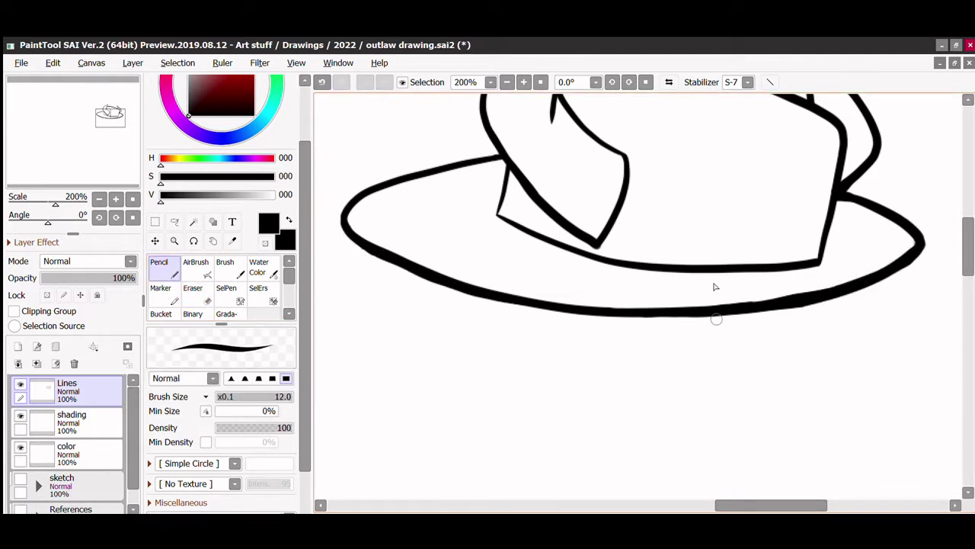
key(e)
key(bracketleft)
key(bracketleft)
key(bracketleft)
Step: Ink both rounded eye openings and their pupil lines under the brim, and tidy where they meet the hat
scroll(967, 218, up, 2)
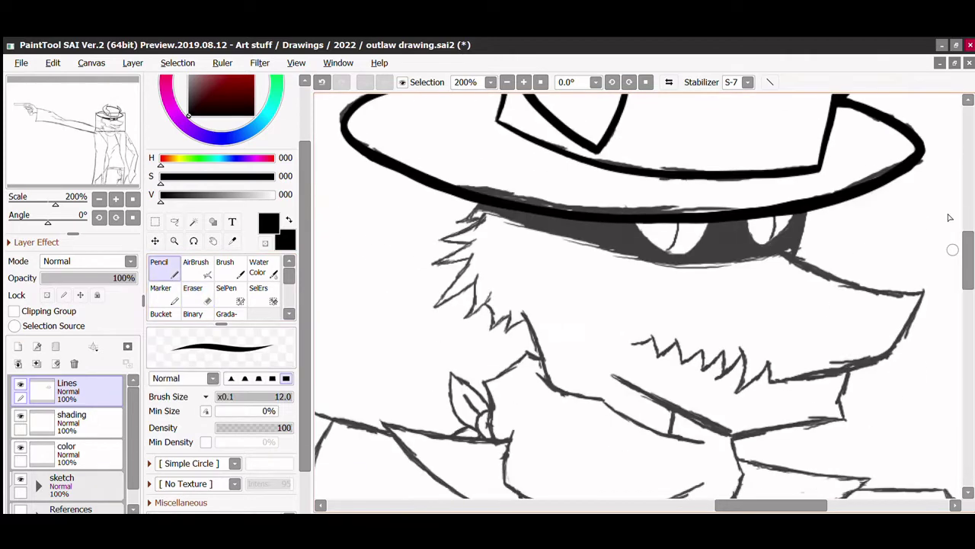
scroll(712, 187, up, 2)
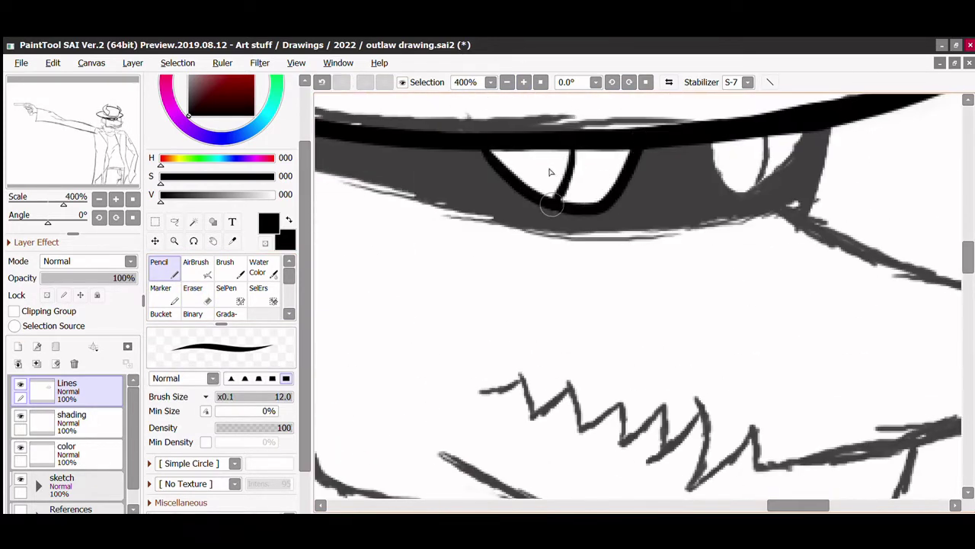
scroll(966, 211, up, 1)
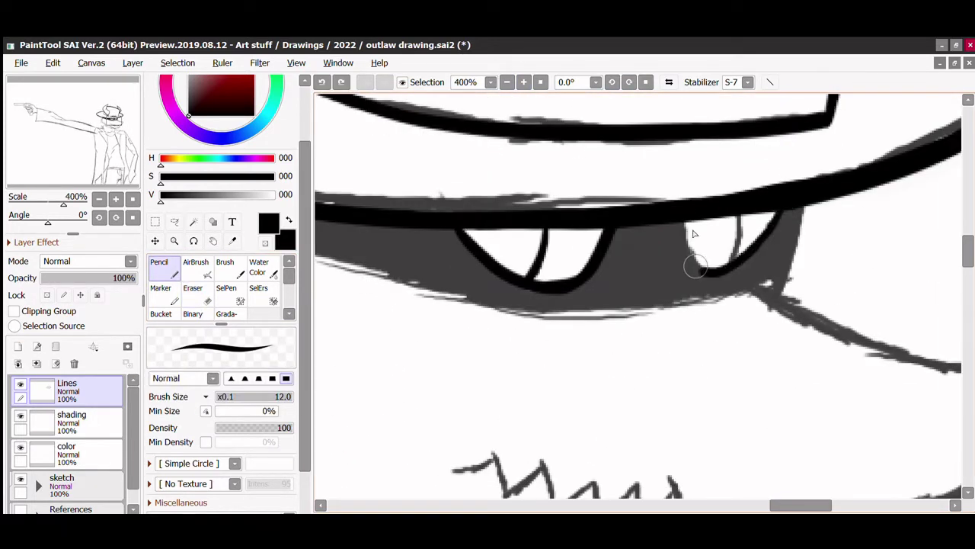
scroll(707, 227, down, 1)
key(e)
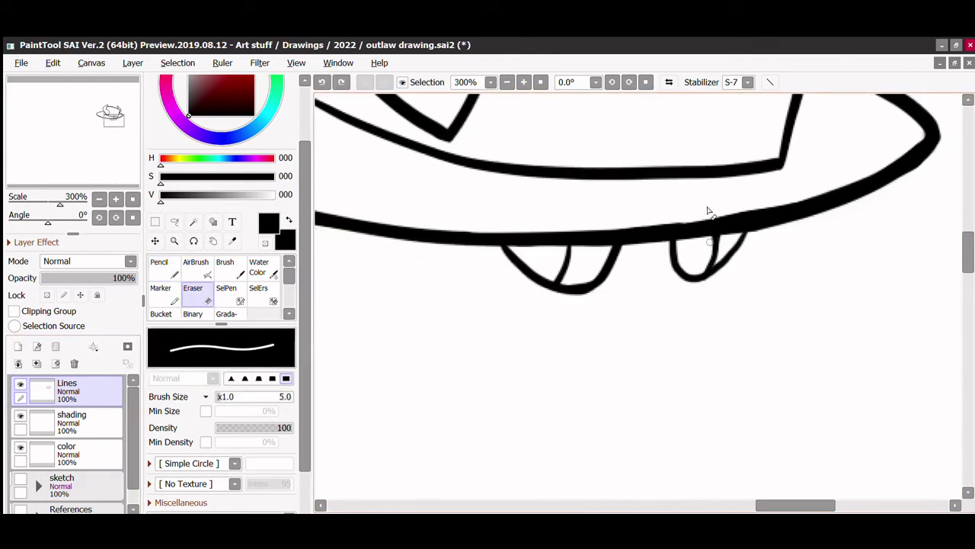
key(n)
key(e)
key(n)
Step: Ink the mask's front edge and the top line of the snout out to its pointed tip
drag(795, 505, 799, 493)
mouse_move(720, 229)
mouse_down()
mouse_move(826, 248)
mouse_move(893, 349)
mouse_up()
scroll(906, 252, down, 1)
key(ctrl+z)
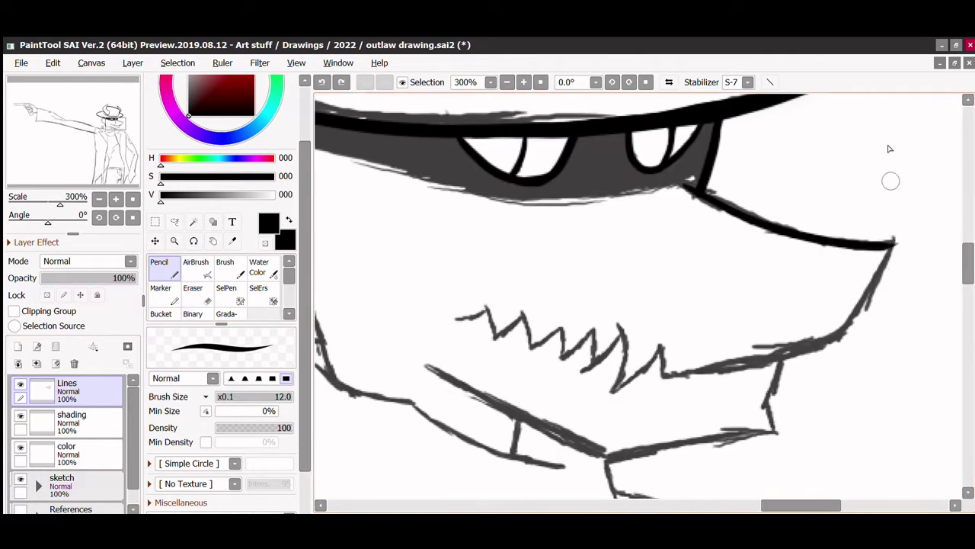
drag(693, 185, 864, 250)
Step: Ink the snout's front curve from the tip and the mouth line running back to the cheek fur
scroll(838, 229, down, 7)
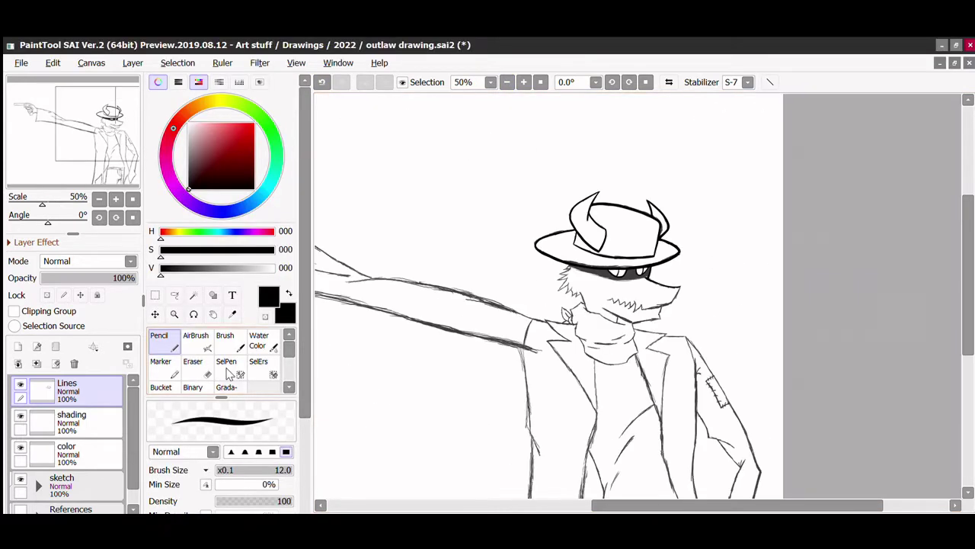
click(107, 435)
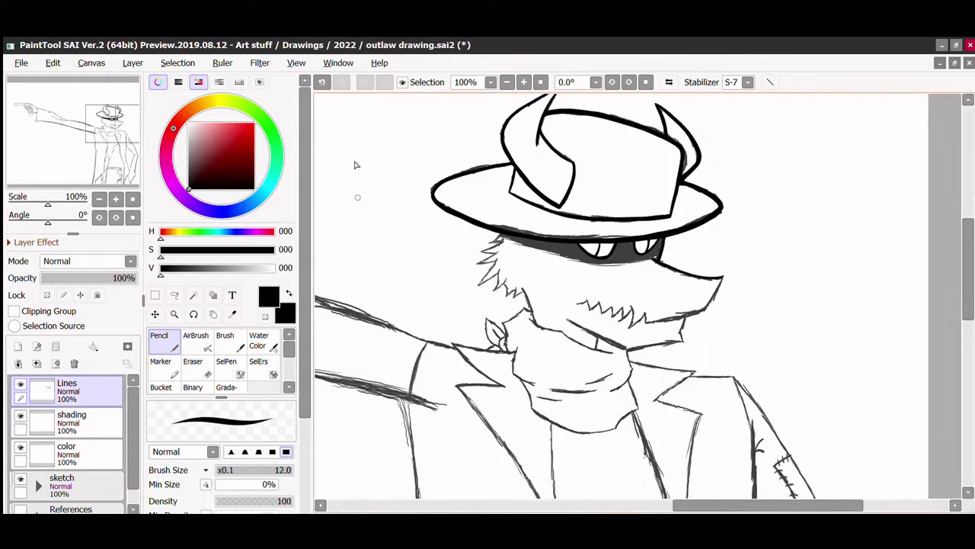
scroll(354, 165, up, 1)
drag(804, 259, 652, 349)
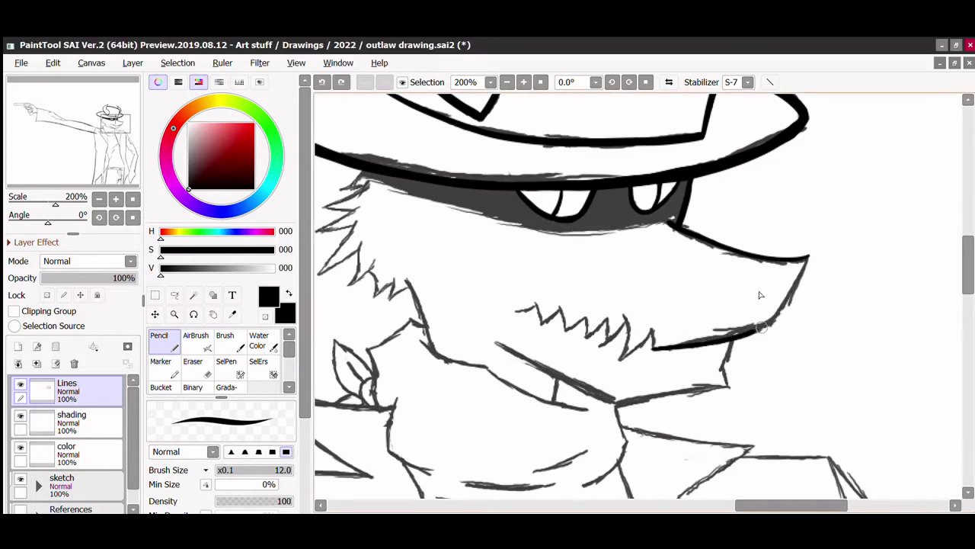
key(e)
key(n)
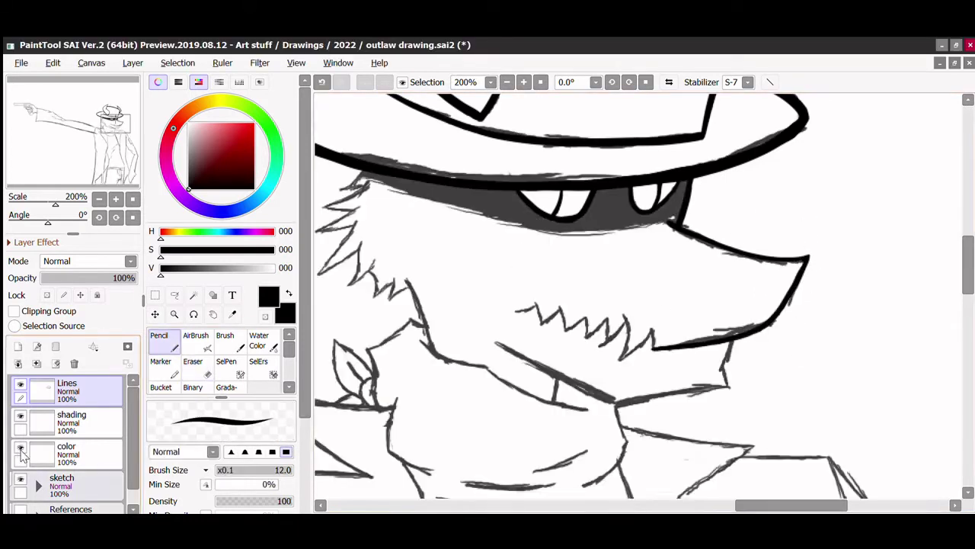
Step: Ink the jagged cheek fur behind the mouth line and refine its largest spike with the Eraser and Pencil, checking it without the sketch
mouse_move(652, 329)
mouse_down()
mouse_move(618, 360)
mouse_move(624, 314)
mouse_up()
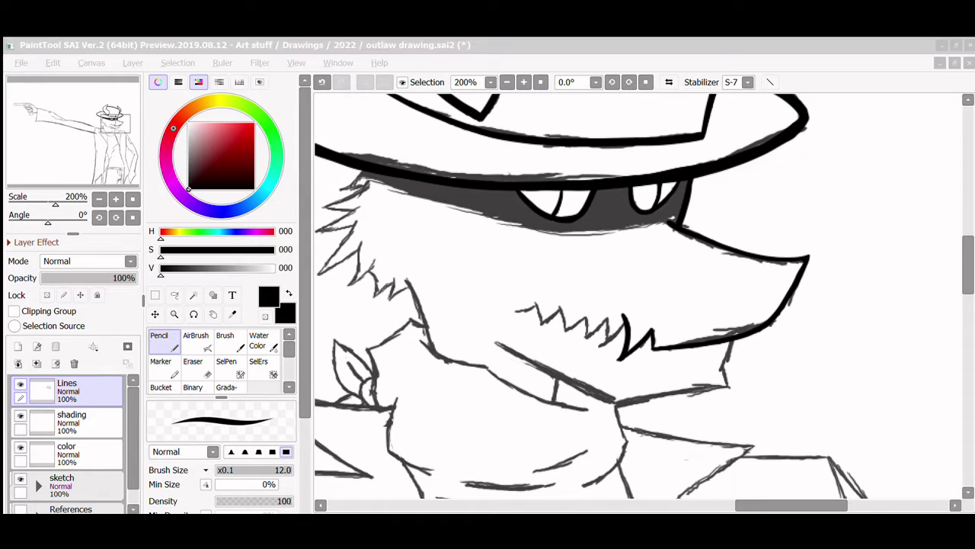
mouse_move(625, 314)
mouse_down()
mouse_move(585, 336)
mouse_move(587, 325)
mouse_move(588, 336)
mouse_move(540, 322)
mouse_up()
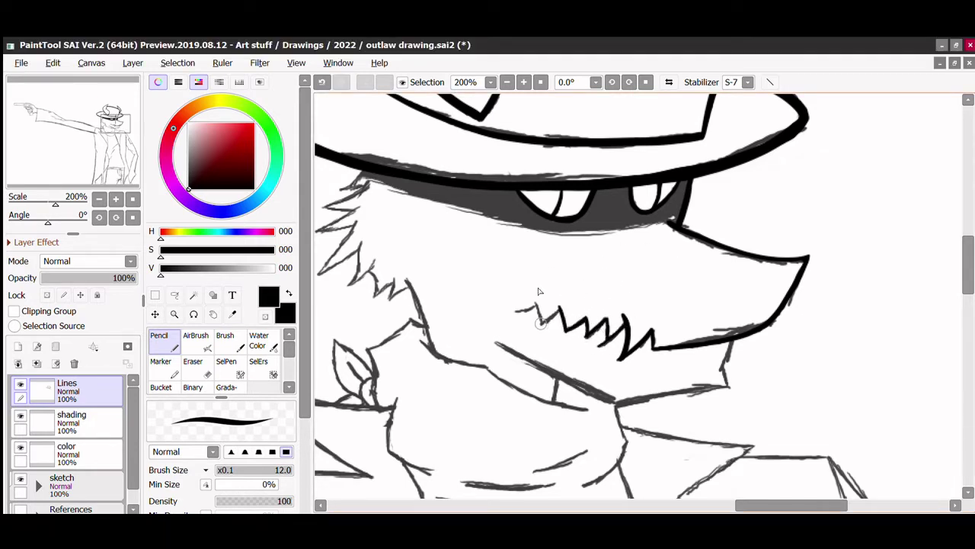
click(20, 478)
key(e)
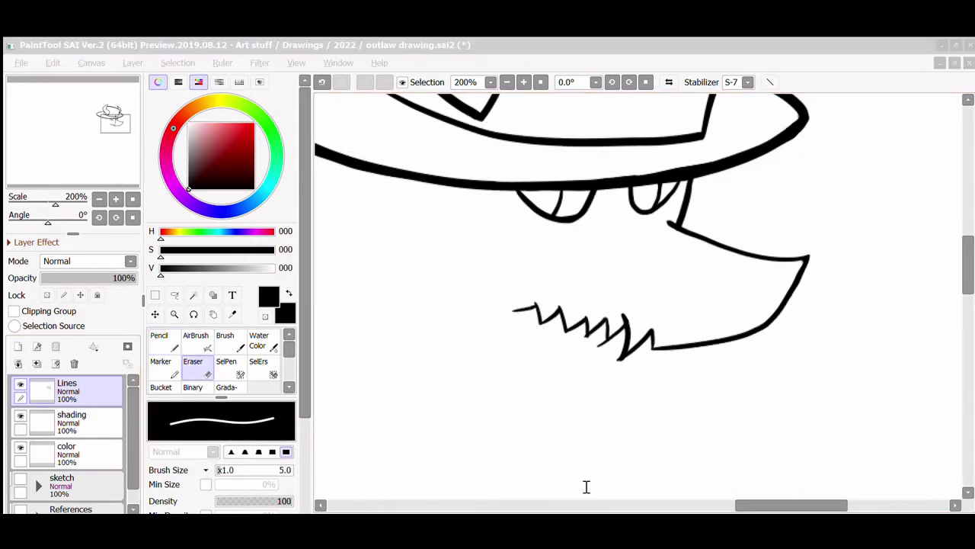
click(649, 511)
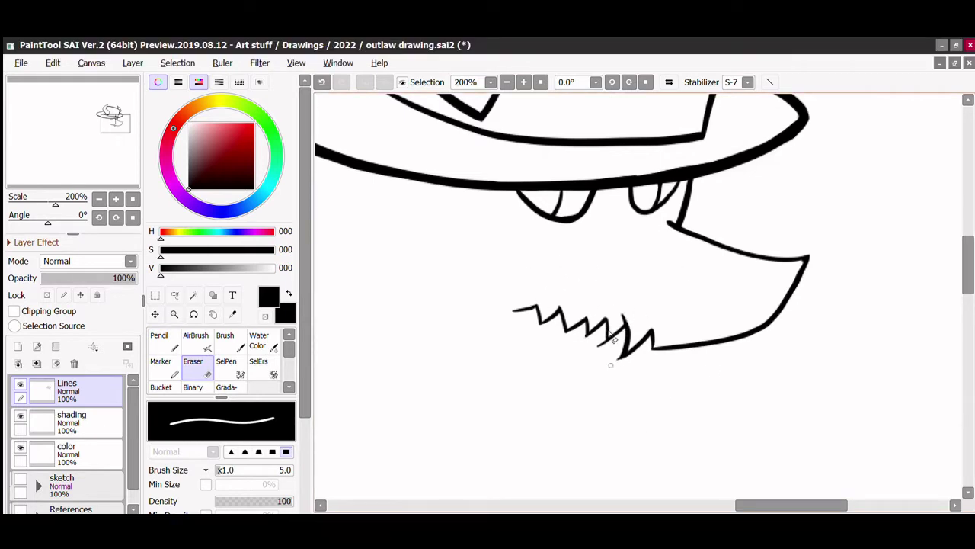
drag(613, 335, 625, 317)
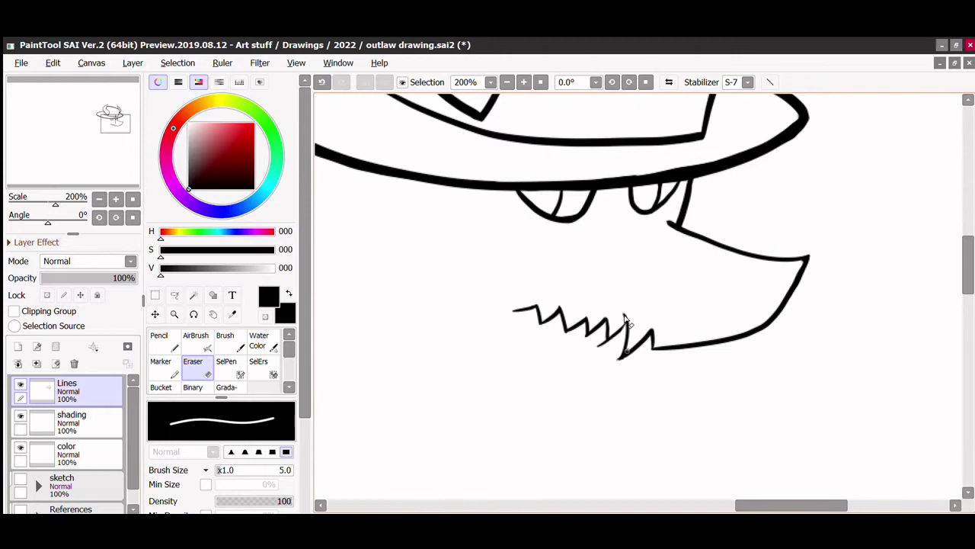
key(n)
drag(625, 324, 627, 358)
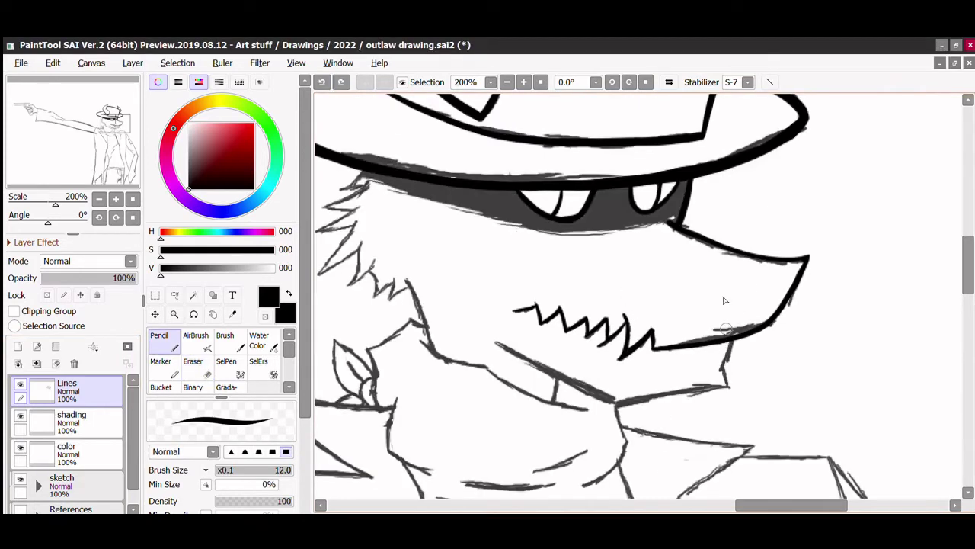
Step: Ink the lower jaw from the mouth line down around the chin, and the thick diagonal line running back along its underside
drag(720, 339, 606, 404)
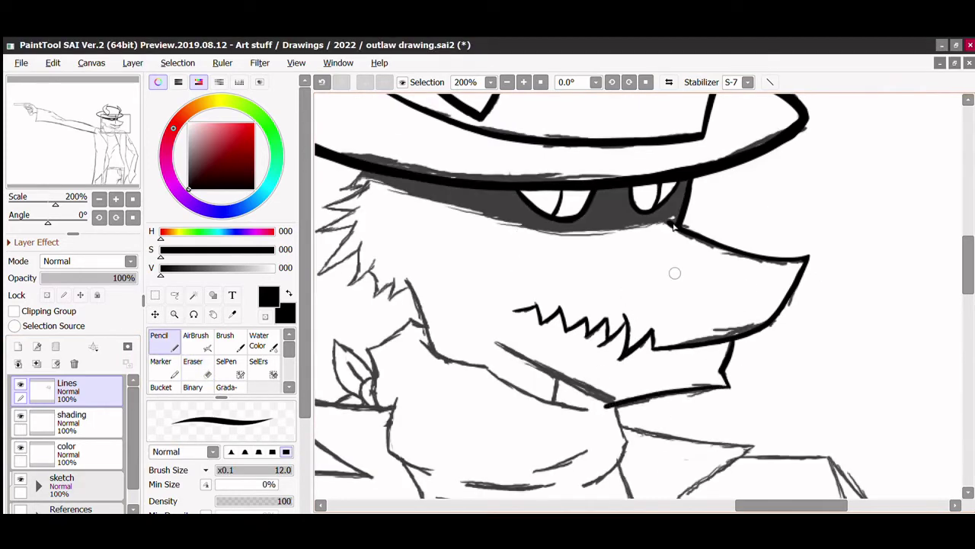
drag(494, 342, 606, 404)
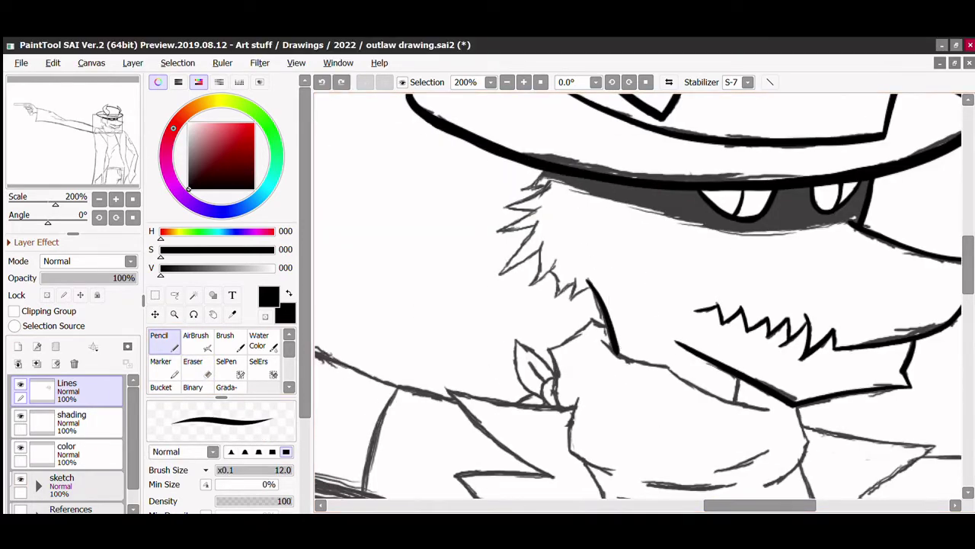
Step: Ink the spiky fur tufts at the back of the face, from the hat brim down to the neck line, and check them without the sketch
mouse_move(548, 164)
mouse_down()
mouse_move(503, 207)
mouse_move(499, 275)
mouse_up()
key(ctrl+z)
key(ctrl+z)
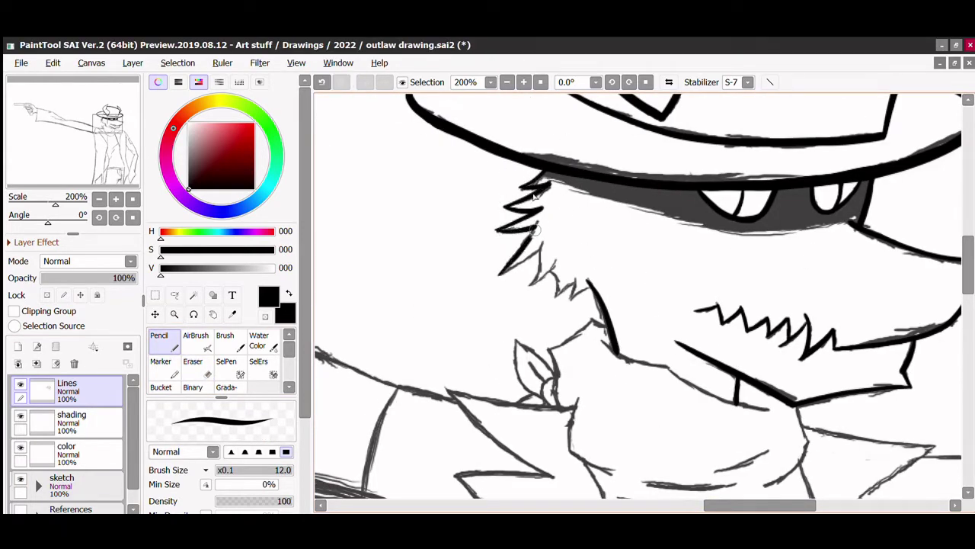
mouse_move(549, 238)
mouse_down()
mouse_move(506, 284)
mouse_move(573, 284)
mouse_move(591, 302)
mouse_up()
key(ctrl+z)
key(ctrl+y)
key(e)
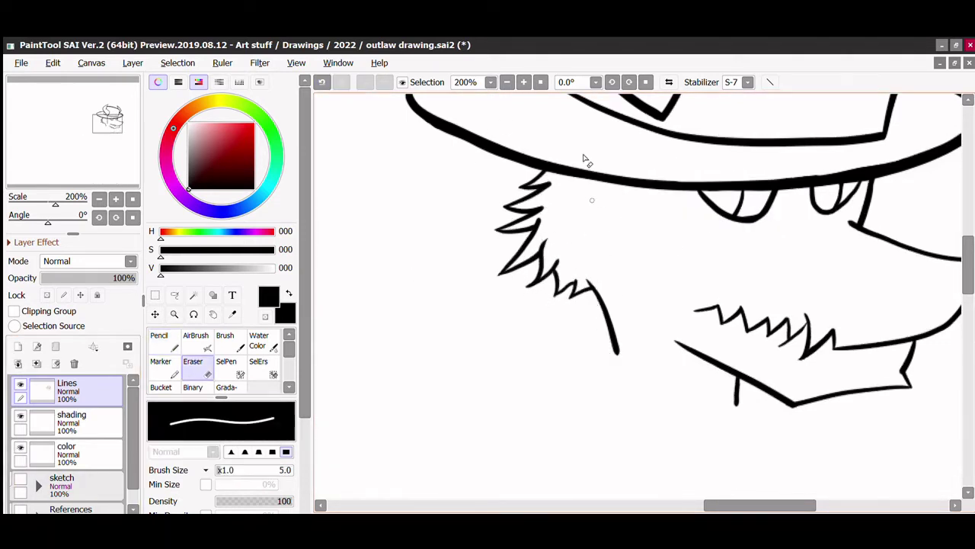
key(n)
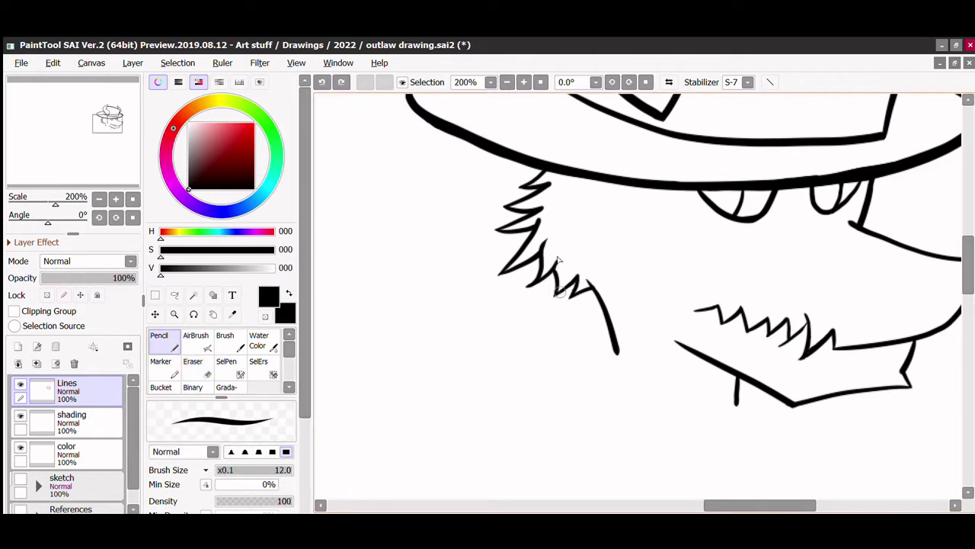
key(e)
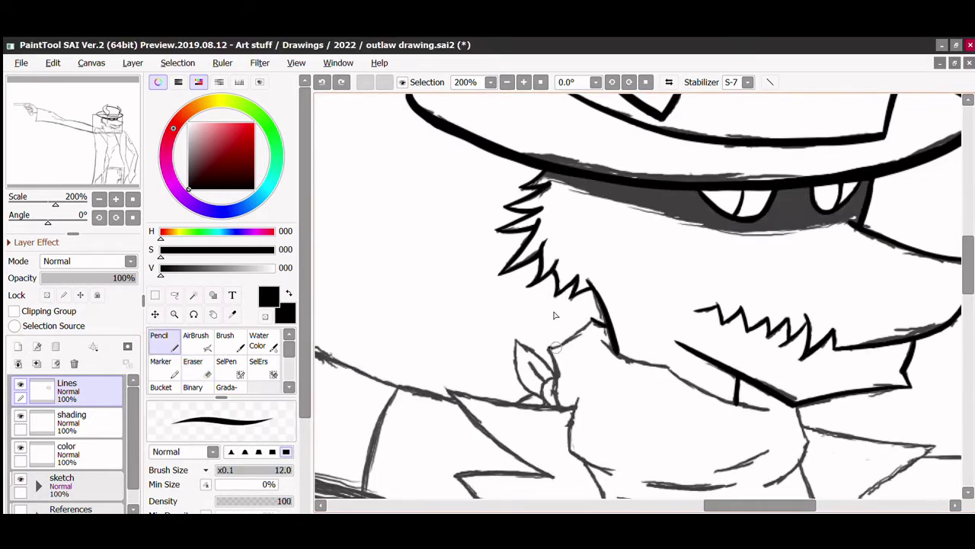
Step: Ink the bandana's upper back edge below the cheek fur and the first edge of its leaf-shaped knot
drag(549, 347, 593, 320)
drag(546, 350, 557, 412)
key(ctrl+z)
drag(516, 340, 553, 376)
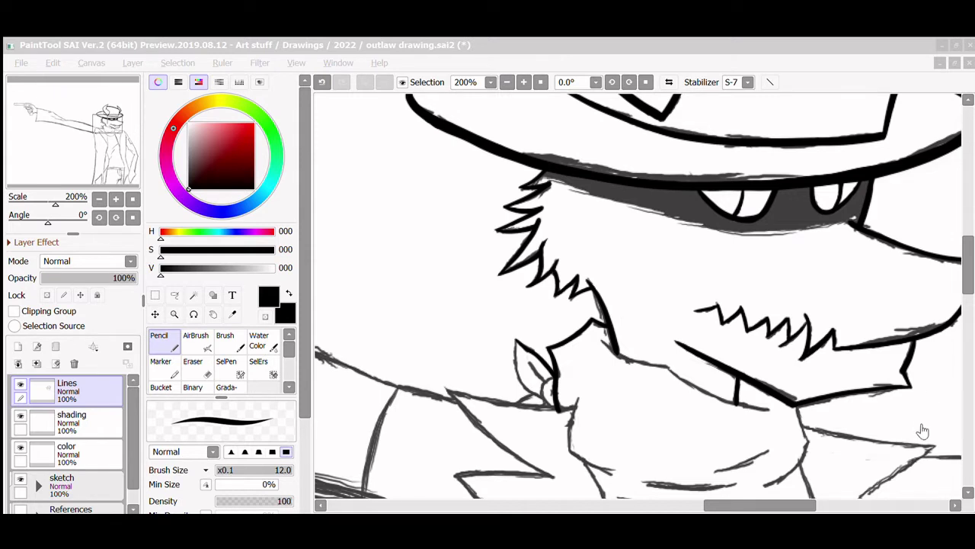
Step: Pick a dark red (hue 0, saturation 100, value 80) and trace the larger eye's pupil line with it
click(254, 136)
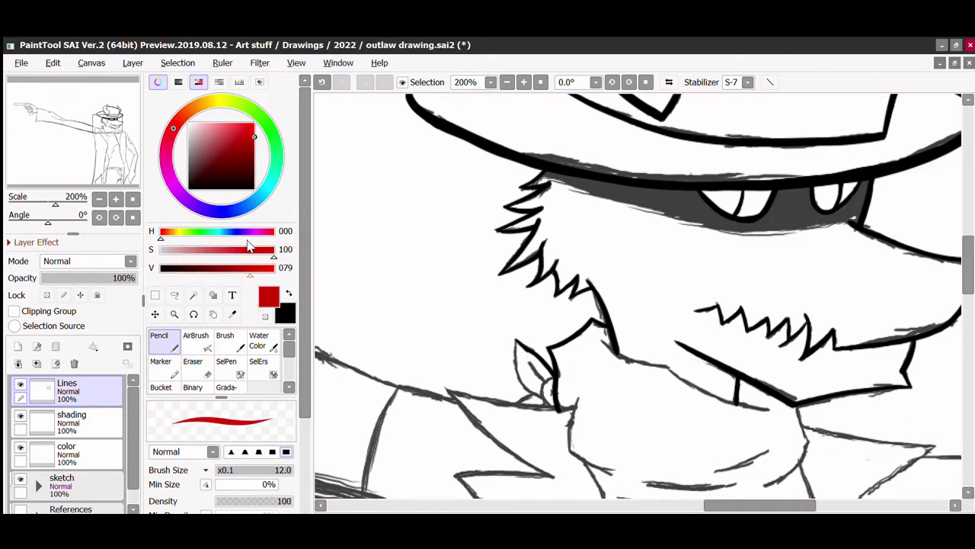
key(Page_Up)
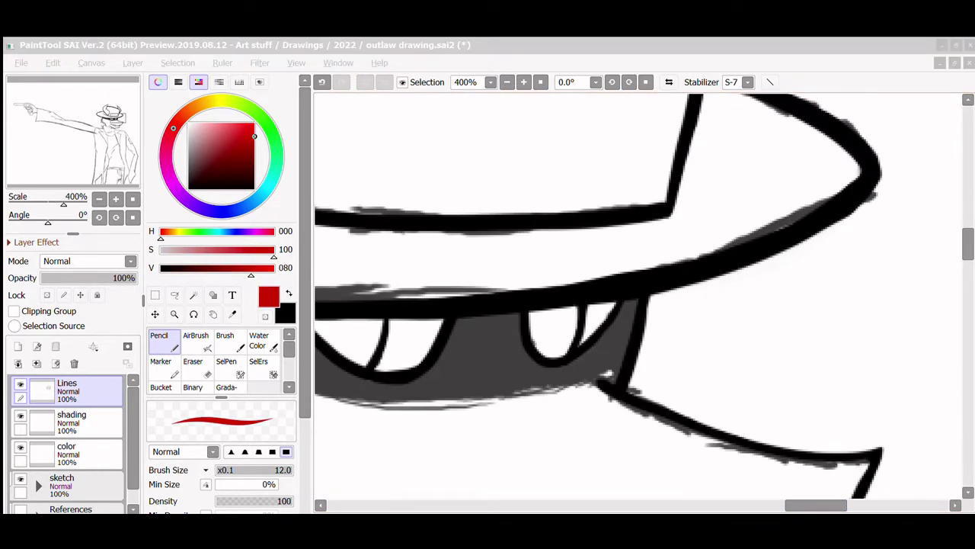
drag(457, 229, 663, 229)
mouse_move(577, 367)
mouse_down()
mouse_move(590, 346)
mouse_move(593, 317)
mouse_up()
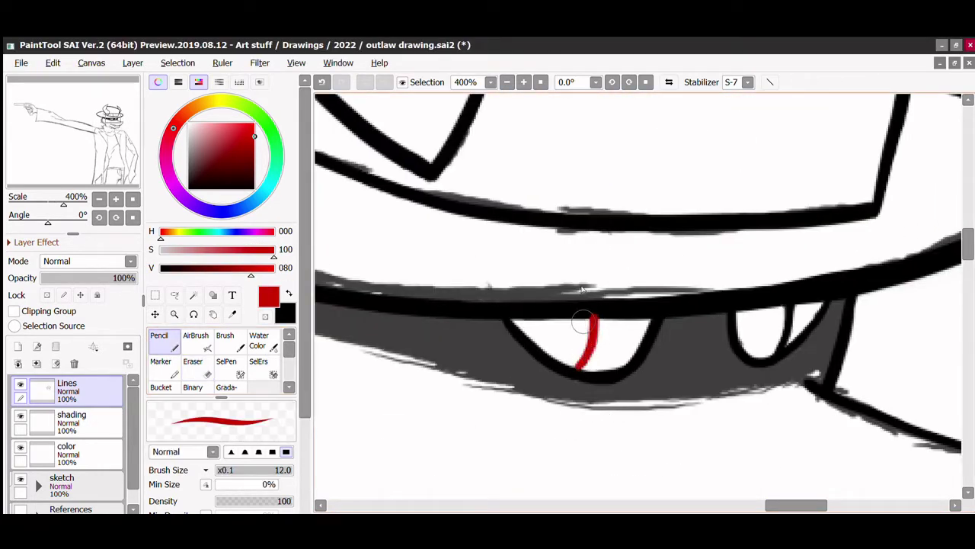
mouse_move(564, 364)
mouse_down()
mouse_move(578, 320)
mouse_move(632, 327)
mouse_move(579, 346)
mouse_up()
Step: Erase the larger eye's black opening and its pupil line under the brim
key(Page_Down)
key(Page_Up)
key(e)
drag(591, 314, 544, 333)
key(n)
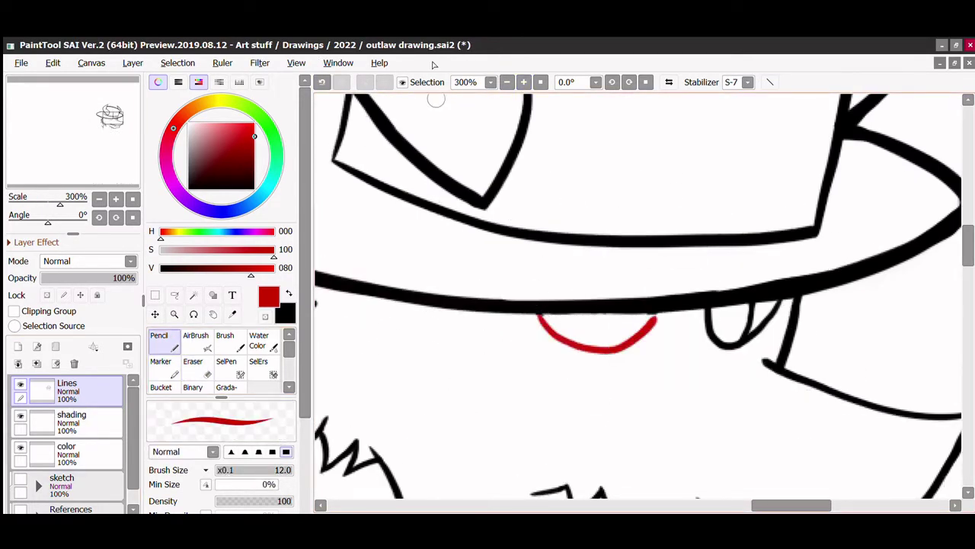
Step: Redraw the larger eye as a dark red half-round outline hanging from the brim, retrying its curve and resampling the red
key(ctrl+z)
mouse_move(540, 318)
mouse_down()
mouse_move(592, 374)
mouse_move(540, 324)
mouse_move(655, 312)
mouse_up()
key(ctrl+z)
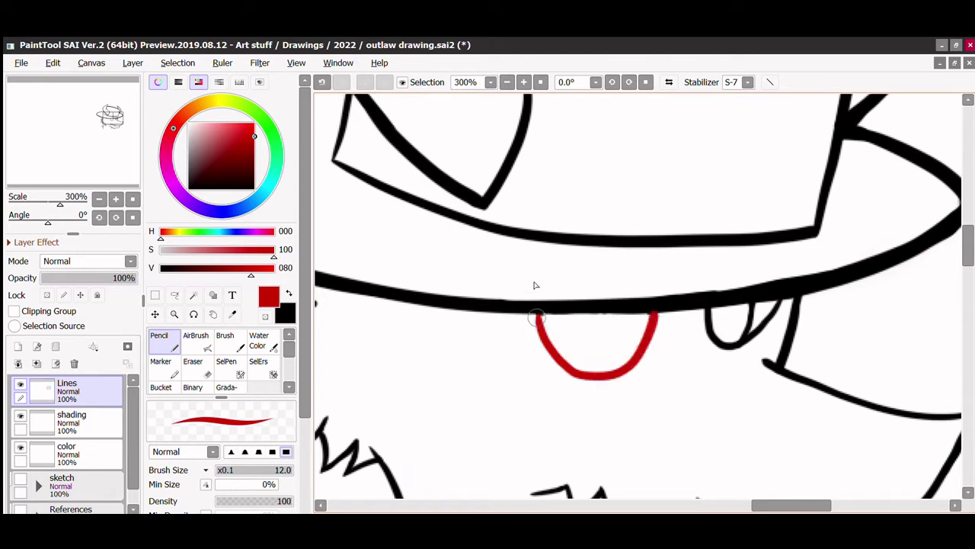
key(Page_Down)
key(Page_Down)
key(Page_Down)
key(Page_Down)
key(Page_Down)
click(65, 482)
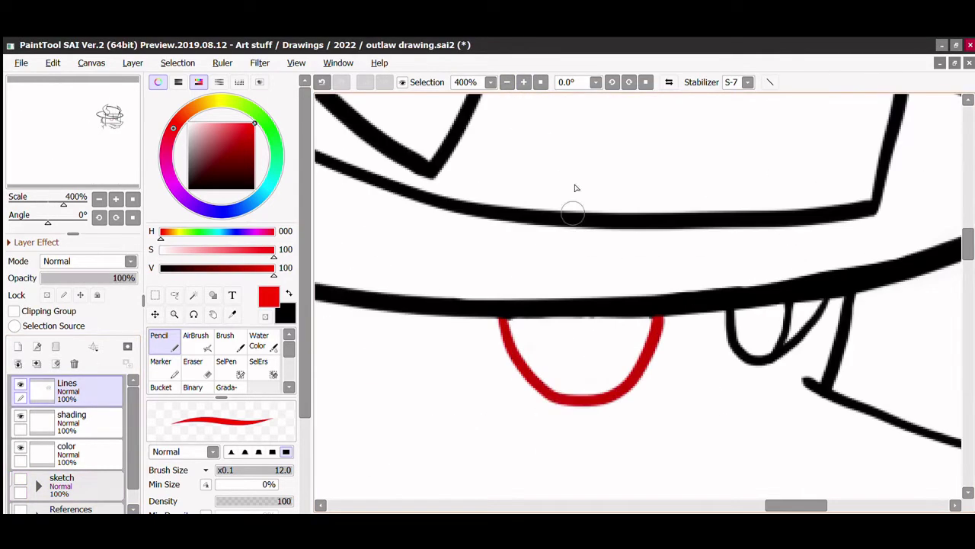
alt+click(575, 398)
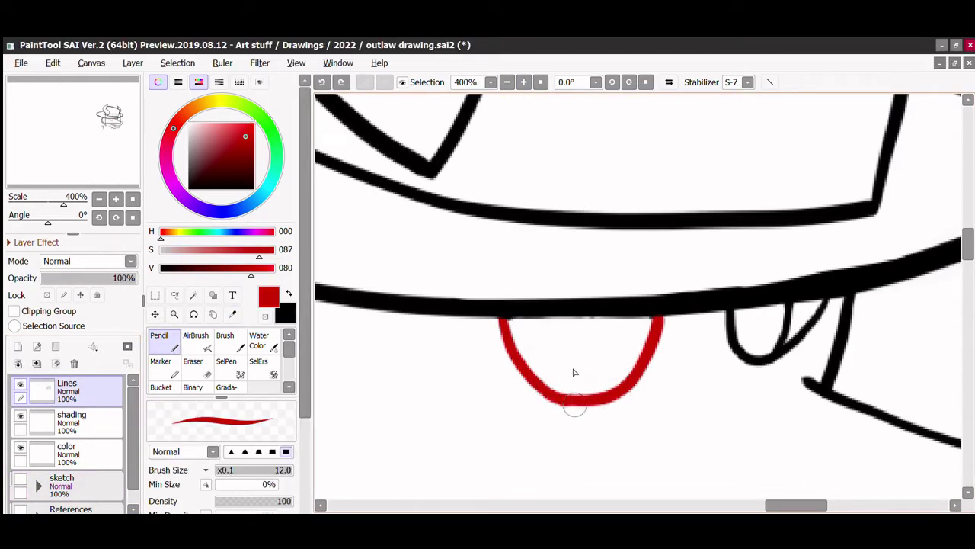
Step: Draw a smaller, thinner dark red arc inside the red eye, parallel to its outline
mouse_move(520, 320)
mouse_down()
mouse_move(573, 381)
mouse_move(640, 320)
mouse_up()
key(ctrl+z)
key(ctrl+z)
drag(563, 371, 640, 320)
alt+click(522, 320)
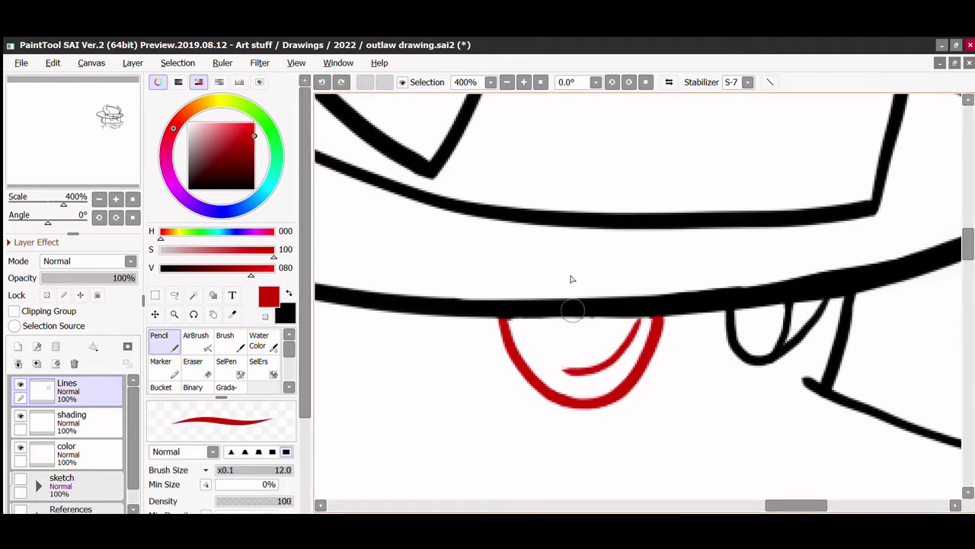
drag(522, 320, 570, 372)
key(e)
key(n)
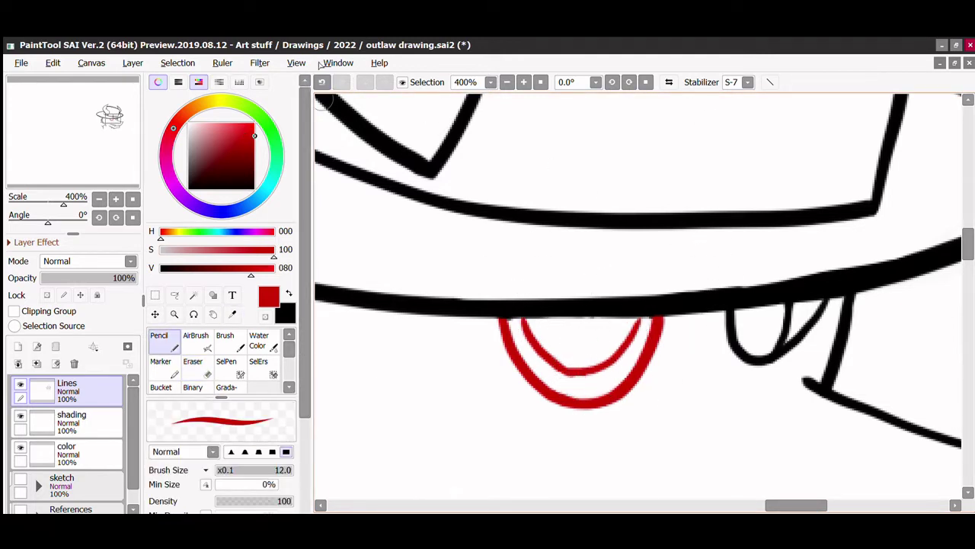
Step: Add a vertical and a horizontal crosshair line across the red eye to turn it into a target
drag(585, 429, 580, 359)
drag(693, 326, 452, 329)
Step: On the color layer, outline the mask below the eyes in black at brush size 8 and paint around the smaller eye
scroll(636, 305, down, 2)
click(67, 450)
key(bracketleft)
key(bracketleft)
key(bracketleft)
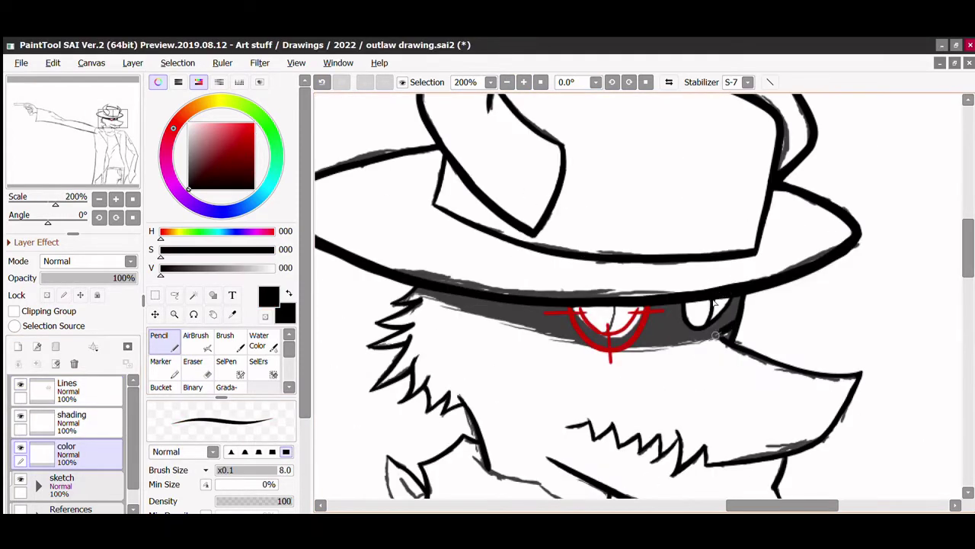
drag(630, 362, 621, 366)
key(ctrl+z)
key(ctrl+z)
mouse_move(732, 336)
mouse_down()
mouse_move(579, 369)
mouse_move(523, 315)
mouse_move(417, 259)
mouse_up()
mouse_move(417, 288)
mouse_down()
mouse_move(538, 304)
mouse_move(716, 290)
mouse_move(736, 323)
mouse_up()
drag(686, 304, 716, 337)
drag(736, 293, 738, 320)
Step: Fill the outlined mask with black around the red eye using the Bucket, and return to the Pencil
click(161, 387)
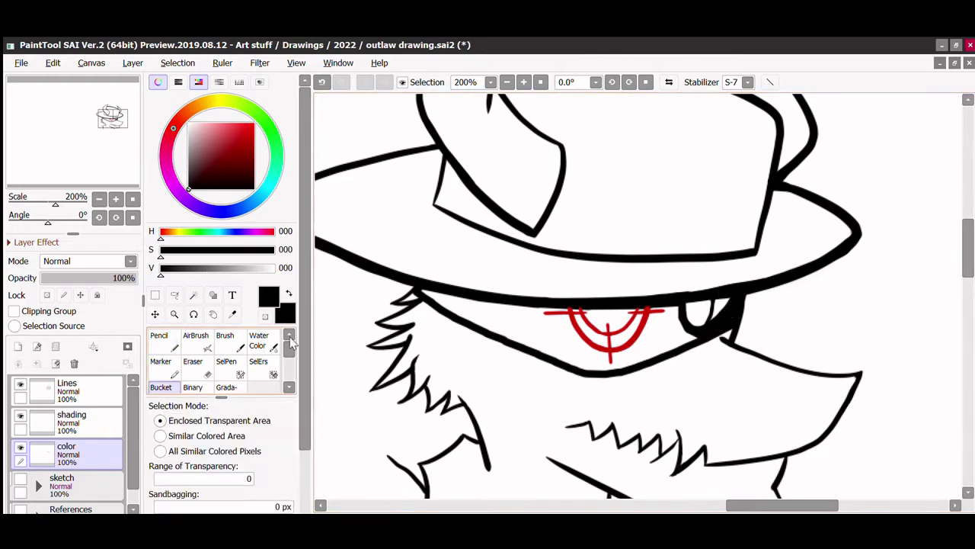
click(549, 335)
click(160, 335)
key(ctrl+minus)
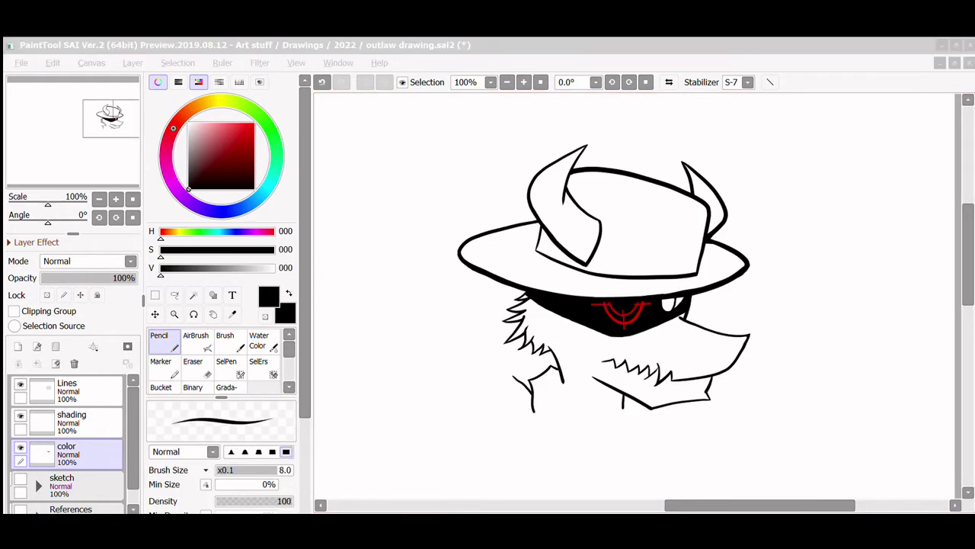
Step: On the Lines layer, ink the bandana's top edge under the jaw over the sketch, and hide the sketch to check it
click(20, 478)
click(69, 389)
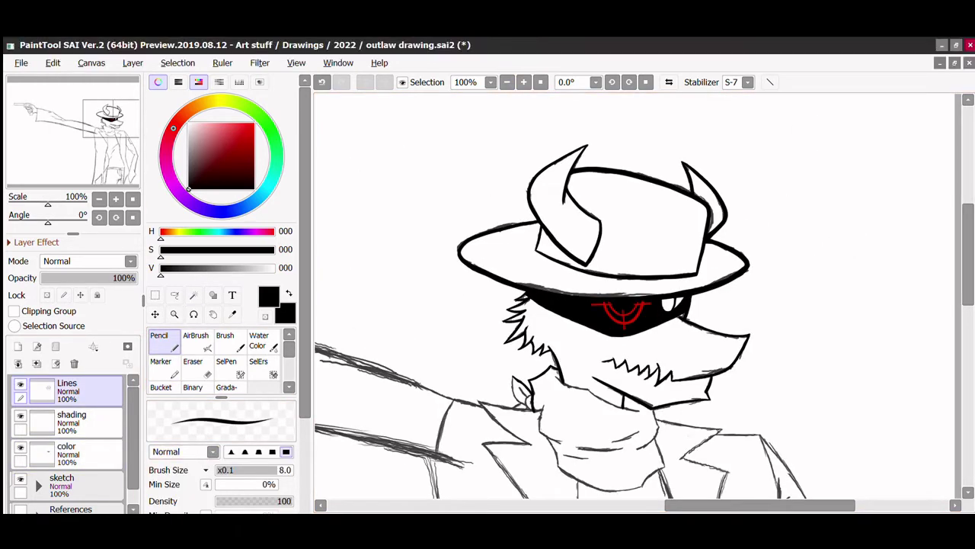
key(ctrl+plus)
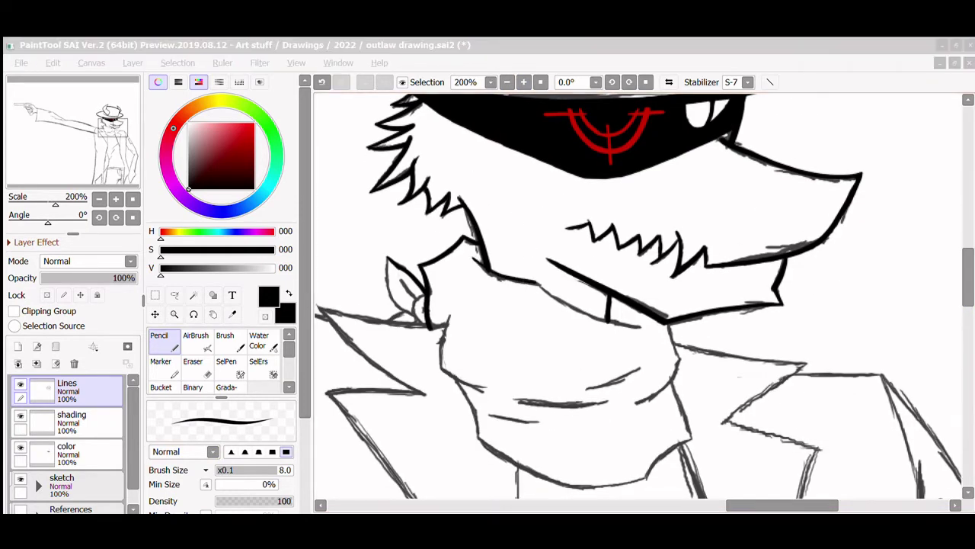
drag(489, 270, 642, 326)
click(20, 478)
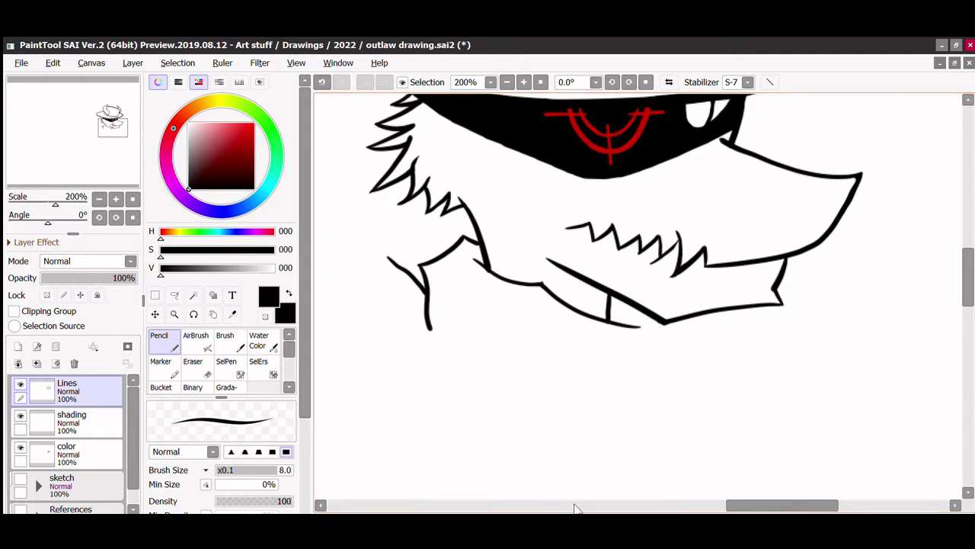
Step: Ink the bandana's knot behind the neck, with its small rounded loop and the crease inside the leaf-shaped end
scroll(713, 188, up, 1)
scroll(566, 292, left, 5)
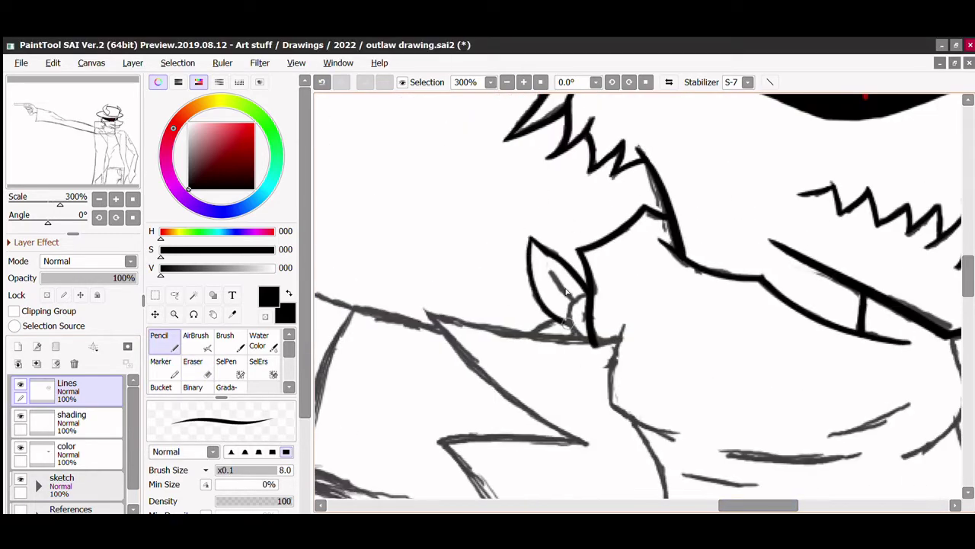
drag(568, 296, 586, 345)
key(ctrl+z)
drag(566, 312, 588, 340)
drag(548, 269, 571, 303)
Step: Ink the bandana's back side below the knot and the short fold curving inward from its corner
scroll(566, 292, down, 3)
scroll(566, 292, right, 3)
key(bracketright)
key(bracketright)
mouse_move(512, 203)
mouse_down()
mouse_move(500, 289)
mouse_move(568, 313)
mouse_up()
key(bracketleft)
key(bracketleft)
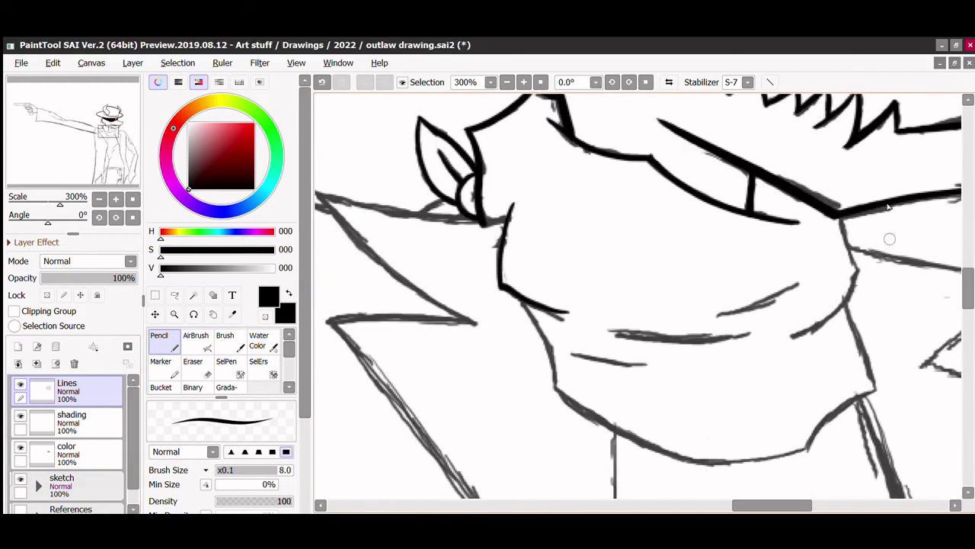
Step: Ink the bandana's front side below the chin and the curved fold sweeping inward from it, and check their junction without the sketch
scroll(888, 206, right, 5)
drag(640, 217, 660, 267)
drag(660, 266, 587, 337)
key(ctrl+z)
key(e)
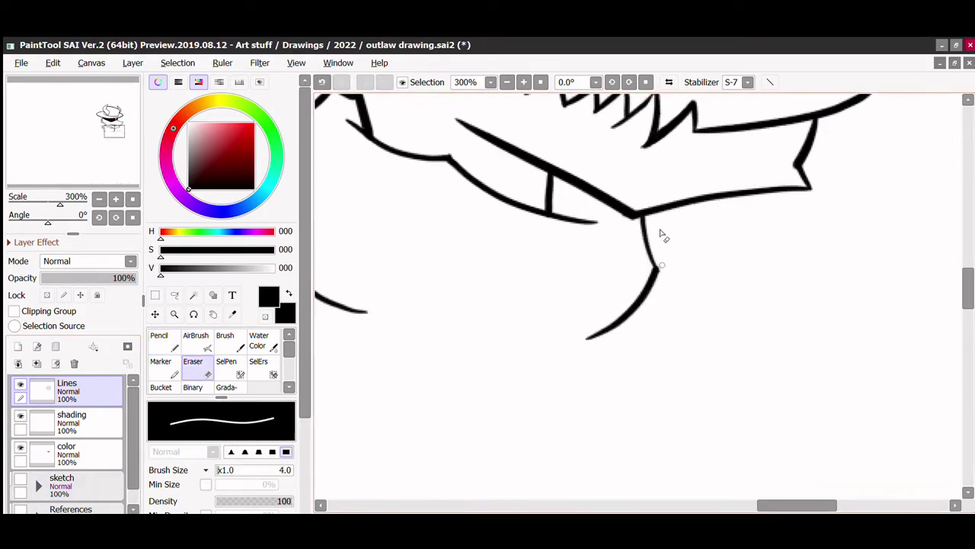
Step: Ink the bandana's lower sides and its bottom edge at brush size 9, redoing the bottom curve as one continuous line
key(n)
key(bracketright)
scroll(662, 240, left, 3)
scroll(661, 240, down, 2)
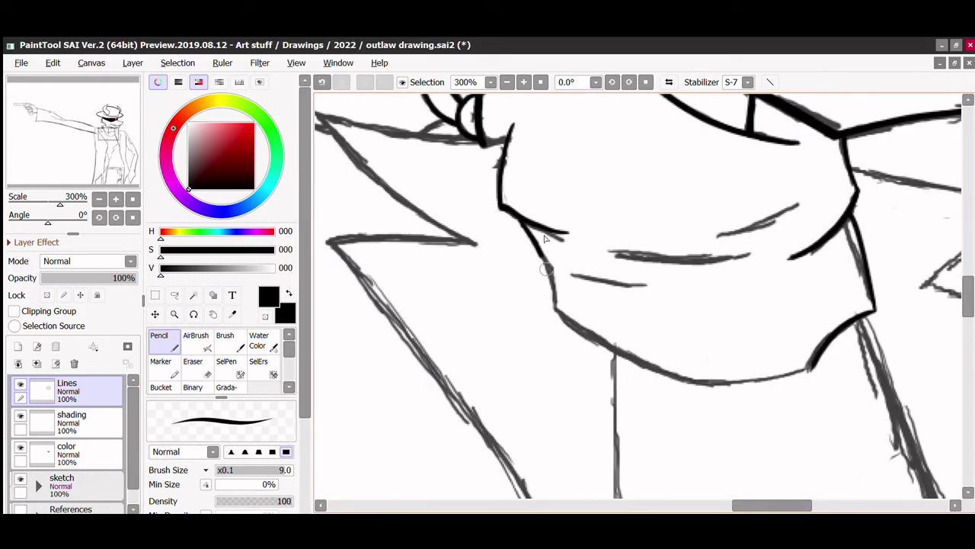
drag(812, 370, 656, 379)
key(ctrl+z)
key(ctrl+z)
key(ctrl+y)
key(ctrl+y)
key(ctrl+z)
key(ctrl+z)
key(ctrl+z)
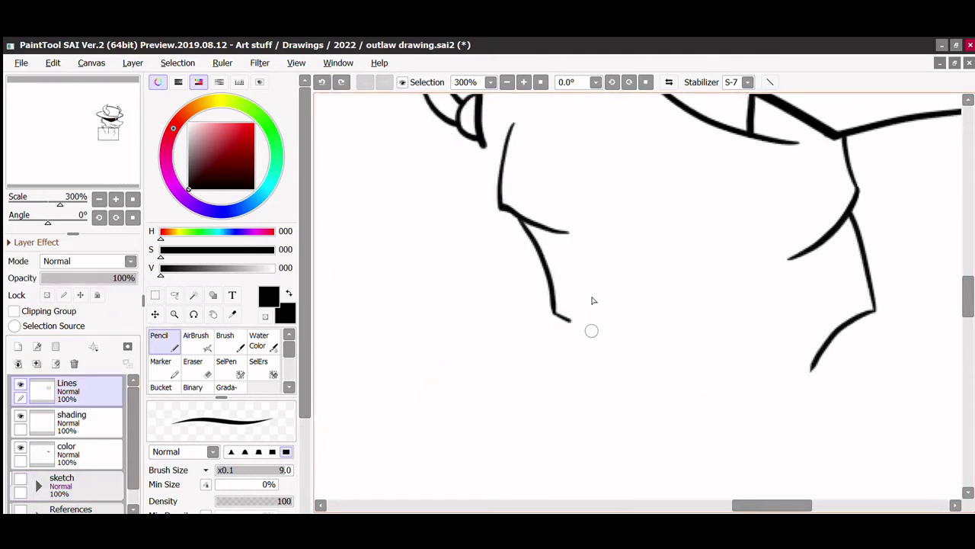
drag(554, 312, 813, 369)
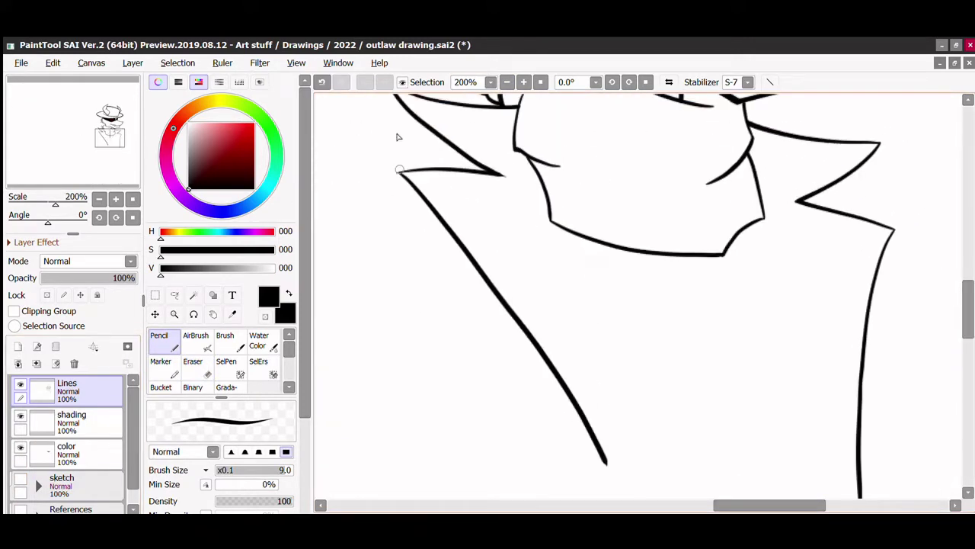
key(e)
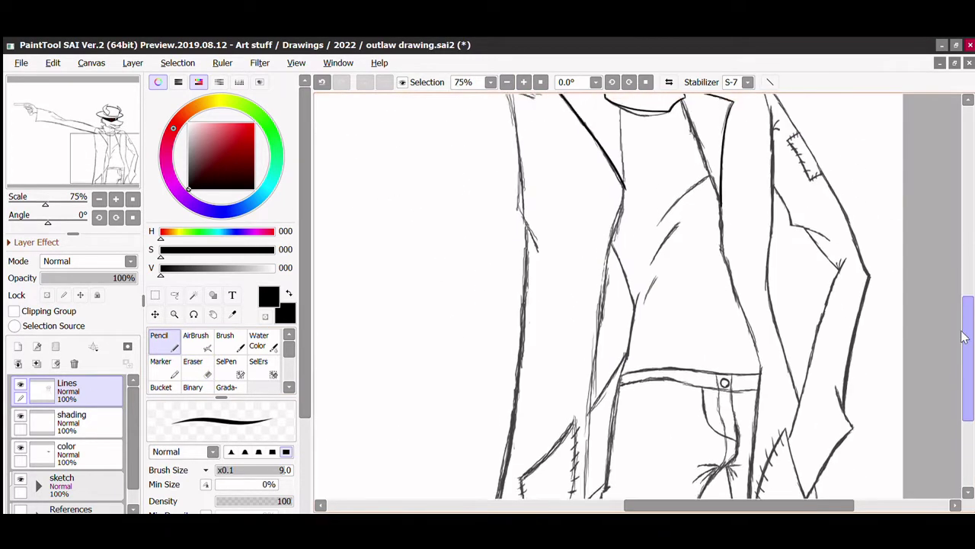
Step: Ink the shirt's sides and folds, the waistband, the coat's front edges and the lowered sleeve's outline and folds over the sketch
click(523, 82)
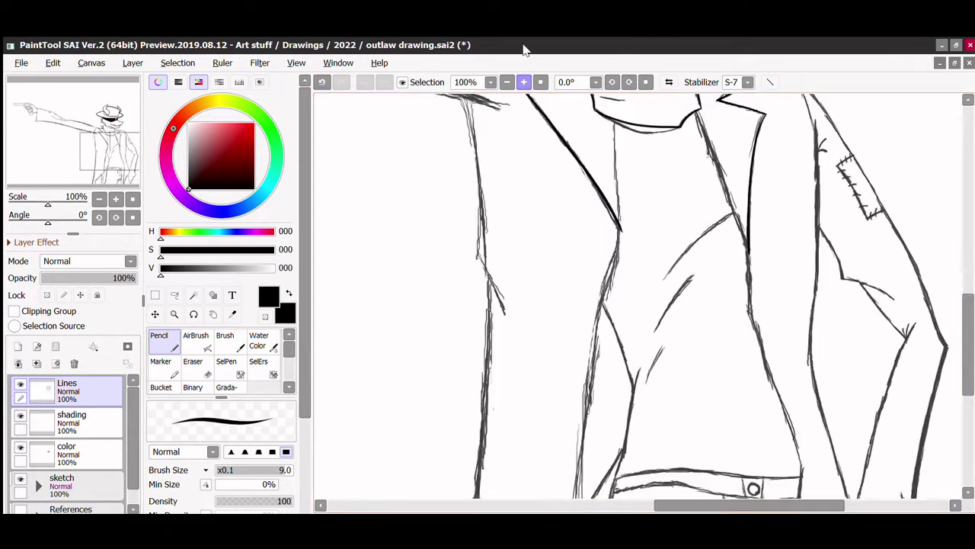
key(ctrl+plus)
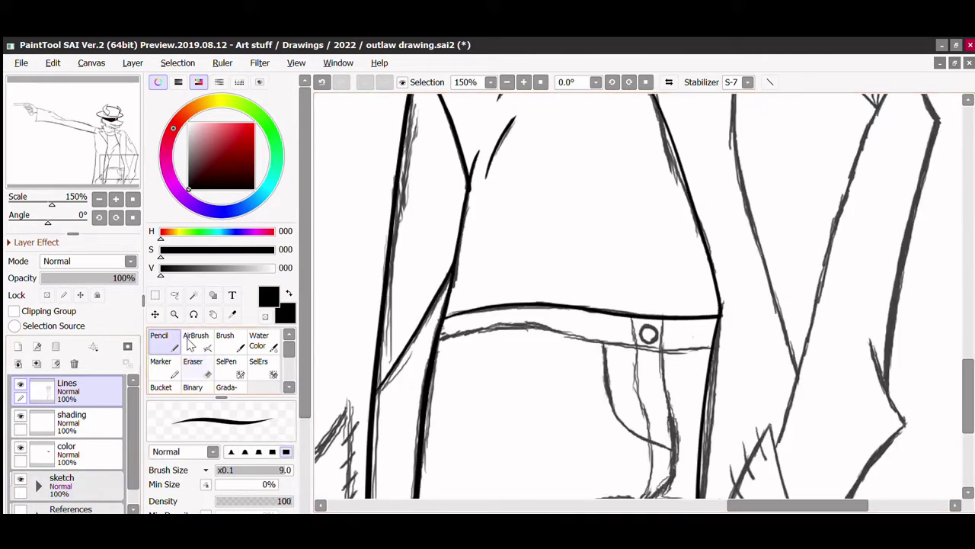
key(ctrl+z)
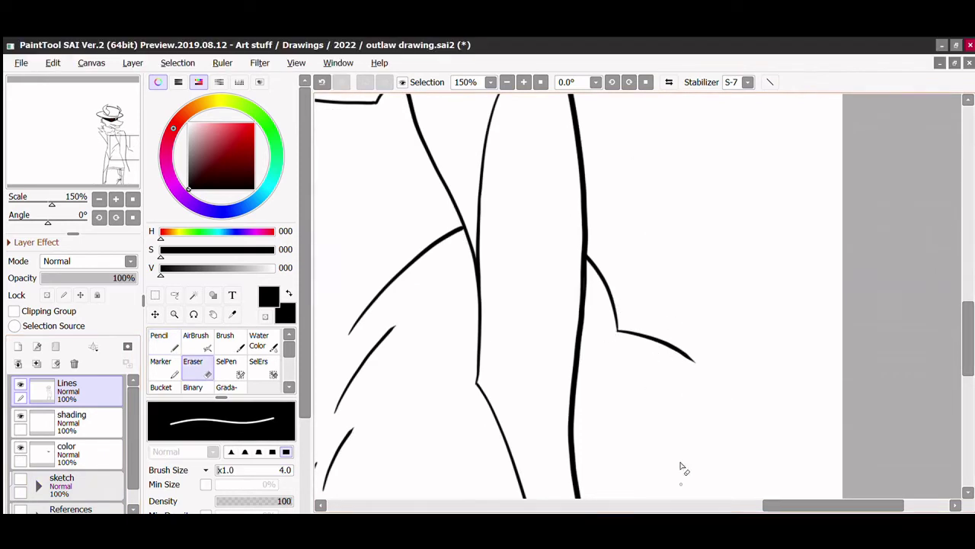
key(ctrl+s)
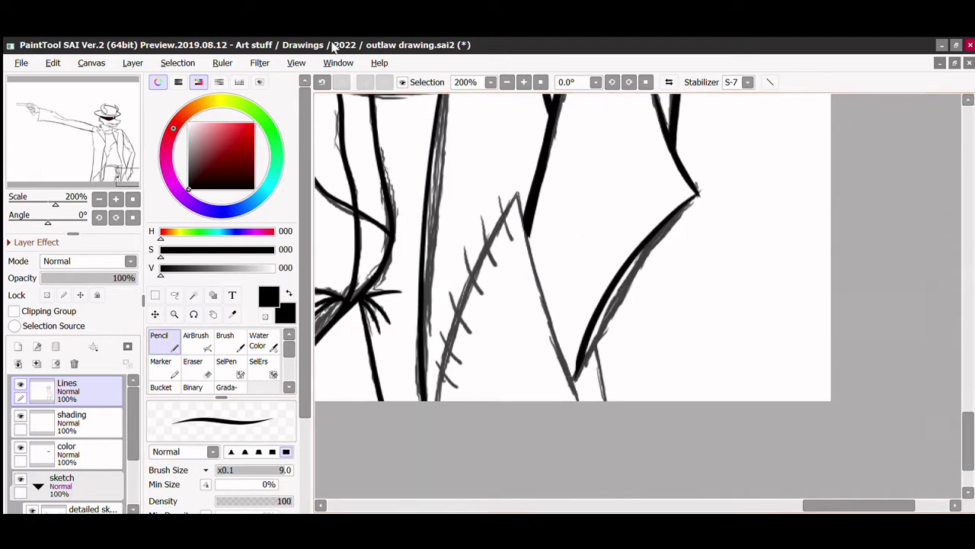
Step: Redo the lowered sleeve's bottom edge along the sketch, and ink the cuff edge and the stitched coat edge beside it
click(321, 82)
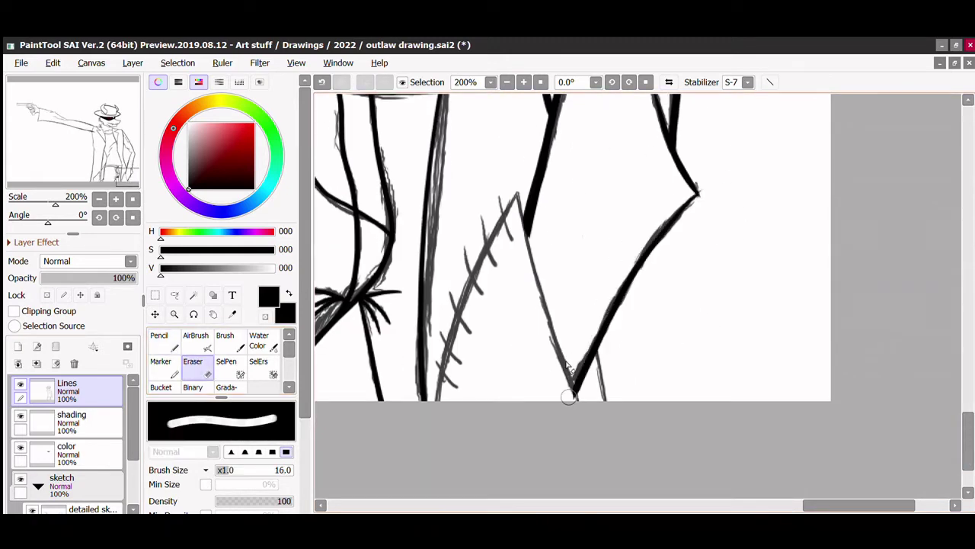
key(n)
drag(516, 192, 577, 392)
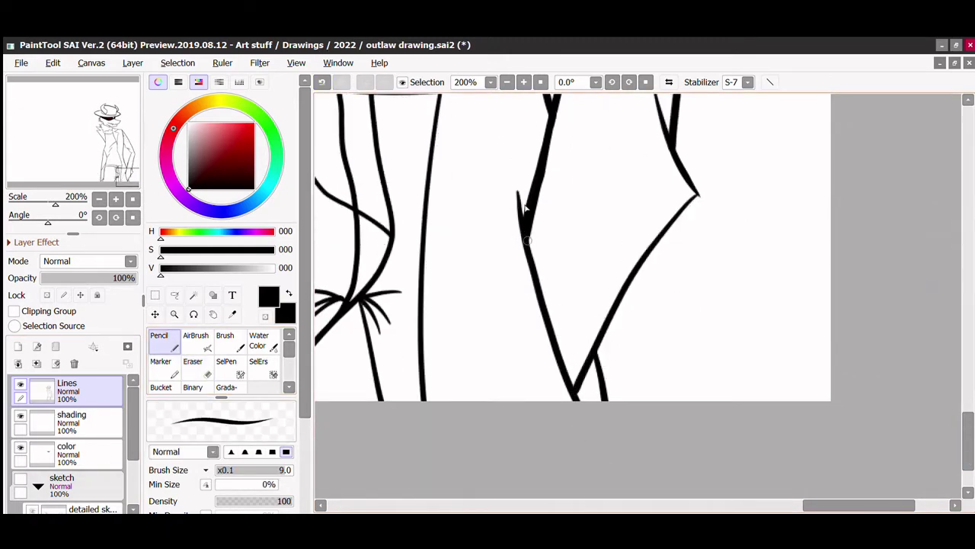
click(20, 477)
drag(519, 192, 436, 398)
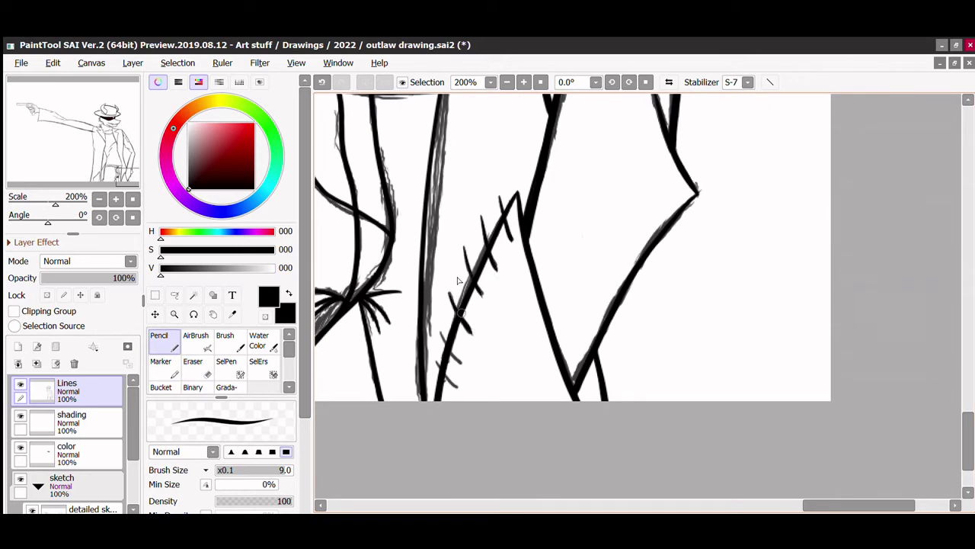
Step: Ink the pointed patch near the hem on the coat's raised-arm side, with short stitches along both its sides
scroll(456, 471, down, 4)
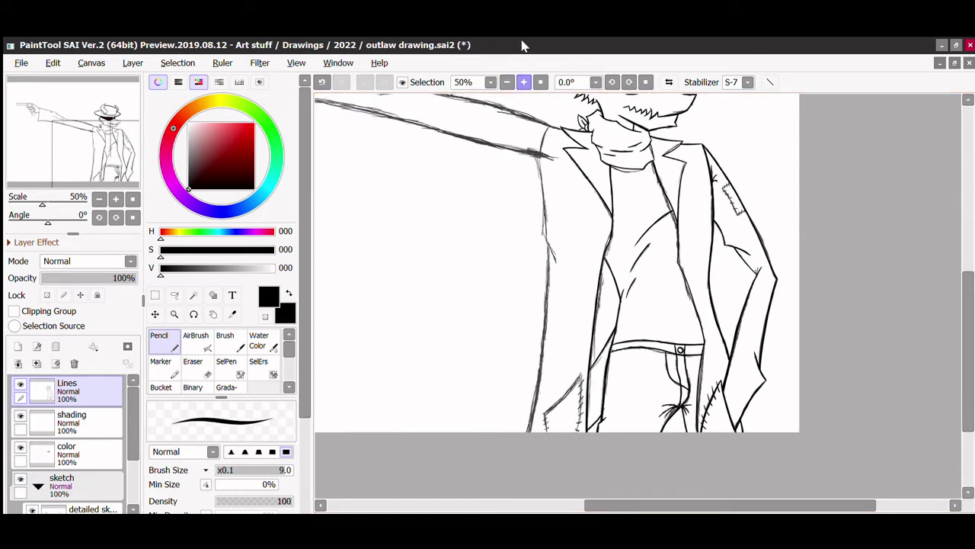
scroll(753, 485, up, 3)
mouse_move(664, 252)
mouse_down()
mouse_move(554, 375)
mouse_move(660, 427)
mouse_up()
drag(558, 376, 561, 386)
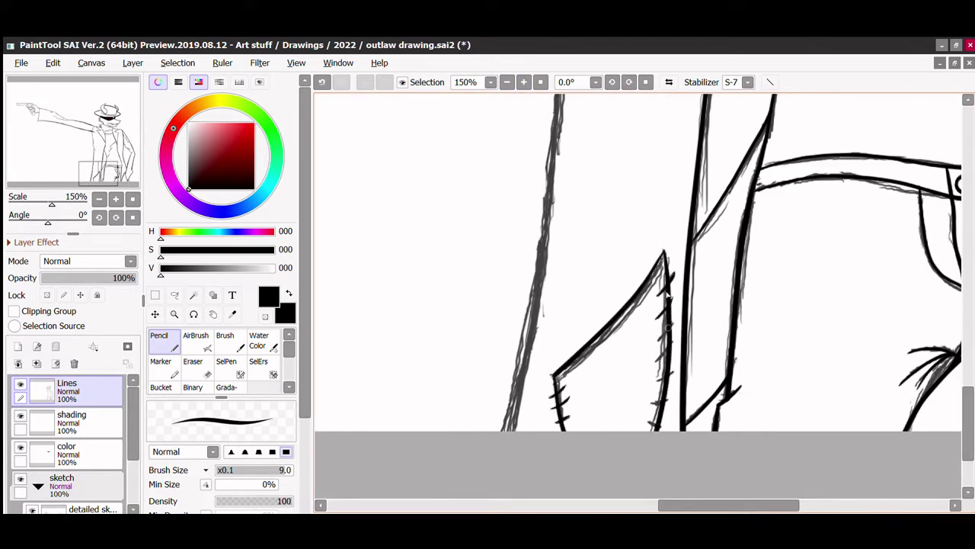
drag(660, 394, 652, 403)
Step: Ink the coat's outer side from the raised arm's armpit to the hem with its short fold, comparing versions of the lower line
scroll(941, 312, down, 2)
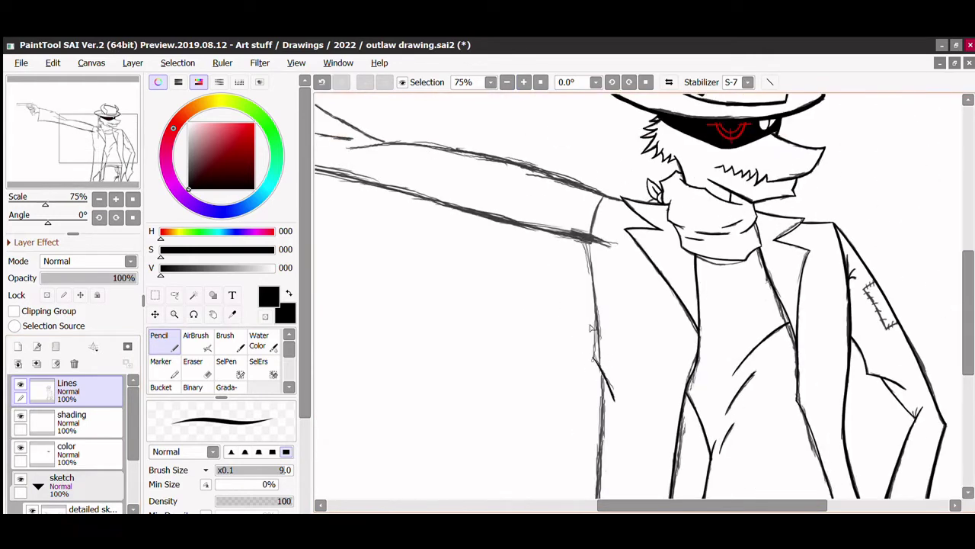
scroll(483, 159, up, 3)
scroll(481, 142, down, 3)
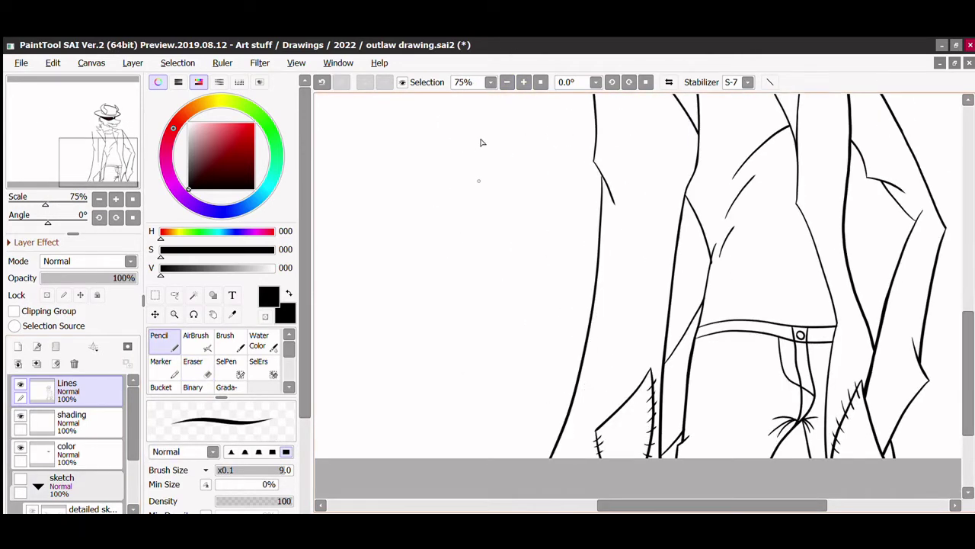
scroll(480, 142, down, 3)
scroll(480, 143, up, 3)
key(ctrl+z)
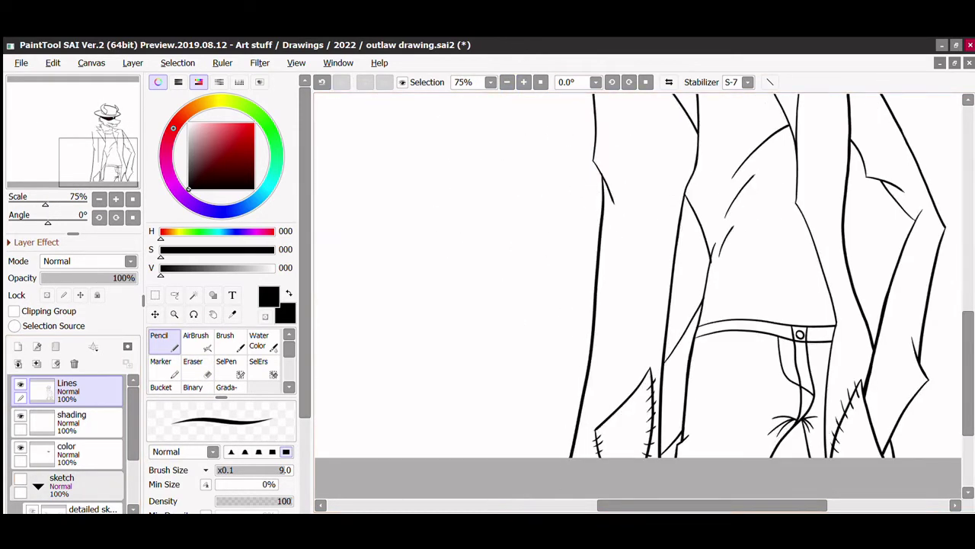
key(ctrl+y)
key(ctrl+z)
scroll(531, 338, up, 3)
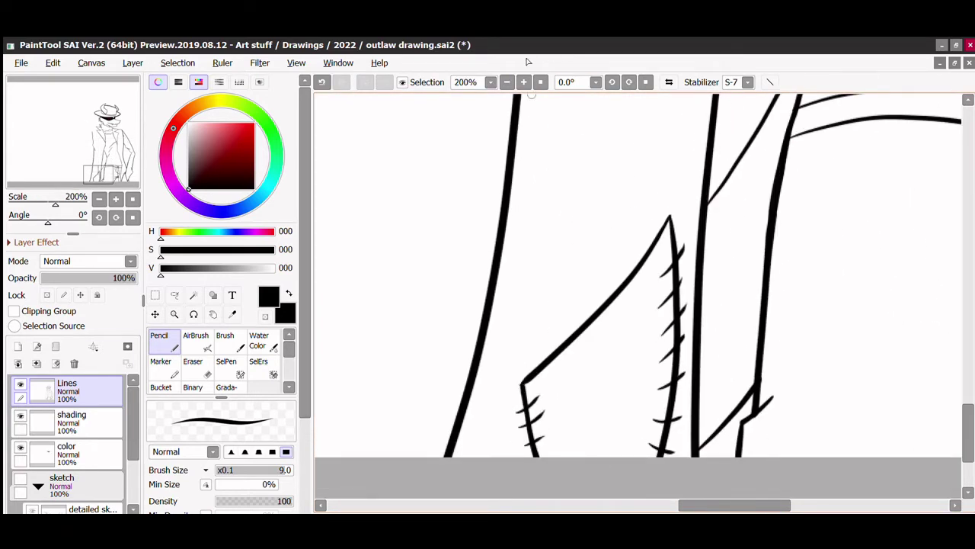
key(ctrl+y)
Step: Ink the raised arm's upper contour from the collar towards the elbow and clean it up with the eraser at size 16
scroll(534, 267, down, 3)
scroll(645, 293, up, 2)
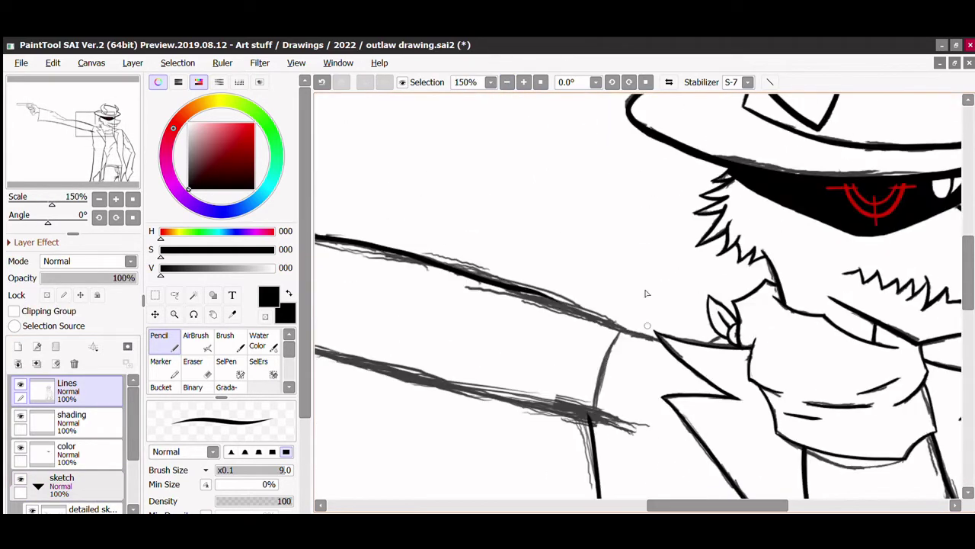
key(ctrl+y)
key(e)
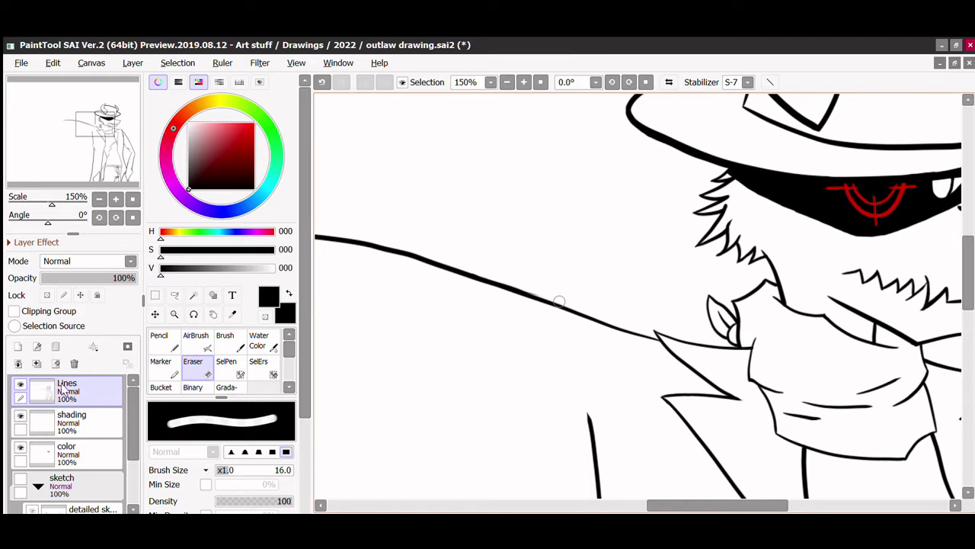
scroll(663, 381, down, 3)
Step: Ink the raised arm's lower contour from the armpit to the cuff corner and erase the overlap where its strokes join
key(n)
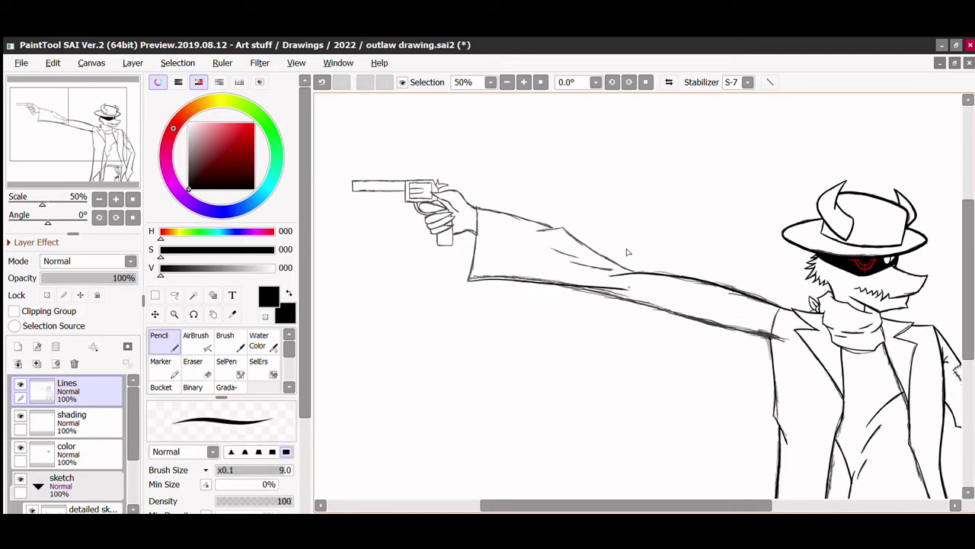
drag(569, 285, 714, 324)
scroll(653, 246, up, 2)
key(e)
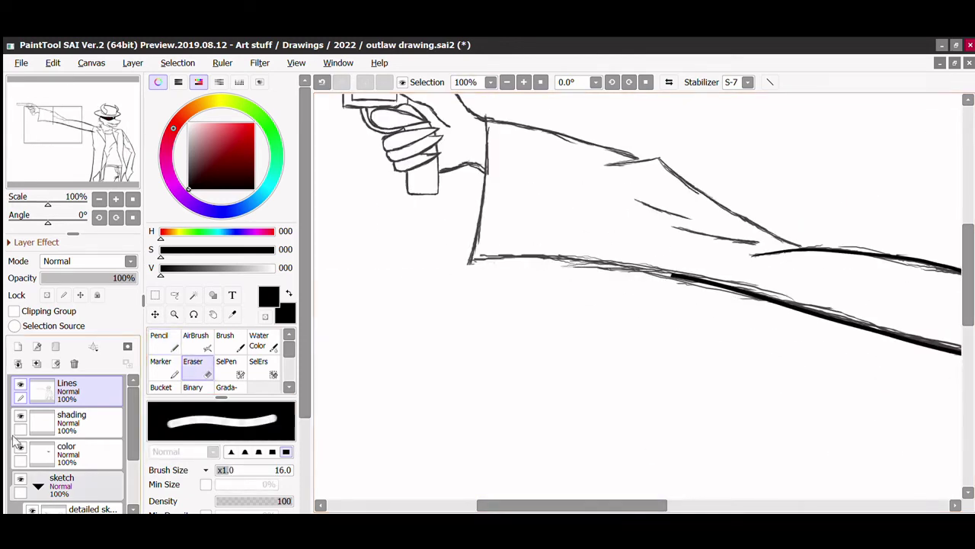
click(20, 478)
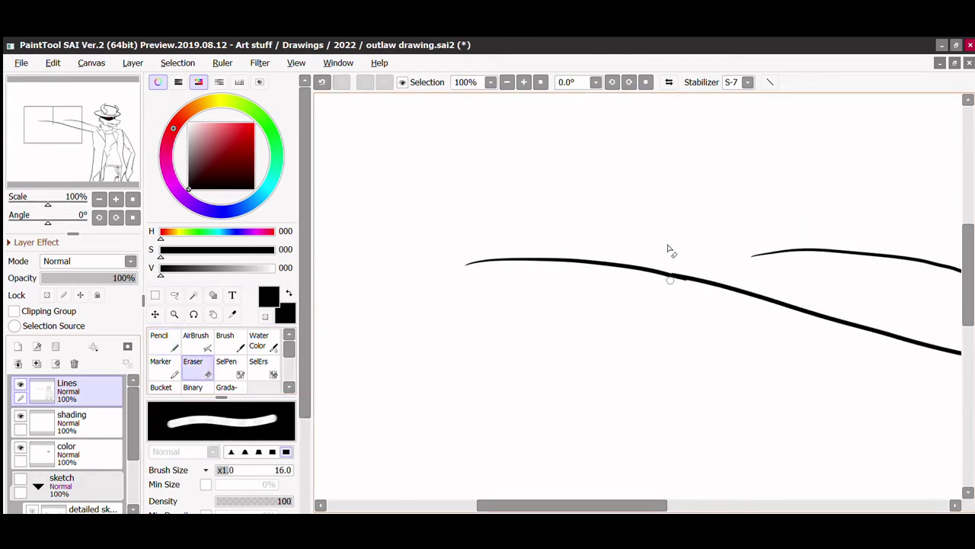
drag(686, 283, 667, 280)
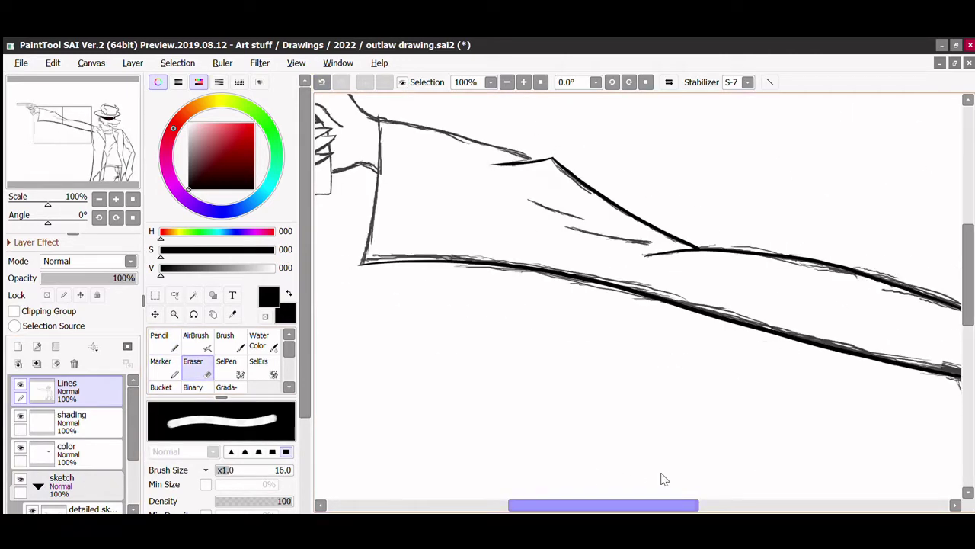
Step: Ink the raised sleeve's upper forearm edge, its two inner folds and the cuff opening
key(ctrl+z)
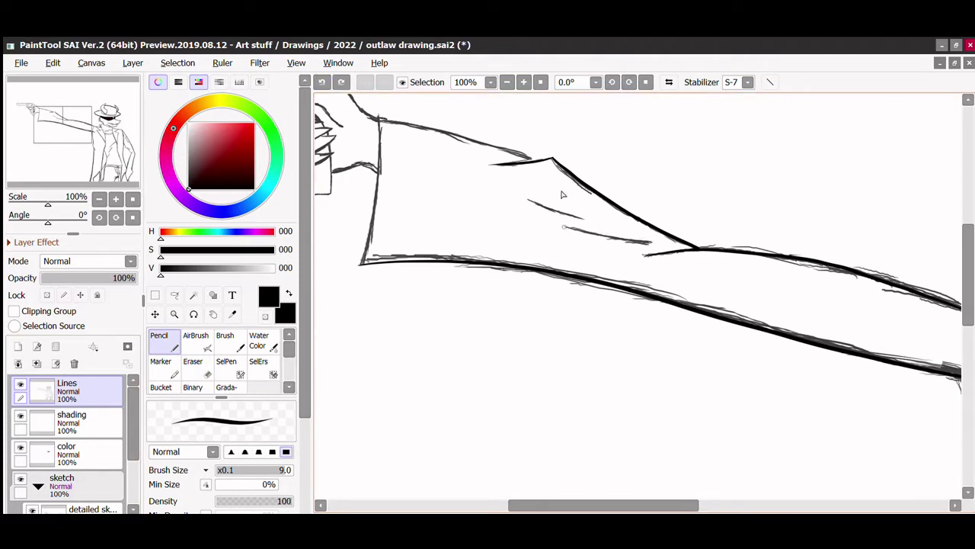
key(ctrl+z)
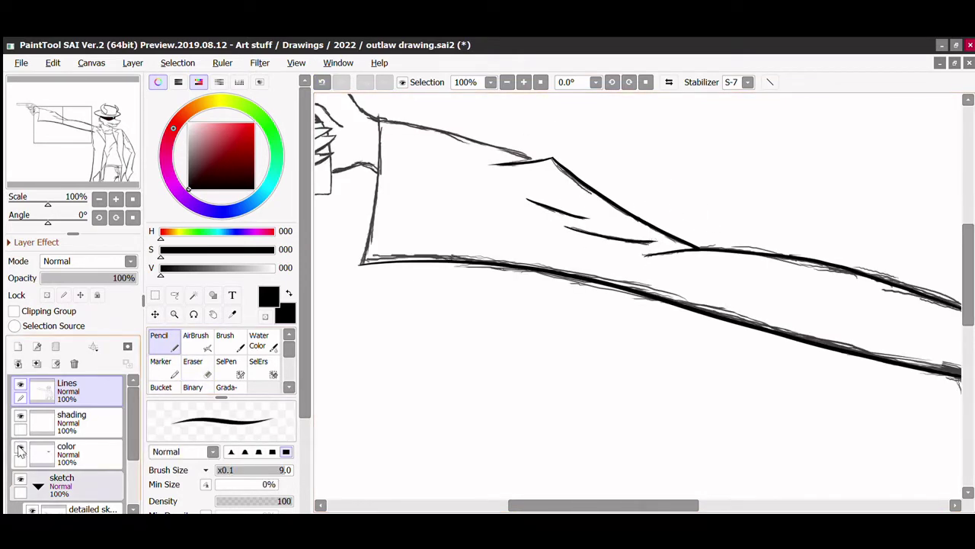
key(ctrl+y)
drag(970, 248, 972, 217)
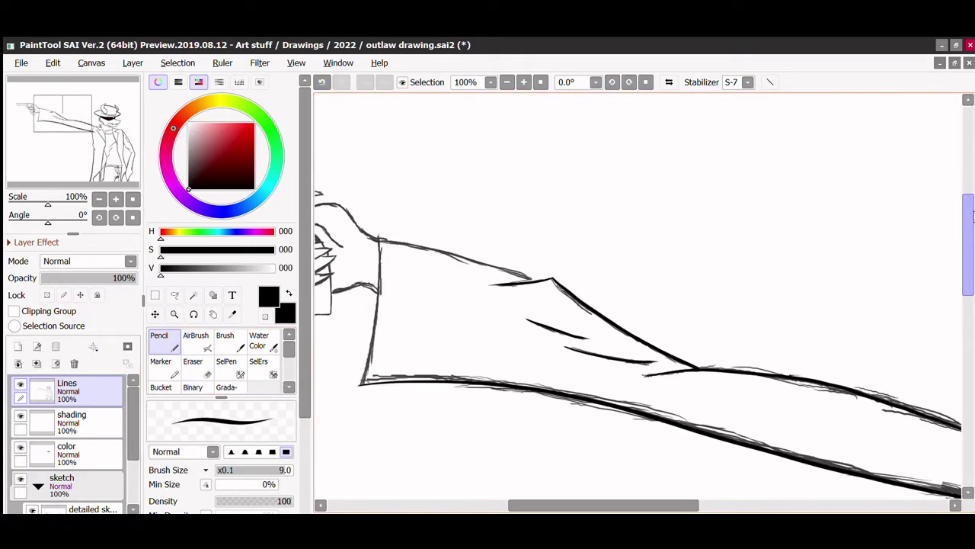
drag(971, 217, 971, 213)
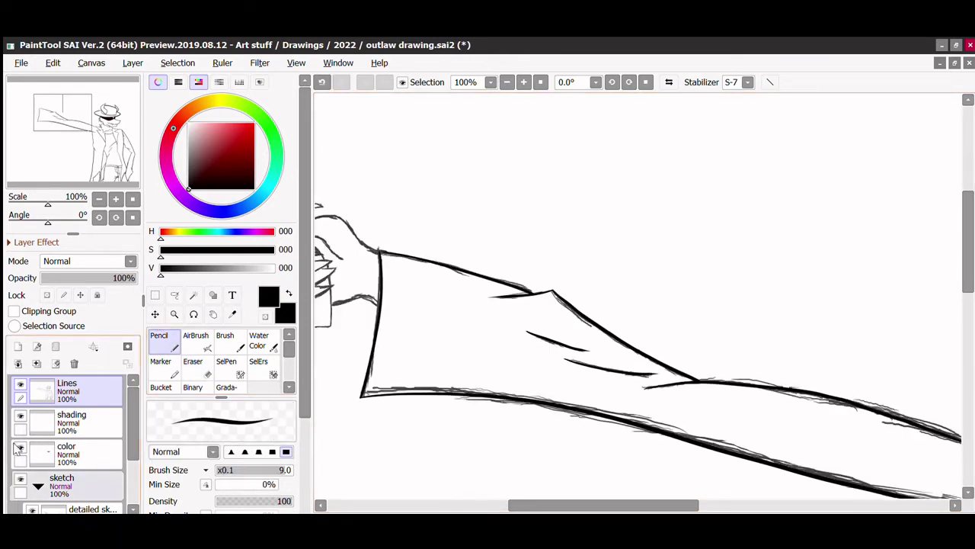
Step: Ink the gun hand's thumb and the back of the hand up to the cuff
scroll(638, 346, left, 5)
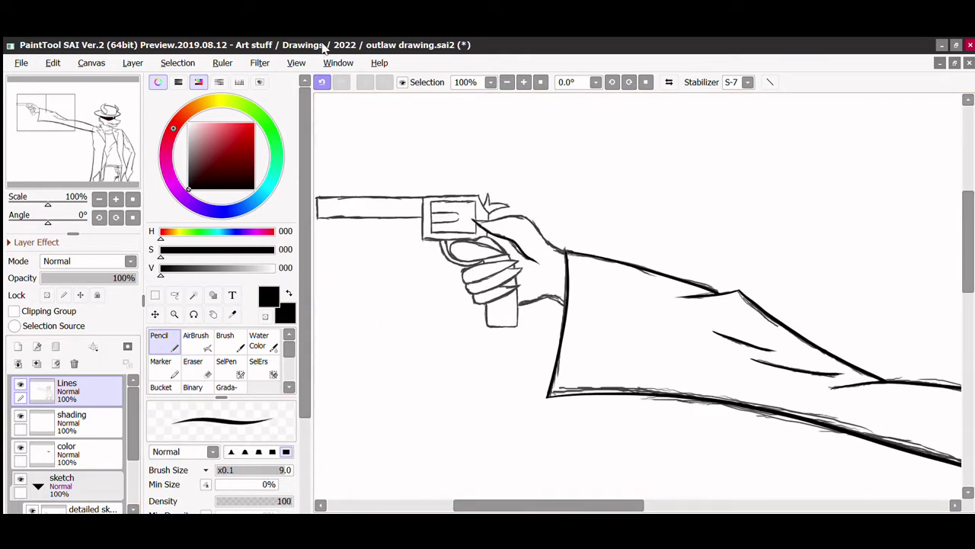
drag(476, 221, 565, 252)
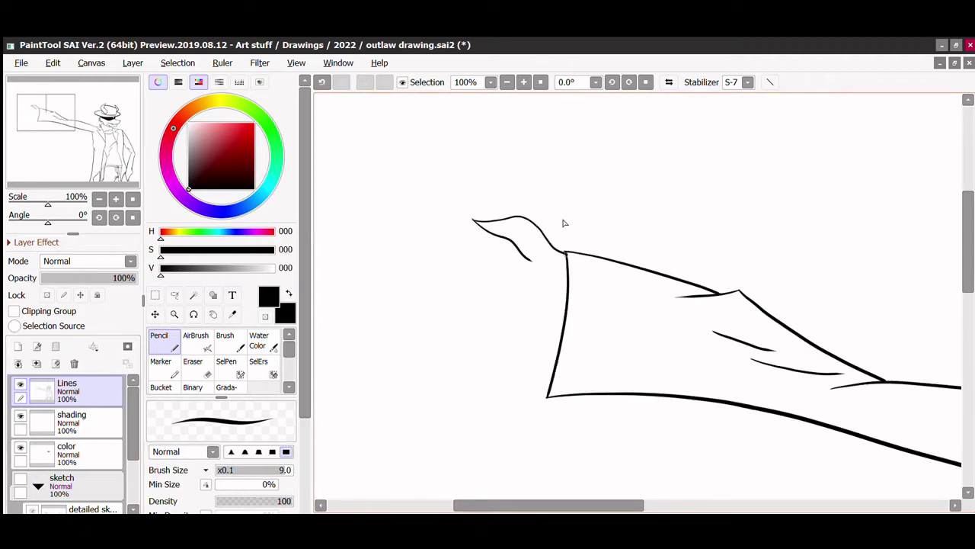
key(e)
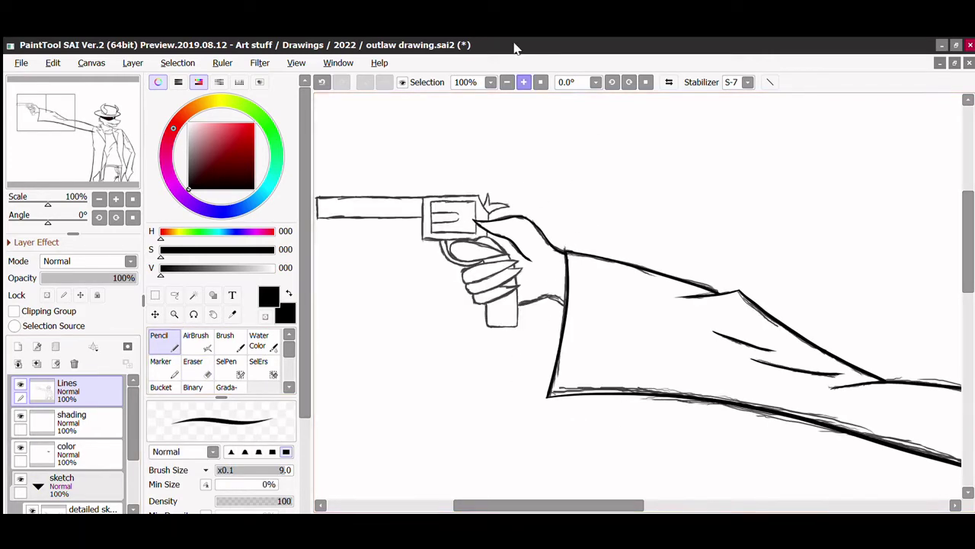
scroll(686, 109, down, 1)
scroll(697, 278, up, 4)
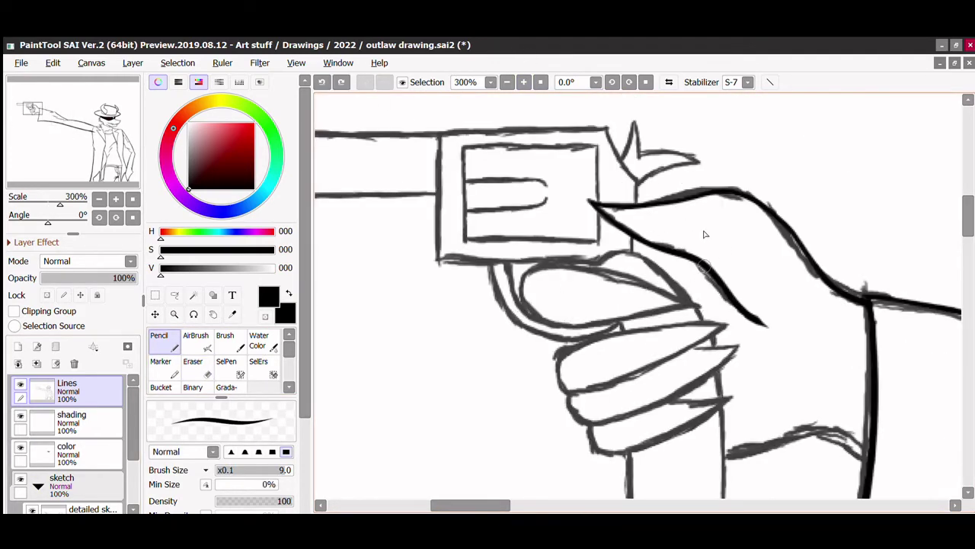
Step: Ink the gun hand's looped index finger and the three pointed fingers curled around the grip, and check them without the sketch
click(20, 477)
click(20, 478)
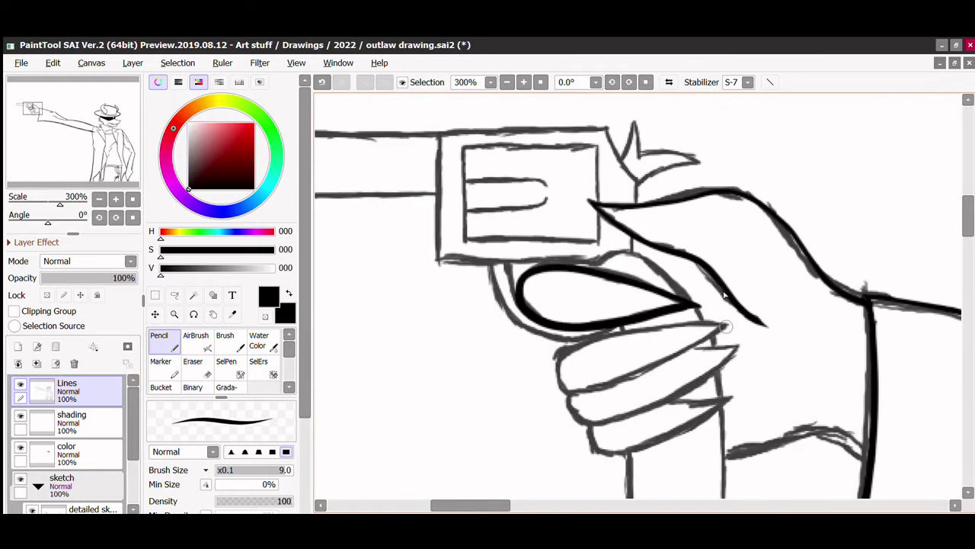
mouse_move(725, 324)
mouse_down()
mouse_move(562, 382)
mouse_move(561, 349)
mouse_move(732, 341)
mouse_up()
scroll(736, 349, down, 3)
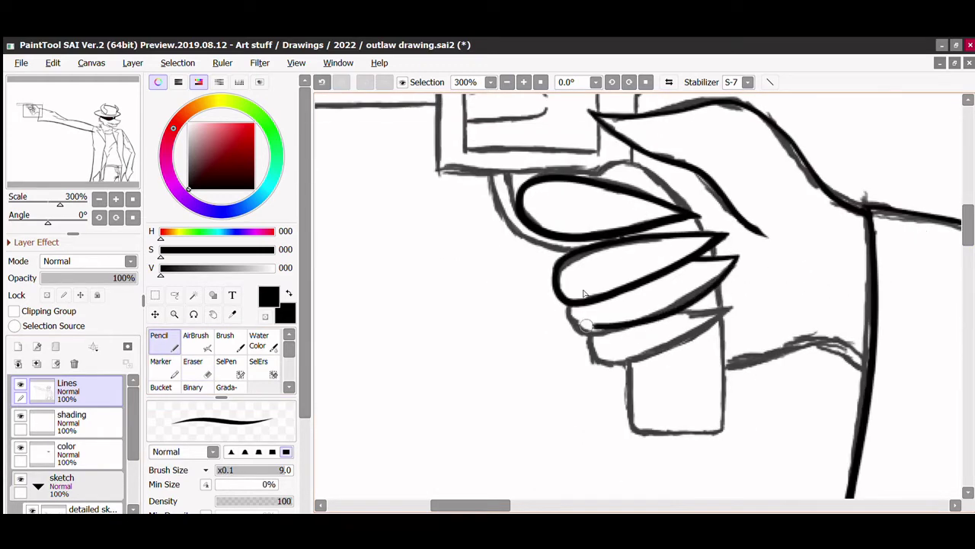
drag(591, 358, 734, 306)
click(20, 478)
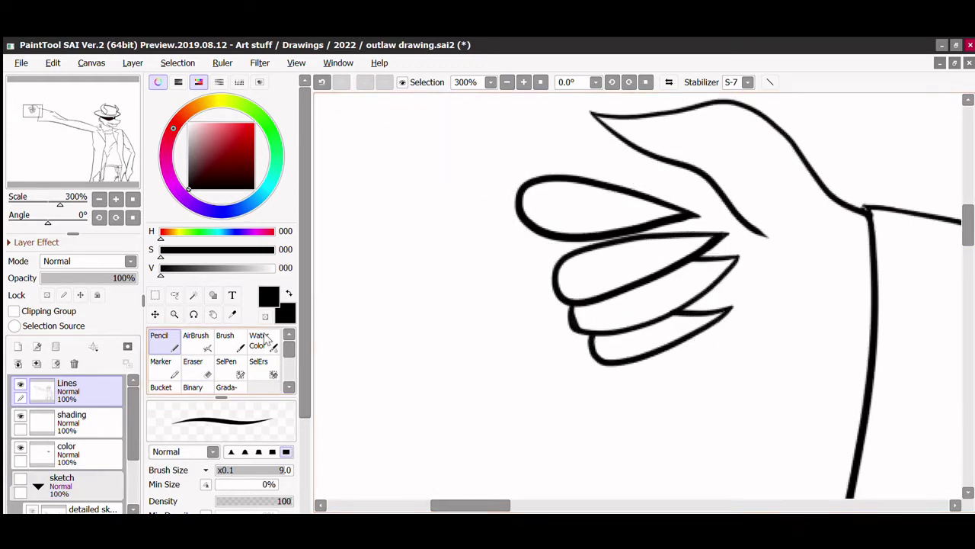
Step: Ink the revolver's curved trigger guard and redo the straight underside of its frame
click(20, 478)
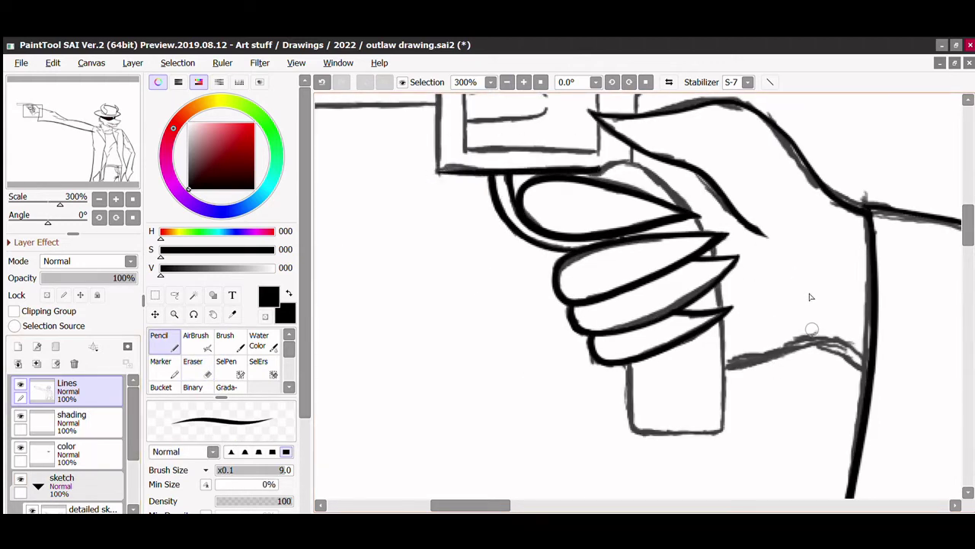
key(ctrl+z)
drag(437, 169, 599, 169)
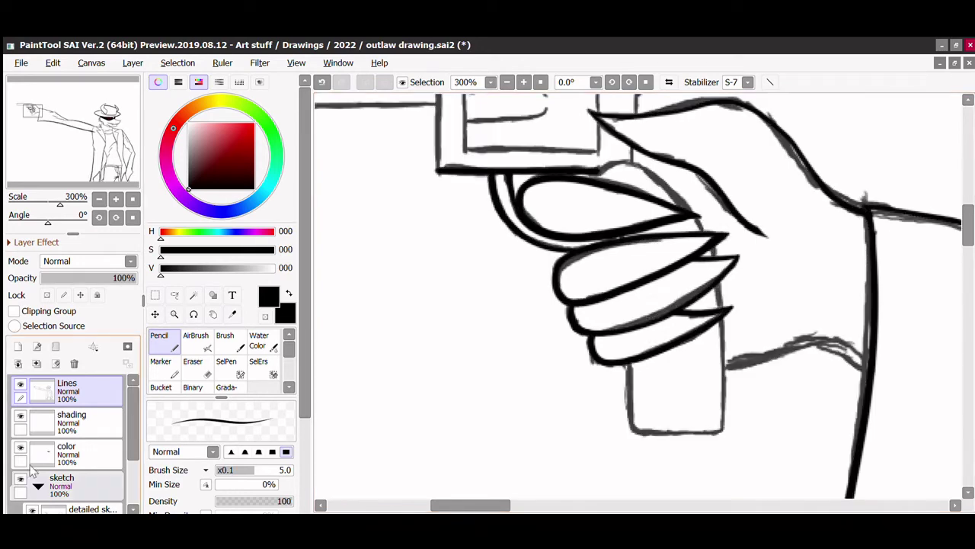
Step: Raise the Pencil's brush size to 9 and ink the revolver's rectangular grip below the fingers and its curved back edge
key(bracketright)
key(bracketright)
key(bracketright)
key(bracketright)
drag(630, 434, 725, 432)
mouse_move(725, 432)
mouse_down()
mouse_move(514, 299)
mouse_move(533, 479)
mouse_up()
Step: Clean up the line overlaps around the grip and fingers with the eraser at size 4, and set the Pencil's size to 8
key(h)
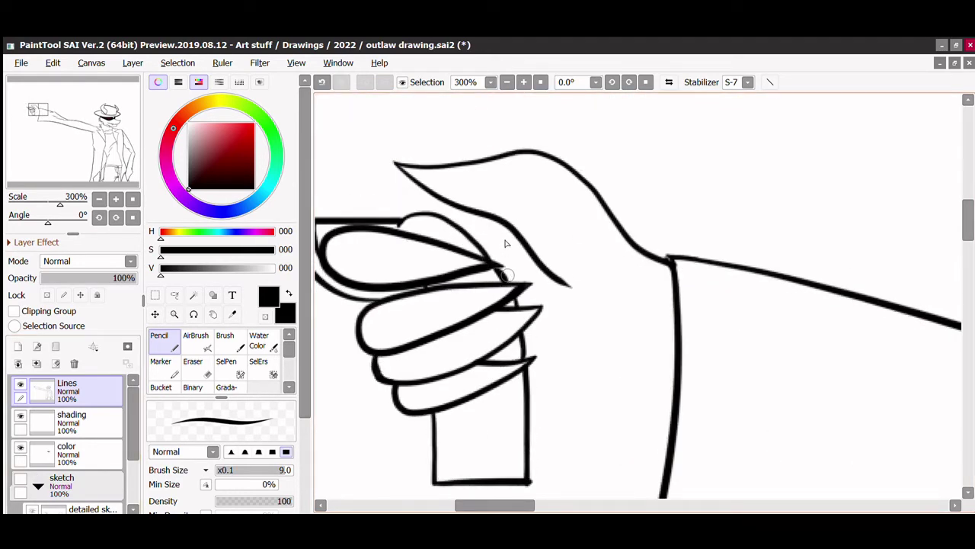
key(e)
key(n)
key(e)
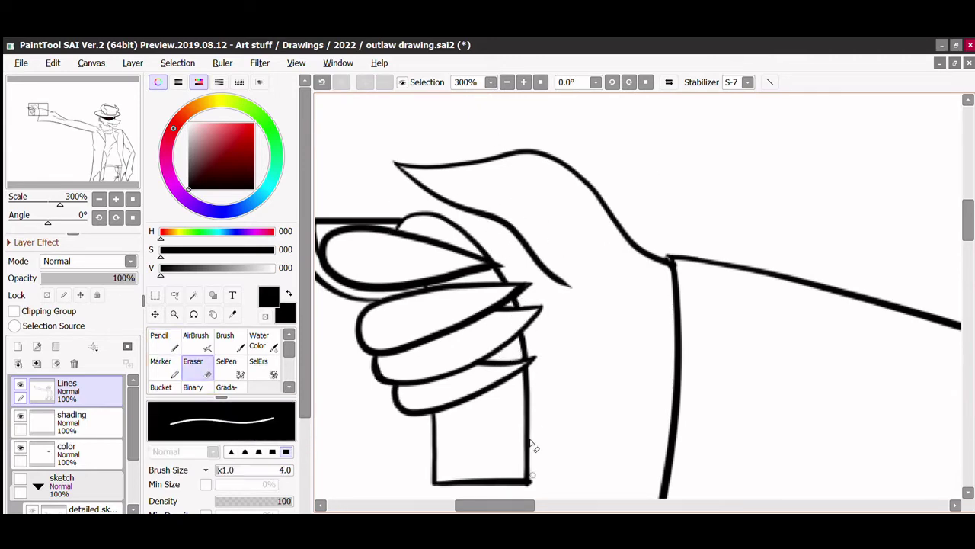
scroll(530, 442, left, 3)
scroll(463, 206, up, 3)
key(n)
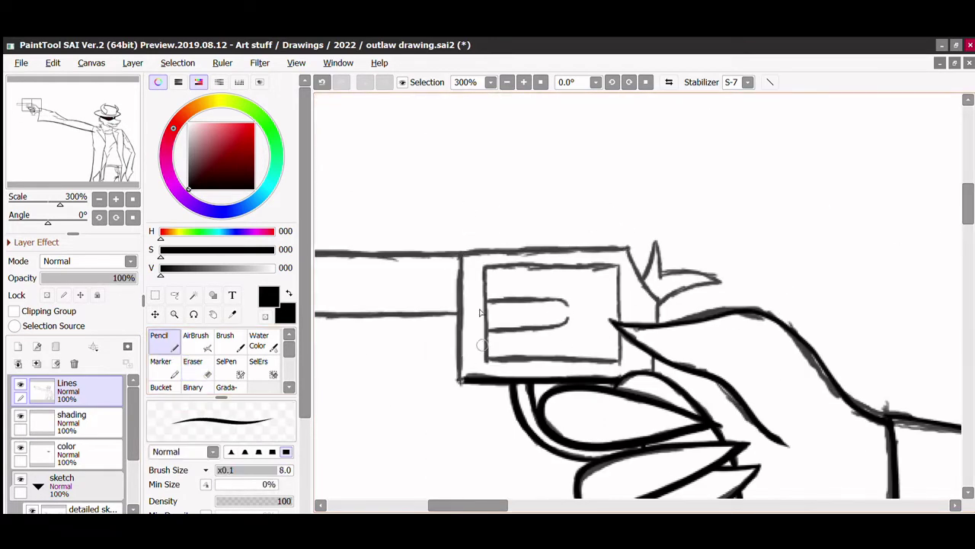
Step: Ink the outline of the revolver's rectangular frame and set the Pencil's brush size to 5
mouse_move(463, 353)
mouse_down()
mouse_move(627, 233)
mouse_move(656, 299)
mouse_up()
key(bracketright)
key(bracketright)
key(bracketright)
key(bracketright)
scroll(686, 236, left, 5)
key(bracketleft)
key(bracketleft)
key(bracketleft)
key(bracketleft)
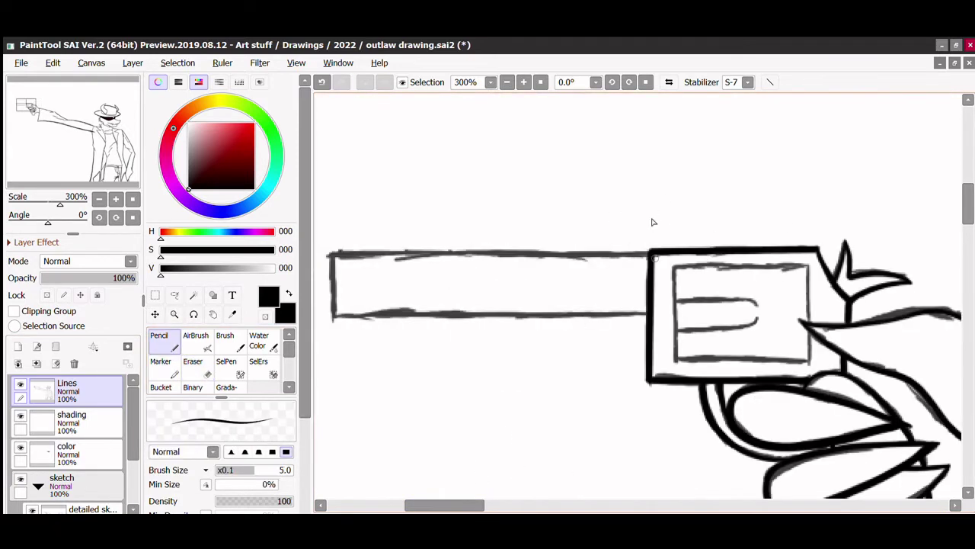
Step: Ink the revolver's long barrel and the cylinder rectangle inside its frame, and check them with the sketch hidden
mouse_move(651, 220)
mouse_down()
mouse_move(381, 240)
mouse_move(650, 288)
mouse_up()
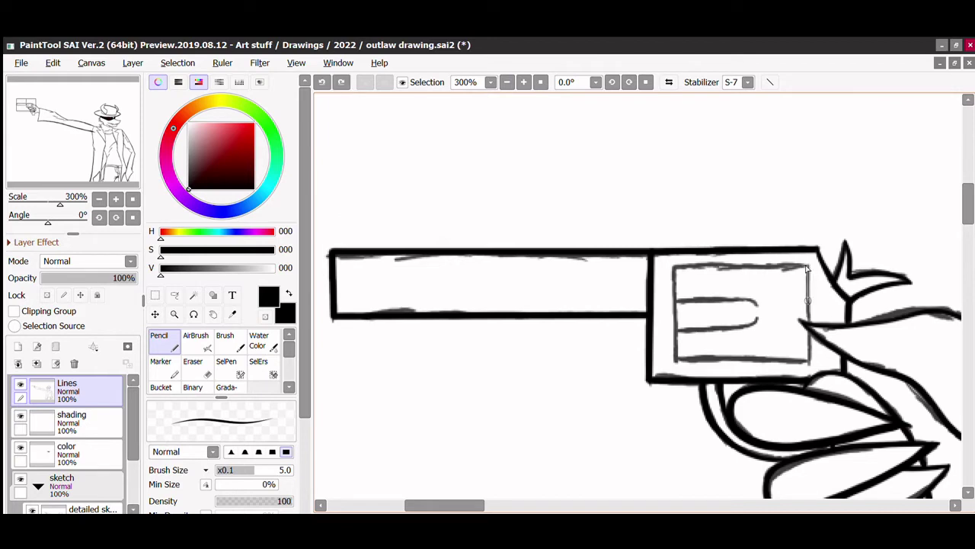
drag(807, 323, 808, 266)
click(20, 478)
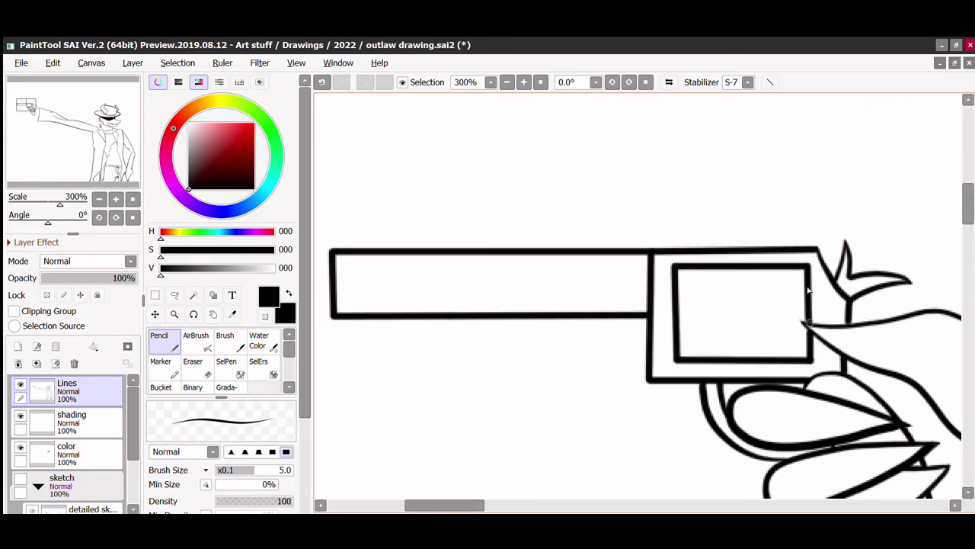
Step: Raise the Pencil's brush size to 9 and ink the curved lower edge of the hand between the grip and the cuff
scroll(814, 388, down, 5)
scroll(533, 266, up, 4)
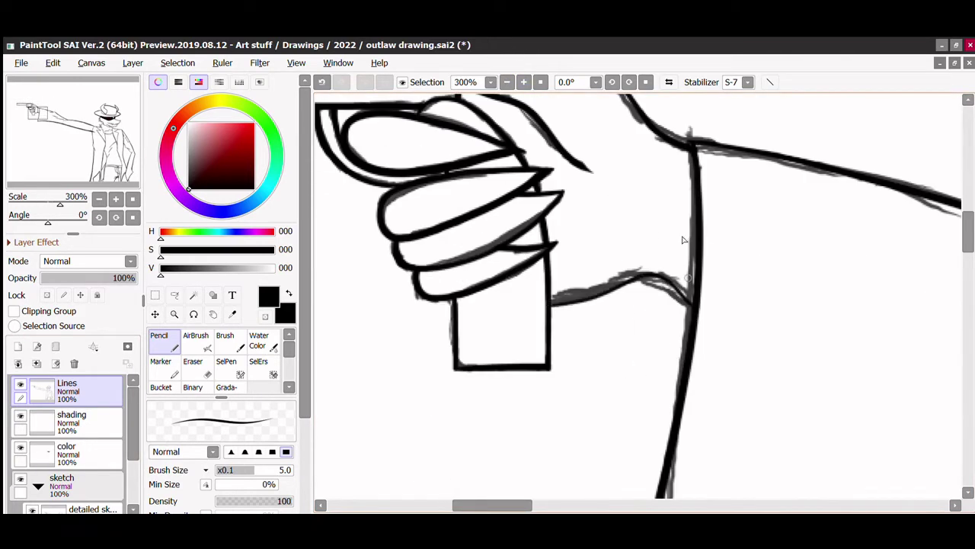
key(bracketright)
key(bracketright)
key(bracketright)
key(bracketright)
drag(553, 302, 688, 307)
Step: Show the colored character drawing on Layer2 in the References folder and sample the red from it
scroll(686, 275, down, 8)
scroll(46, 426, down, 5)
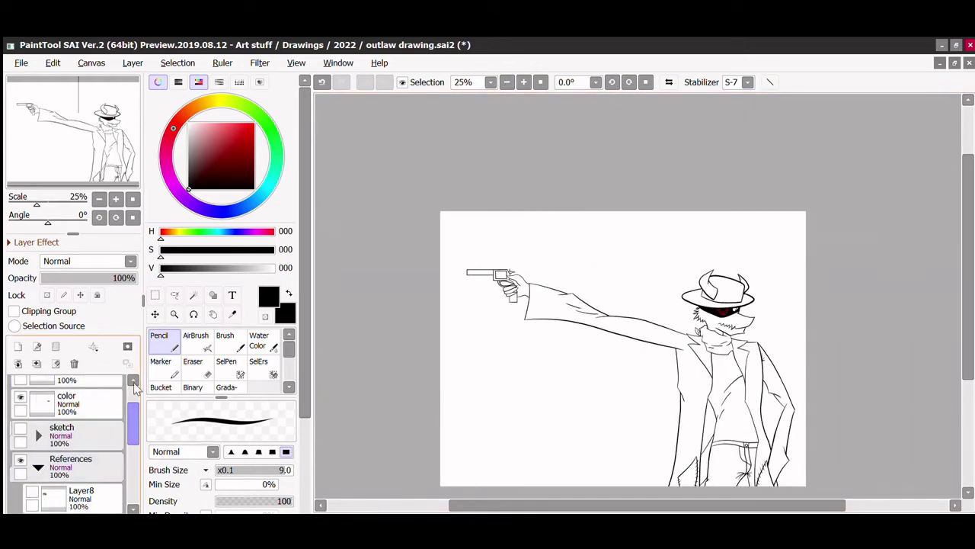
click(32, 417)
click(232, 314)
scroll(472, 282, up, 4)
click(570, 328)
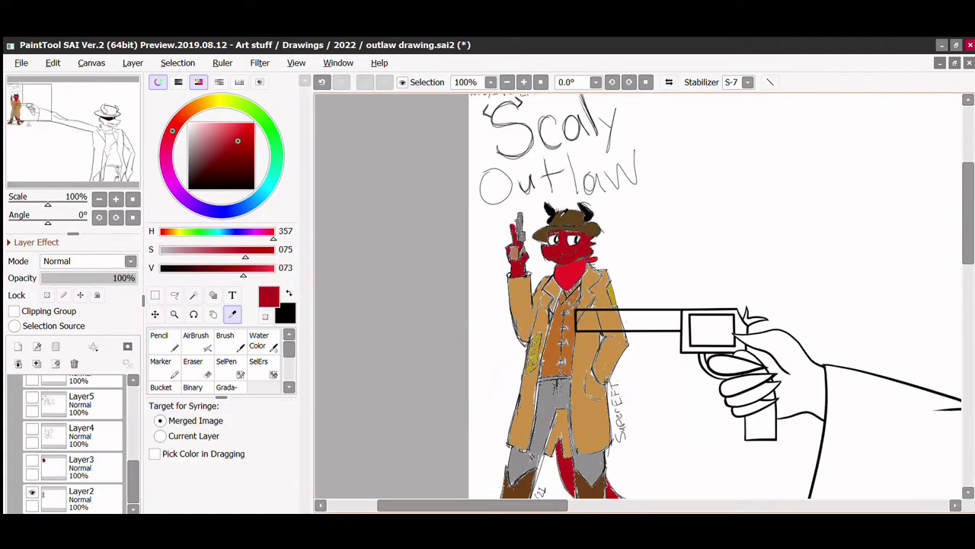
Step: Try to select the outlaw's face area on the Lines layer with the Magic Wand
click(108, 118)
scroll(68, 442, up, 5)
click(69, 389)
click(194, 294)
click(684, 343)
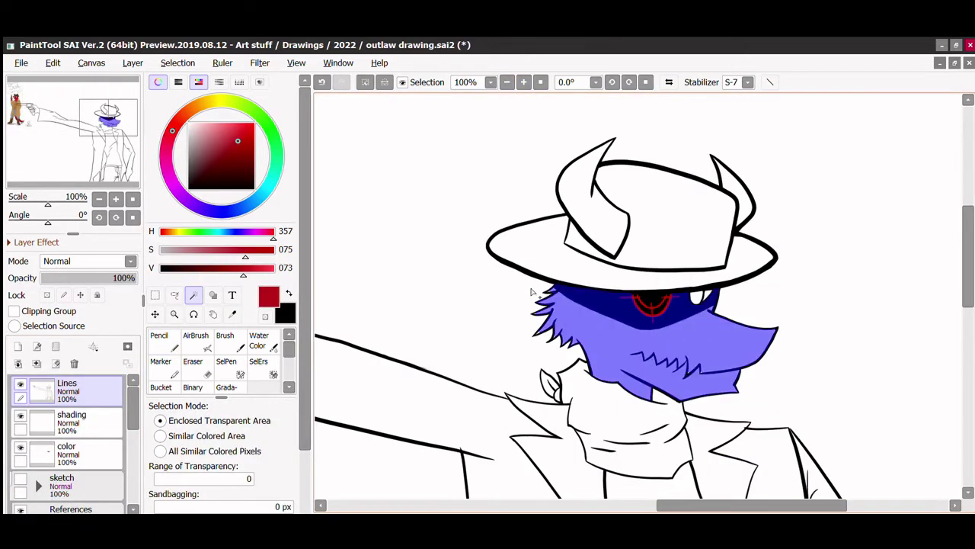
key(ctrl+d)
Step: Close the line gap between the mask and the cheek fur in black, and select the face below the mask with the Magic Wand
key(n)
scroll(610, 295, up, 3)
alt+click(387, 239)
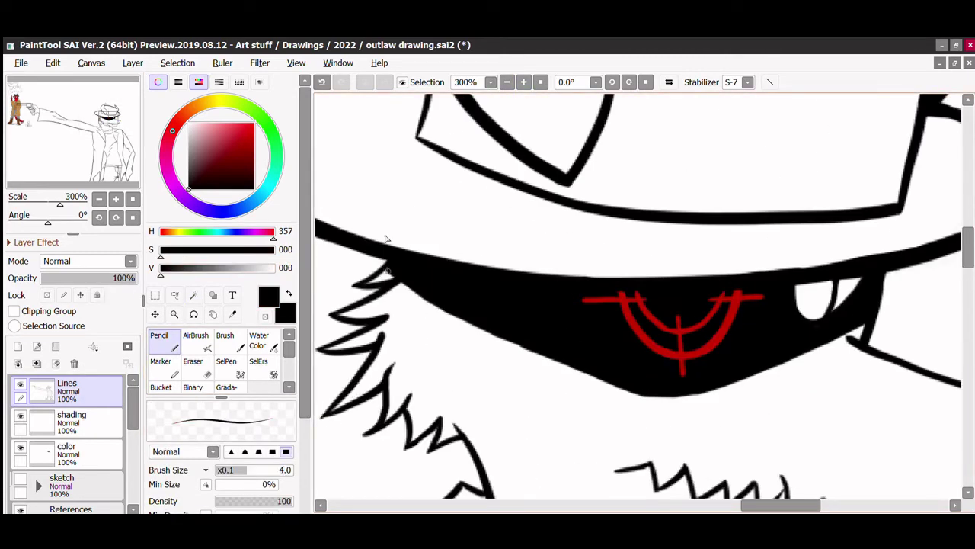
key(w)
click(744, 337)
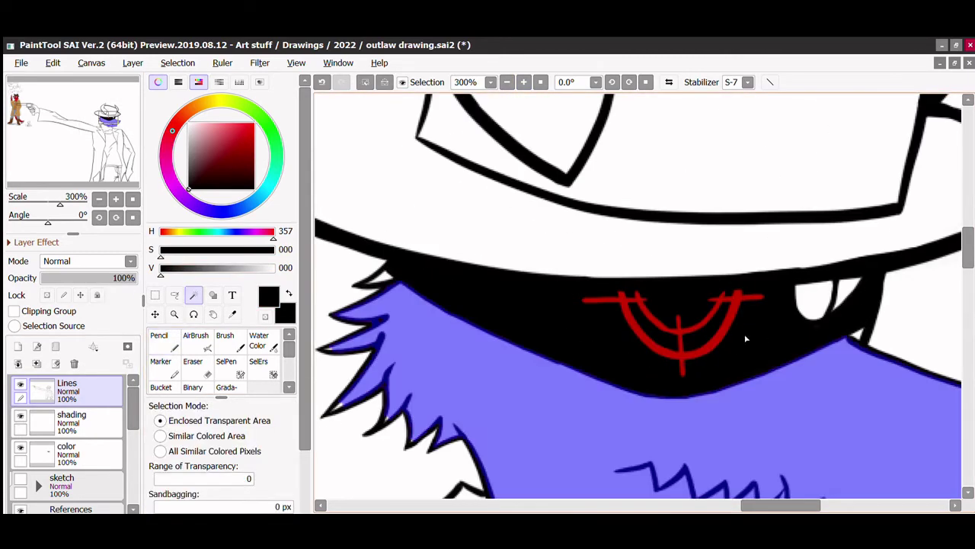
scroll(744, 337, down, 5)
scroll(610, 290, right, 3)
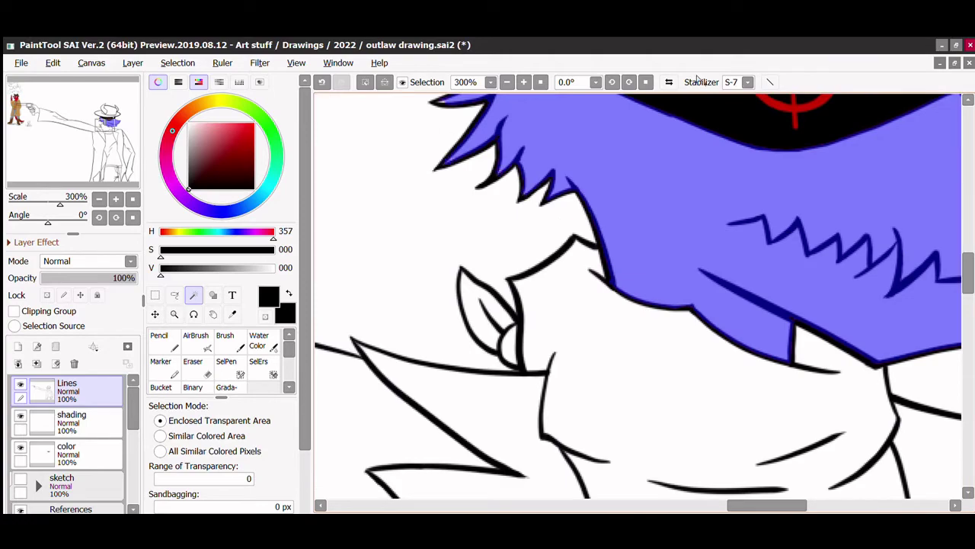
scroll(480, 190, up, 5)
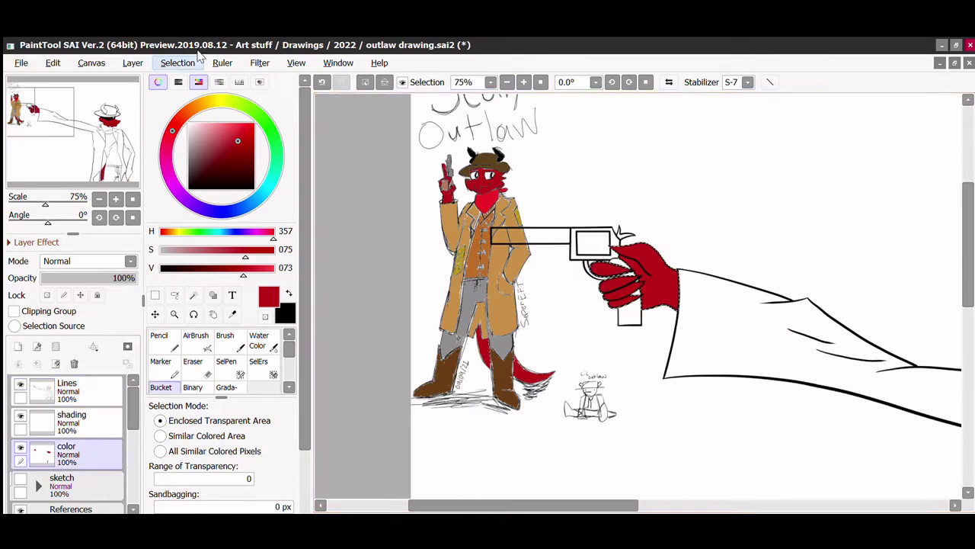
scroll(129, 445, down, 3)
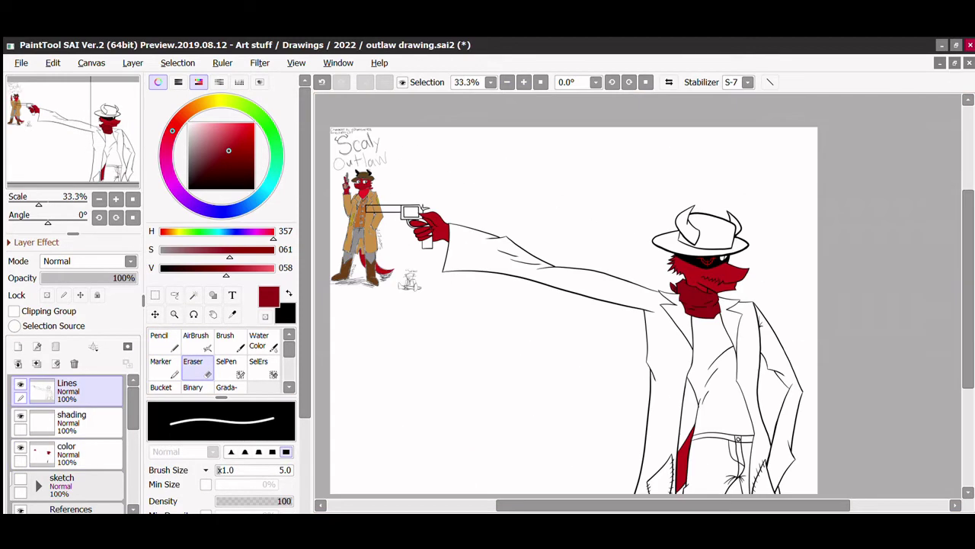
Step: Select the shirt area between the open coat fronts with the Magic Wand and color it brown
click(193, 295)
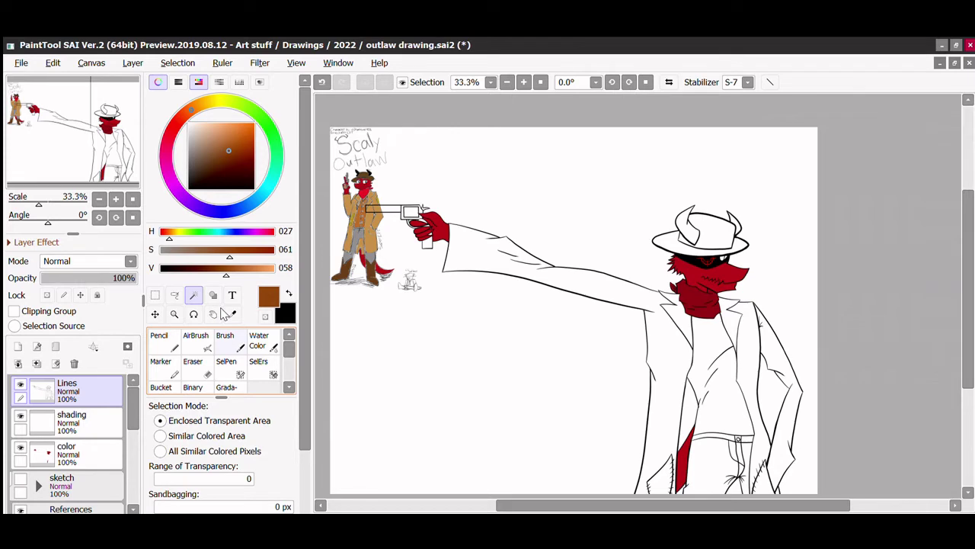
click(699, 423)
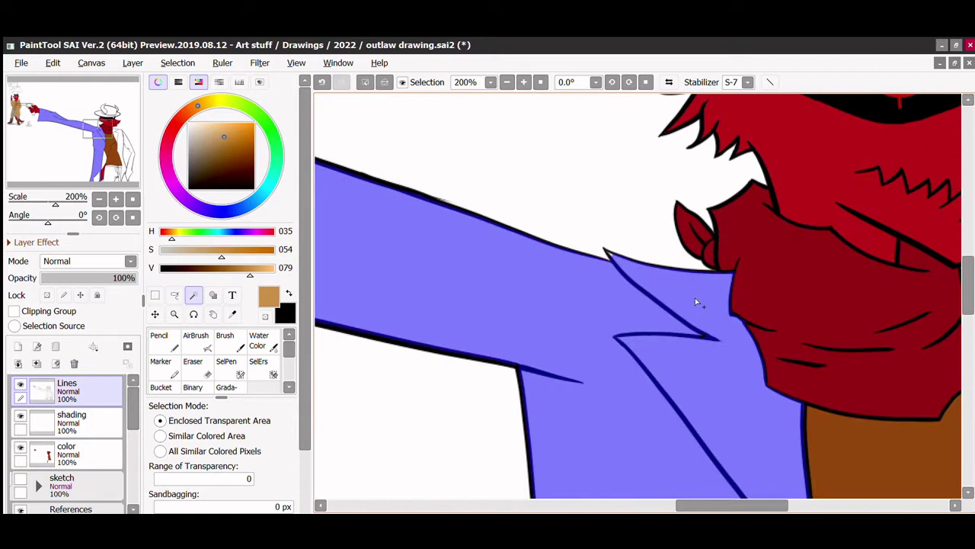
scroll(696, 303, down, 5)
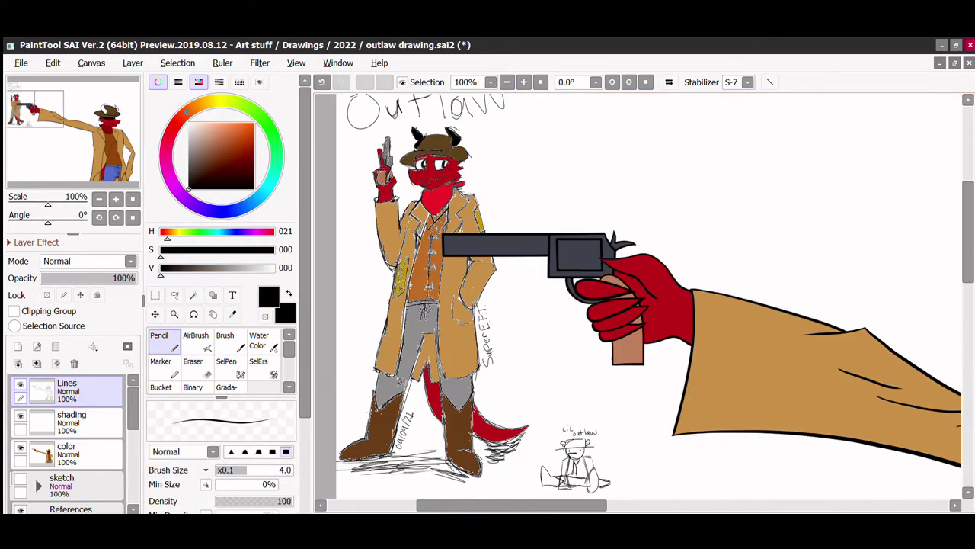
Step: On the shading layer, draw the black flute shadows inside the revolver's cylinder with the Pencil
click(84, 422)
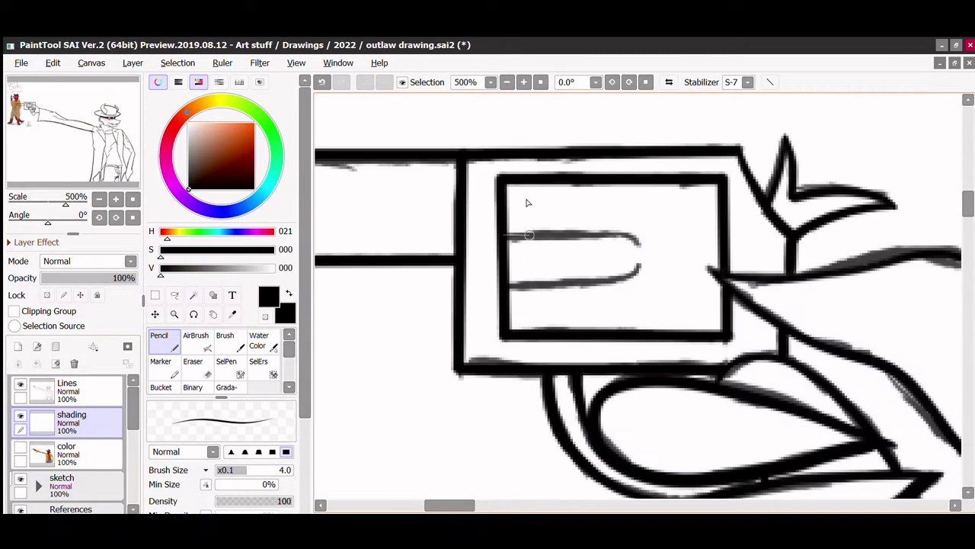
drag(520, 221, 640, 243)
key(x)
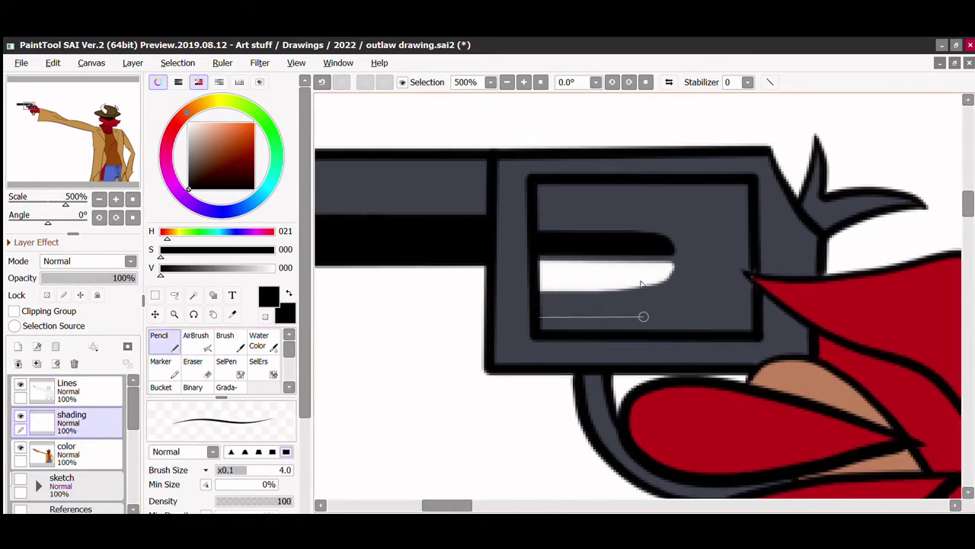
key(c)
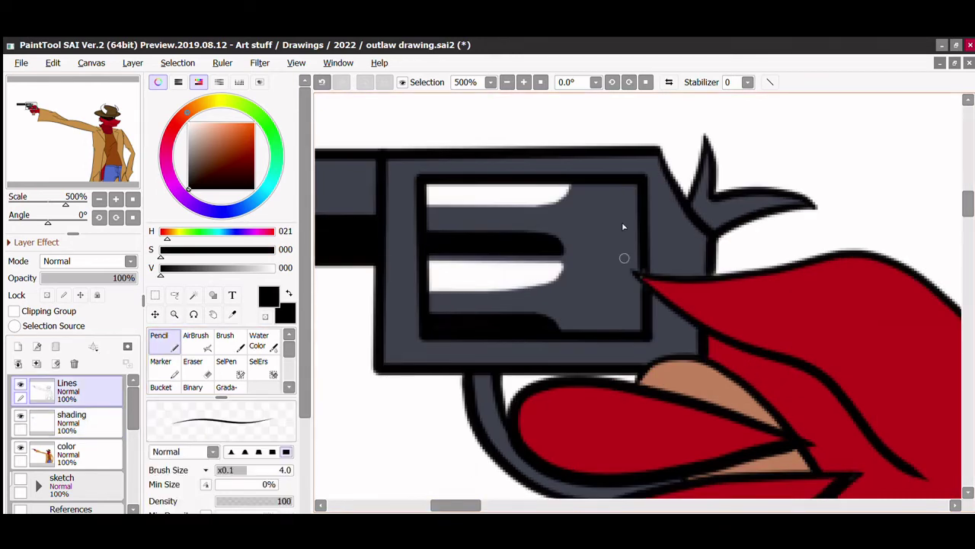
drag(468, 504, 465, 478)
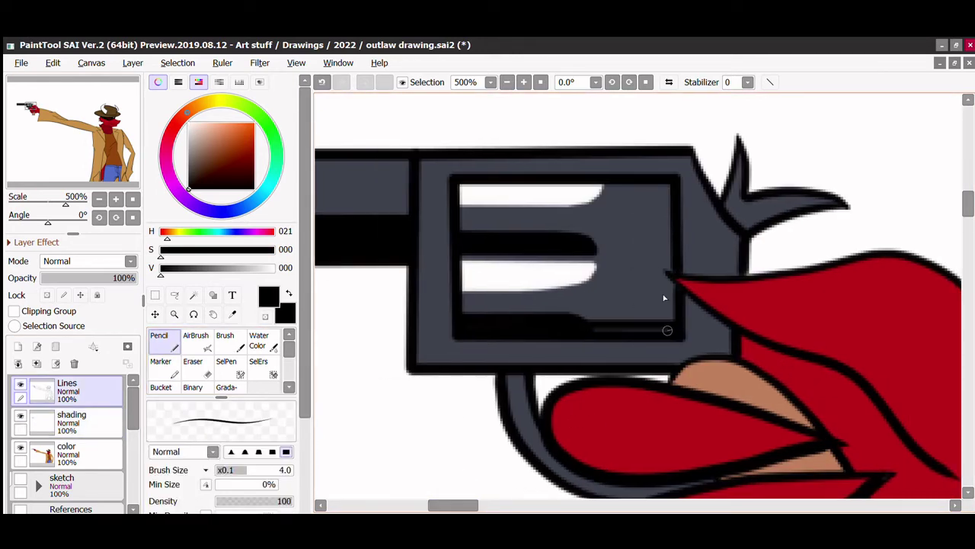
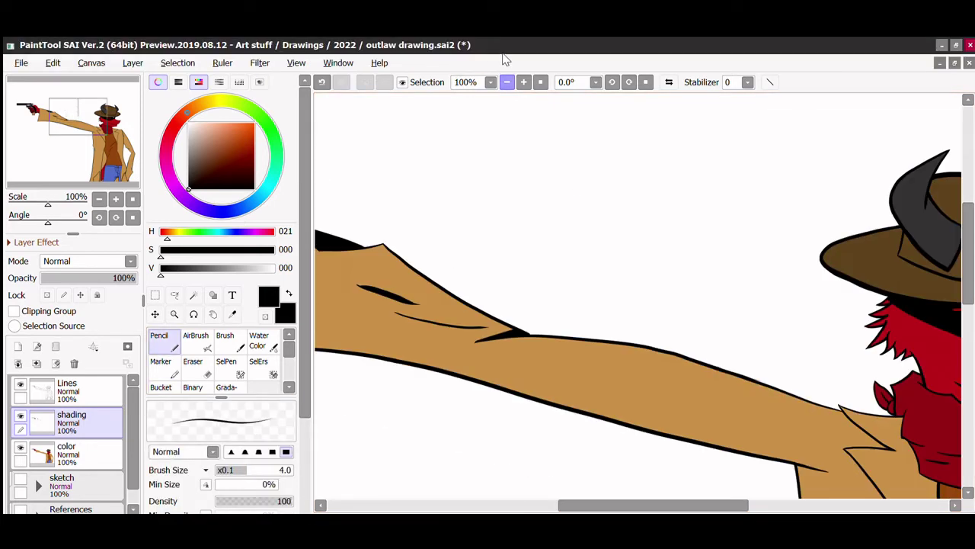
Step: On the shading layer, shade the underside of the outstretched sleeve and the coat's outer edge below it in black
scroll(743, 379, left, 4)
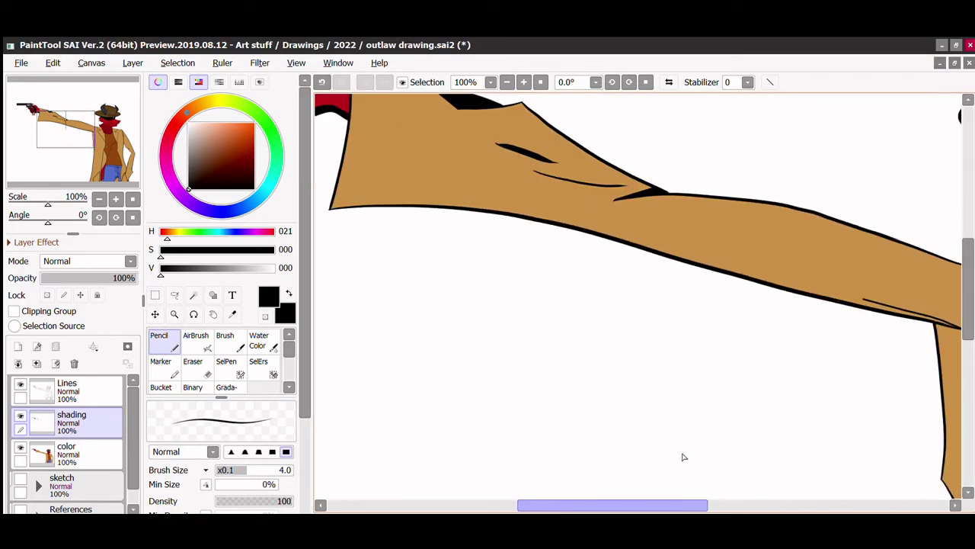
drag(864, 298, 831, 290)
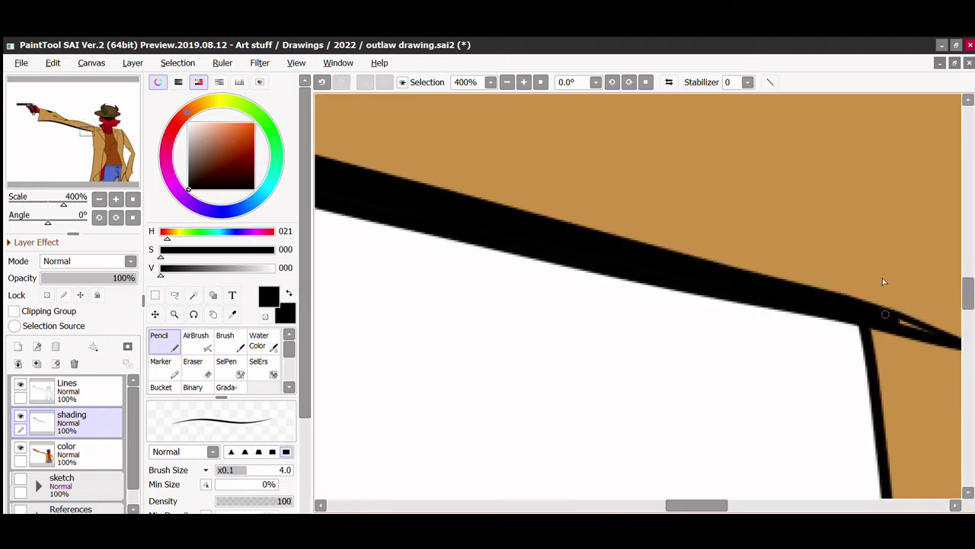
click(506, 82)
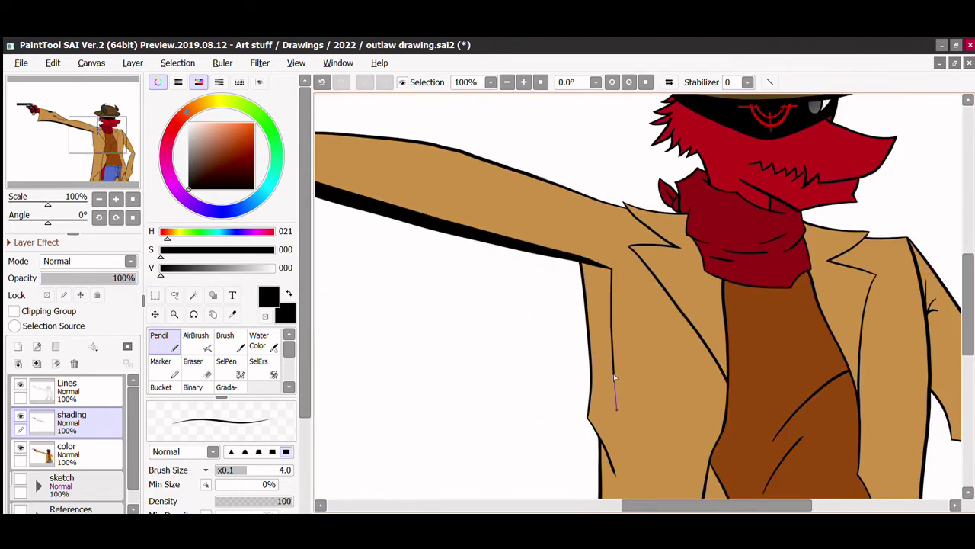
drag(968, 263, 970, 343)
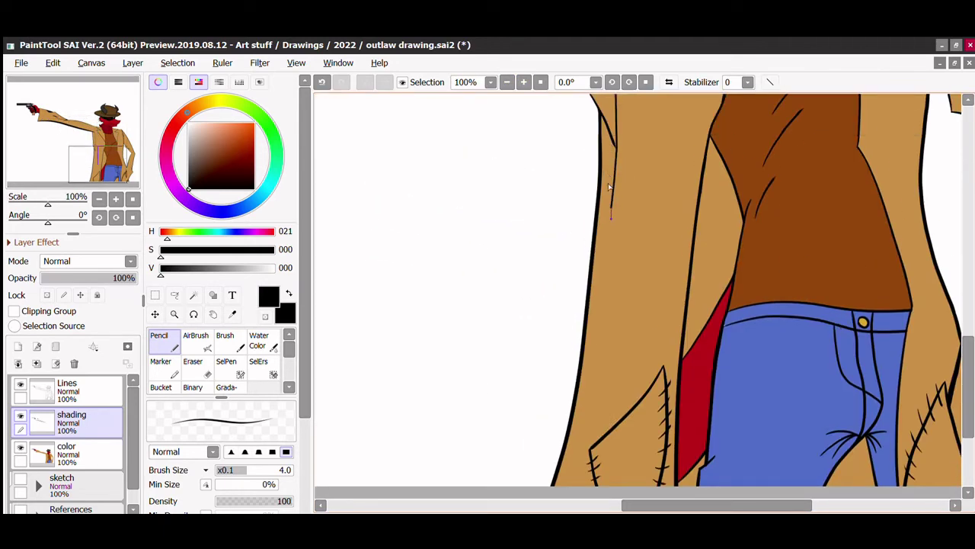
drag(594, 196, 607, 351)
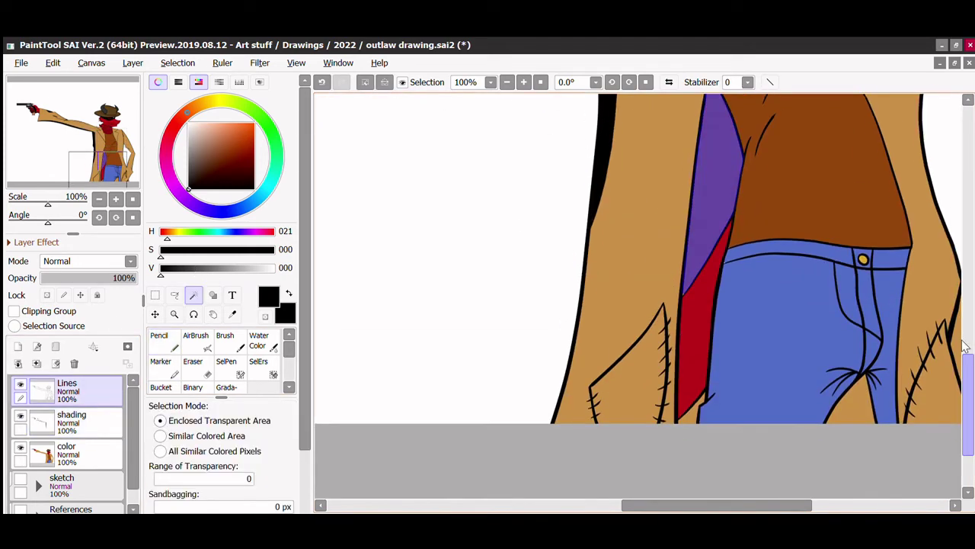
Step: Shade the selected inner coat area black on the shading layer, and sample the coat's tan for the Pencil on the color layer
mouse_move(970, 343)
mouse_down()
mouse_move(970, 229)
mouse_move(969, 328)
mouse_up()
click(72, 419)
click(233, 314)
click(905, 218)
click(159, 340)
click(66, 450)
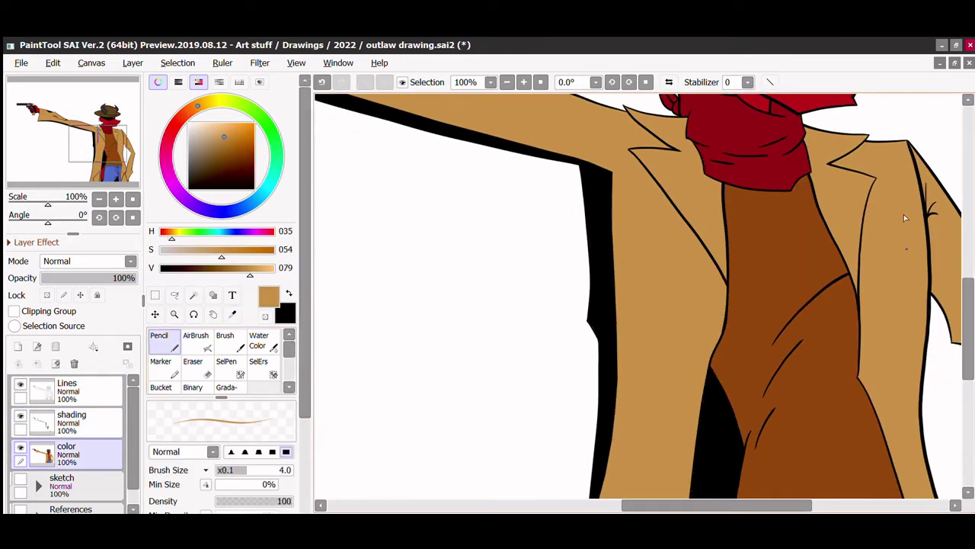
Step: On the shading layer, fill the opening between the jaw and the scarf with black
click(71, 419)
drag(586, 278, 633, 268)
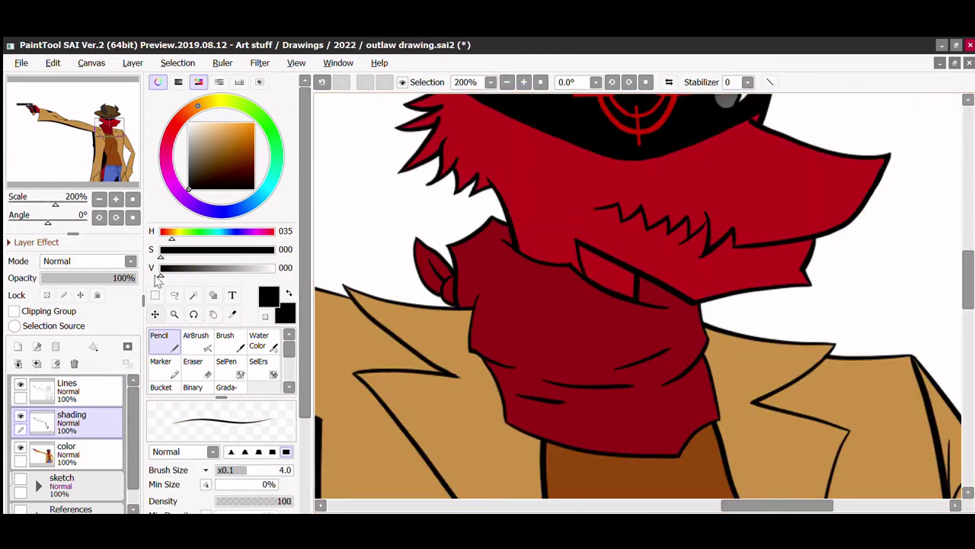
click(160, 386)
click(617, 266)
click(158, 335)
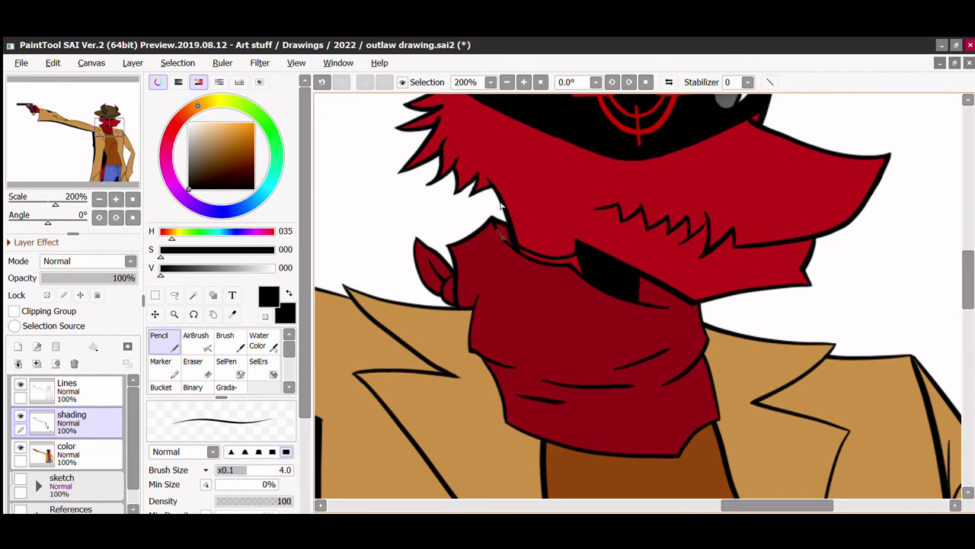
Step: Extend the black shadow under the jaw along the scarf's upper edge, filling the remaining gap up to its front end
key(g)
scroll(580, 242, up, 4)
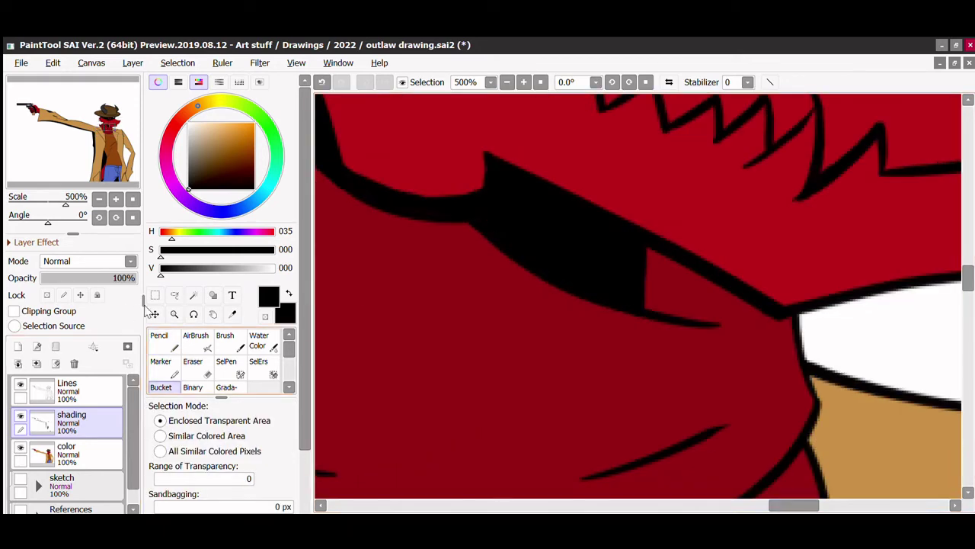
key(n)
key(g)
click(690, 274)
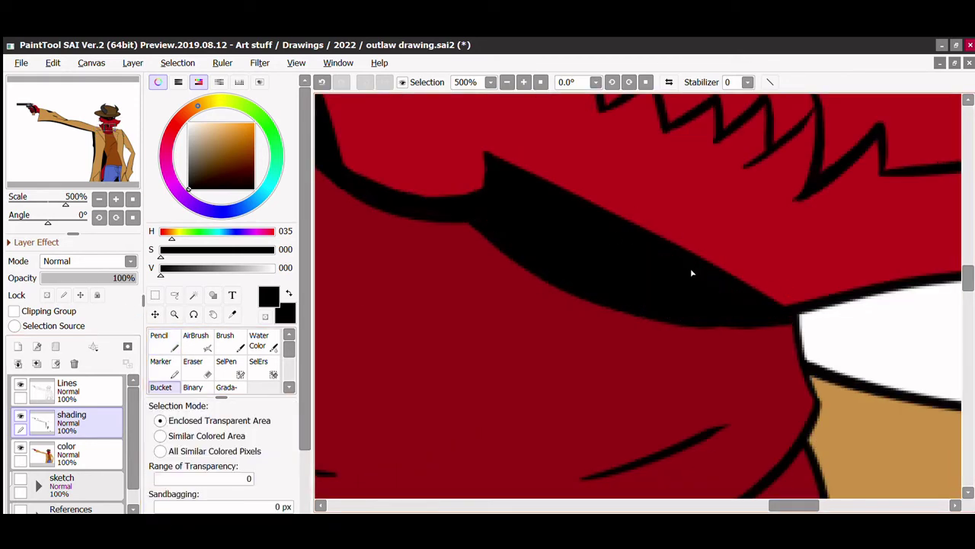
Step: Outline and fill black shadows beside the scarf's knot and along the fold and edge below it
key(n)
mouse_move(799, 472)
mouse_down()
mouse_move(452, 347)
mouse_move(740, 473)
mouse_move(699, 290)
mouse_move(660, 330)
mouse_up()
key(g)
click(442, 381)
key(n)
key(g)
click(476, 387)
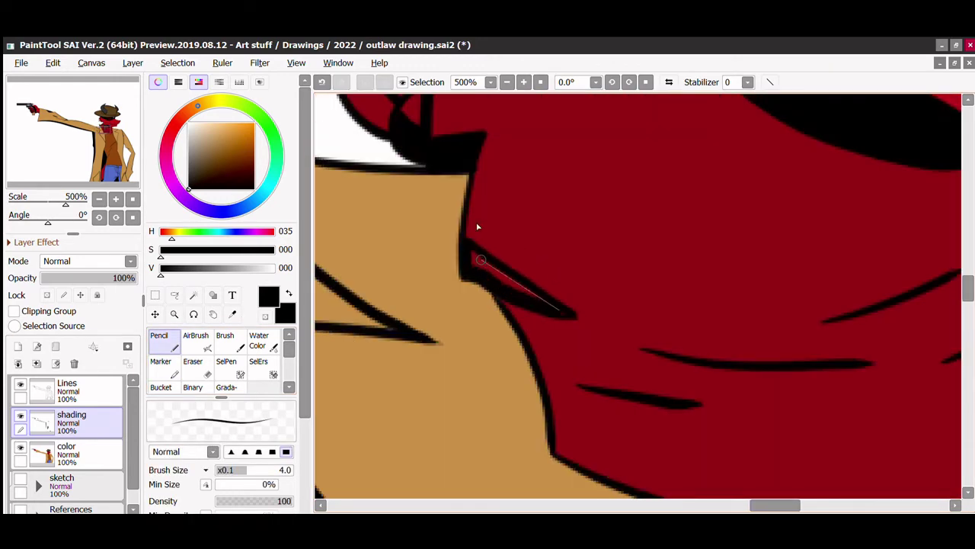
scroll(609, 358, left, 1)
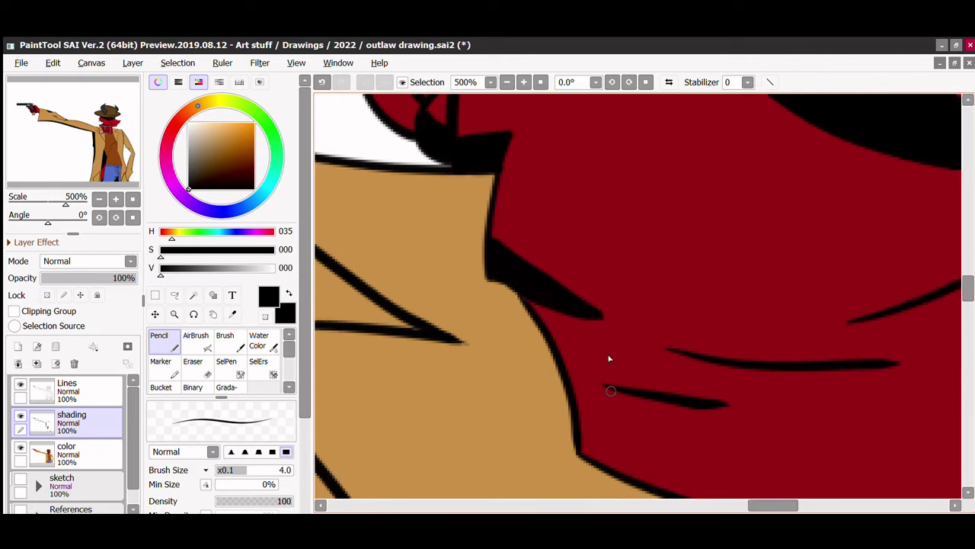
shift+click(582, 416)
Step: Draw and fill a black shadow band along the scarf's lower edge
scroll(610, 342, down, 3)
scroll(610, 343, right, 2)
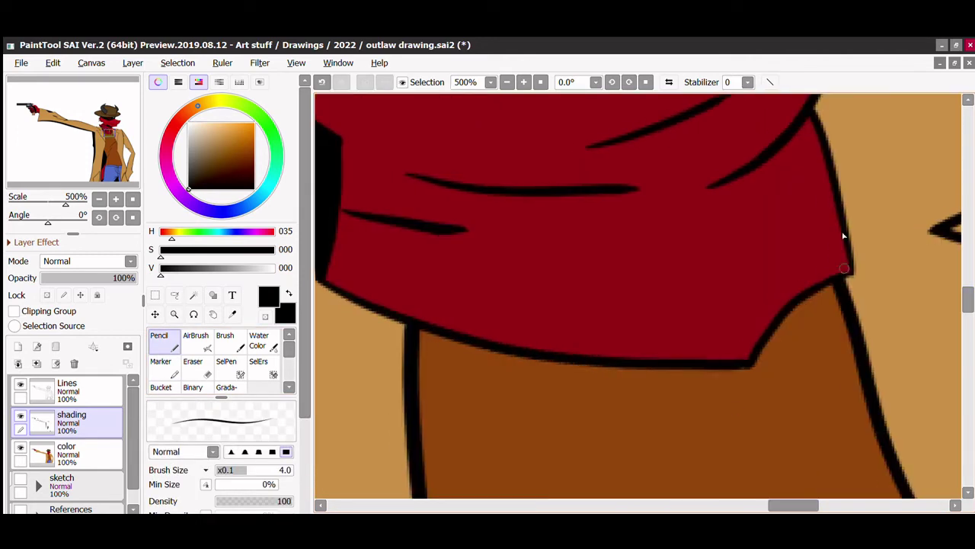
mouse_move(843, 233)
mouse_down()
mouse_move(665, 256)
mouse_move(329, 217)
mouse_move(750, 324)
mouse_up()
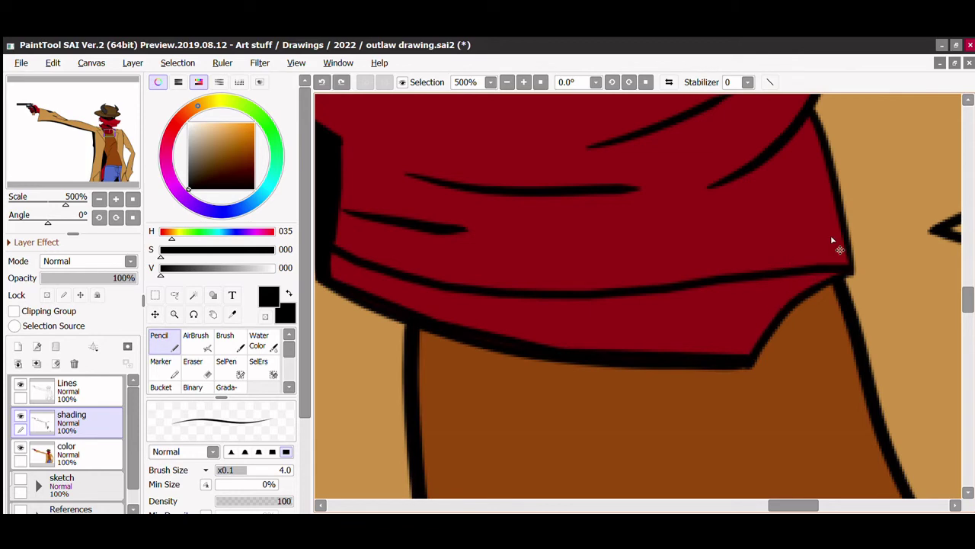
scroll(750, 363, up, 3)
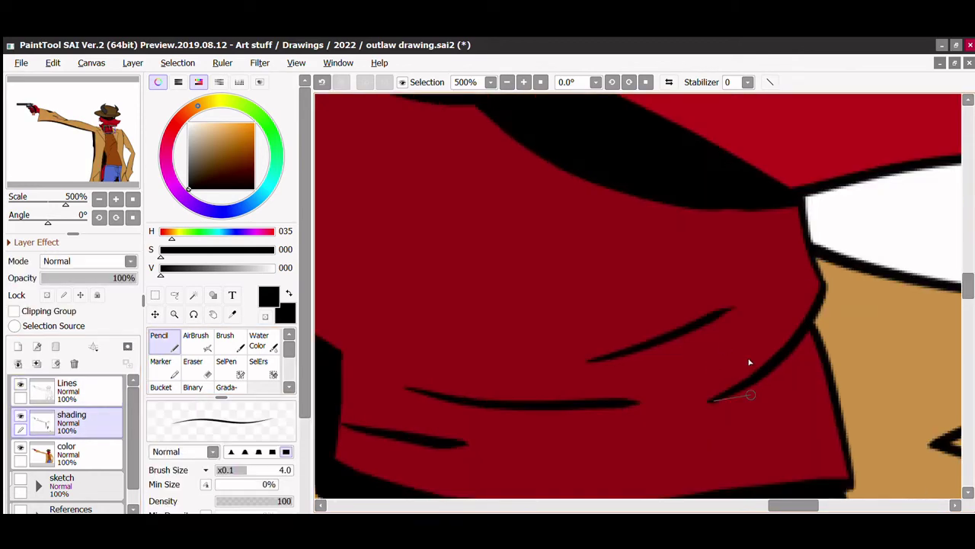
Step: Undo the last stroke, then outline and fill a black shadow below the scarf's fold at its front edge
key(ctrl+z)
drag(817, 270, 779, 340)
click(161, 387)
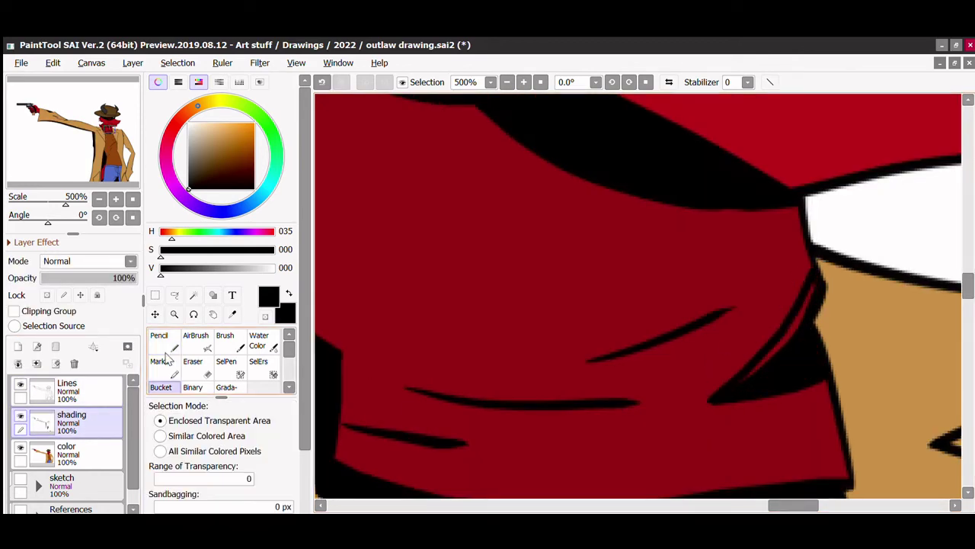
key(n)
scroll(640, 305, down, 5)
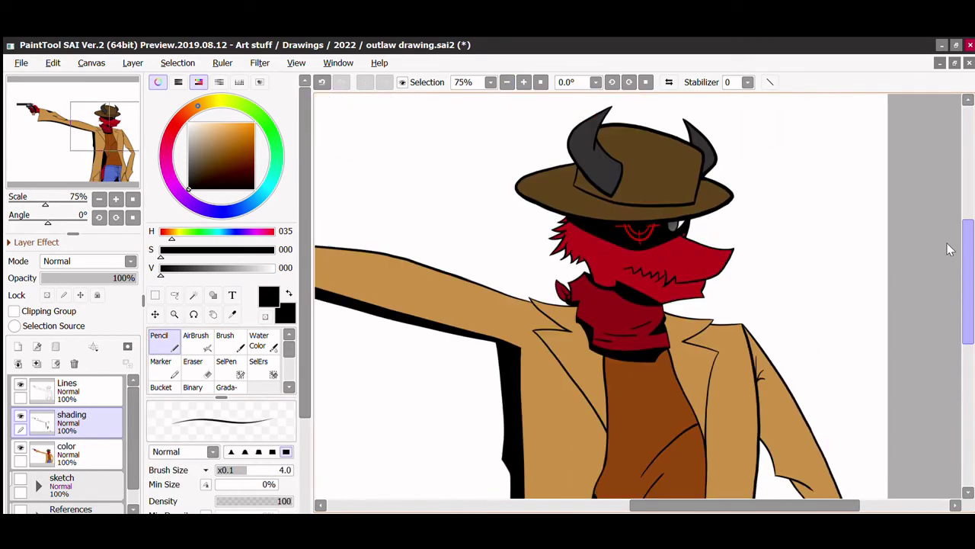
Step: Draw black shadows along the undersides of the fur spikes at the back of the head
scroll(499, 217, up, 5)
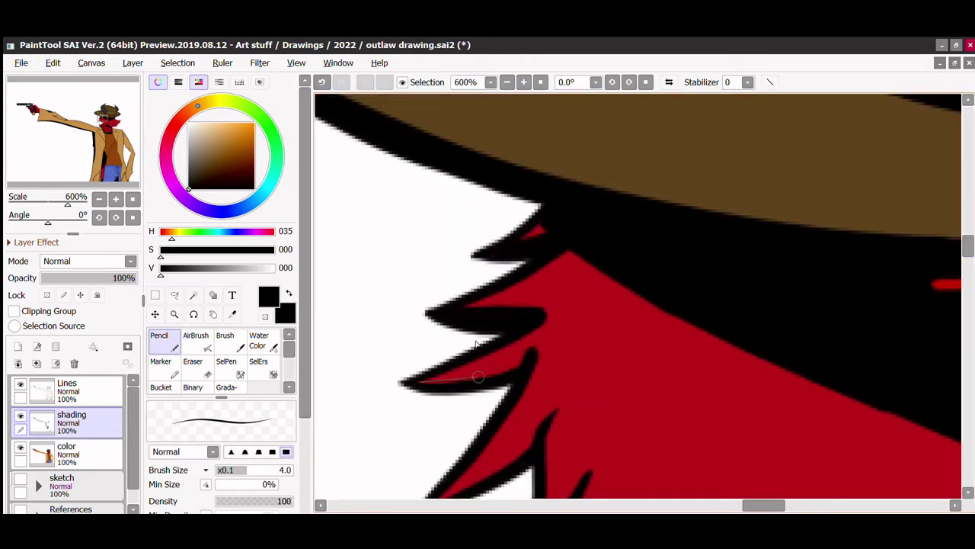
scroll(885, 298, down, 3)
drag(585, 276, 543, 327)
scroll(553, 342, right, 2)
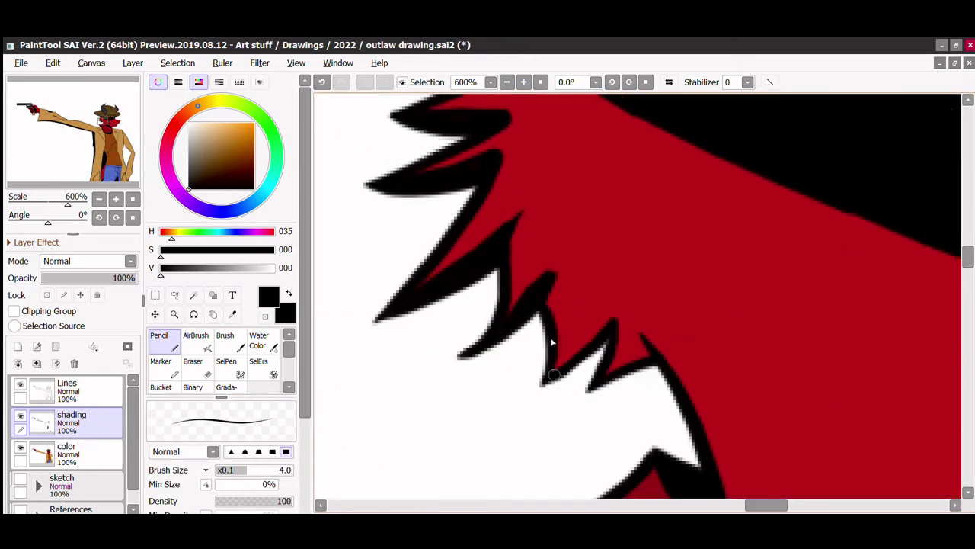
scroll(638, 312, down, 2)
scroll(579, 244, right, 3)
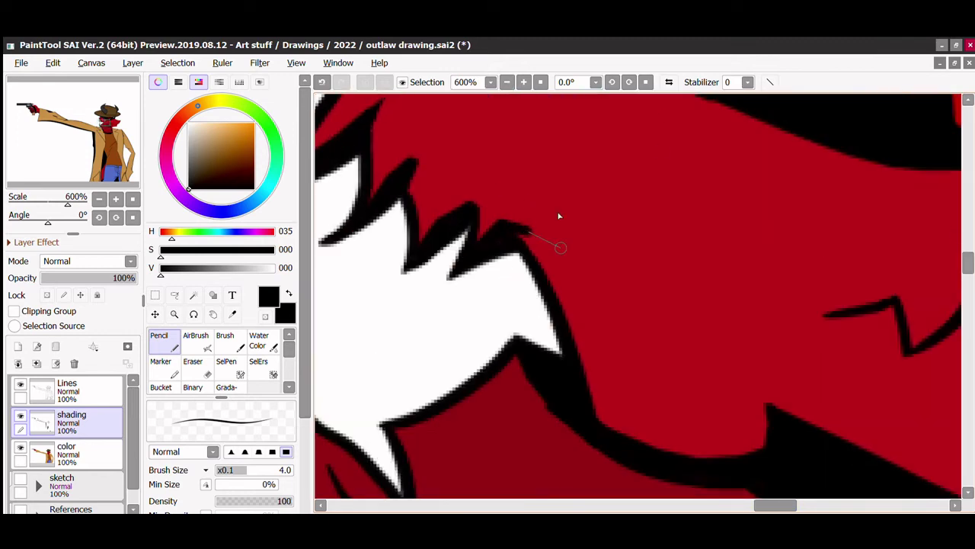
Step: Outline a black shadow along the back of the jaw below the fur spikes and fill it
mouse_move(558, 254)
mouse_down()
mouse_move(601, 424)
mouse_move(541, 251)
mouse_up()
key(g)
click(537, 245)
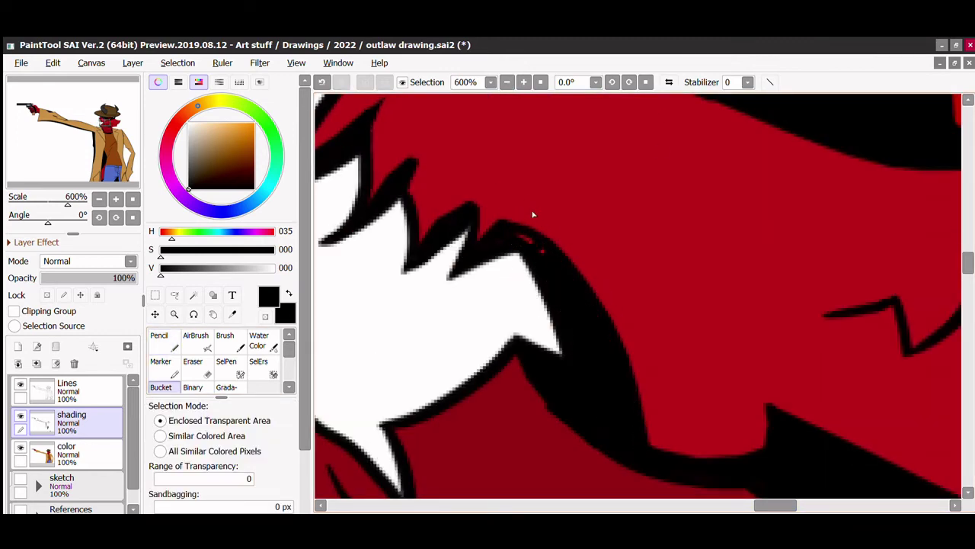
Step: Lower the shading layer's opacity to 50%
key(n)
click(507, 81)
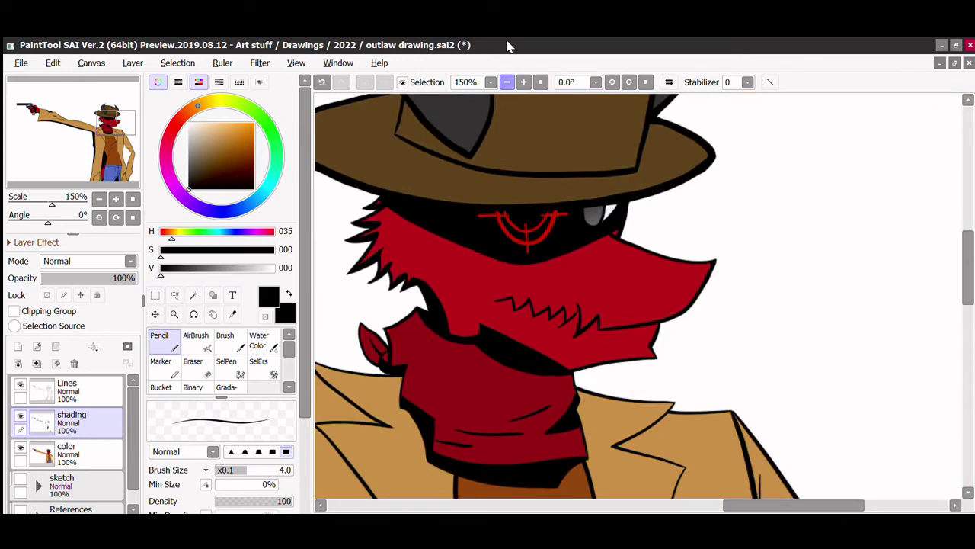
click(89, 277)
scroll(553, 237, up, 3)
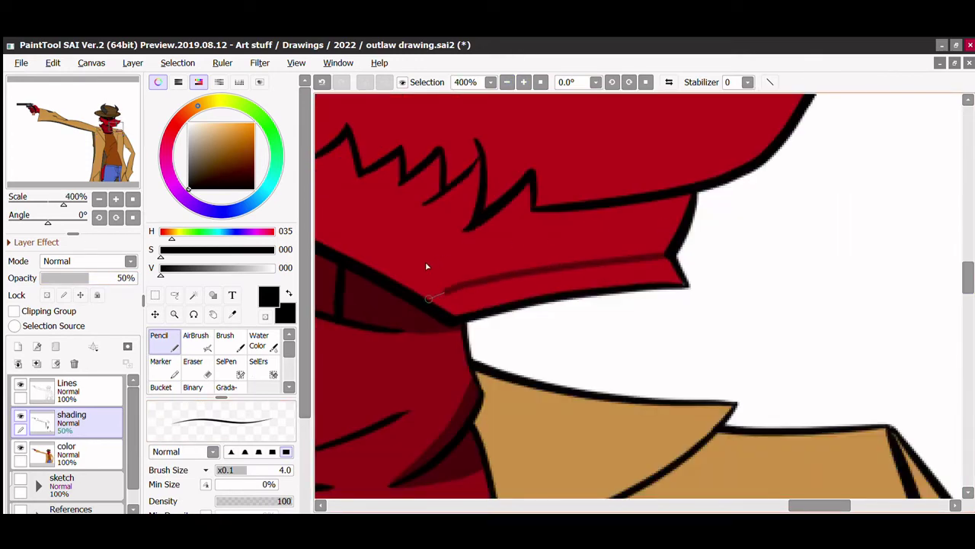
drag(433, 159, 650, 147)
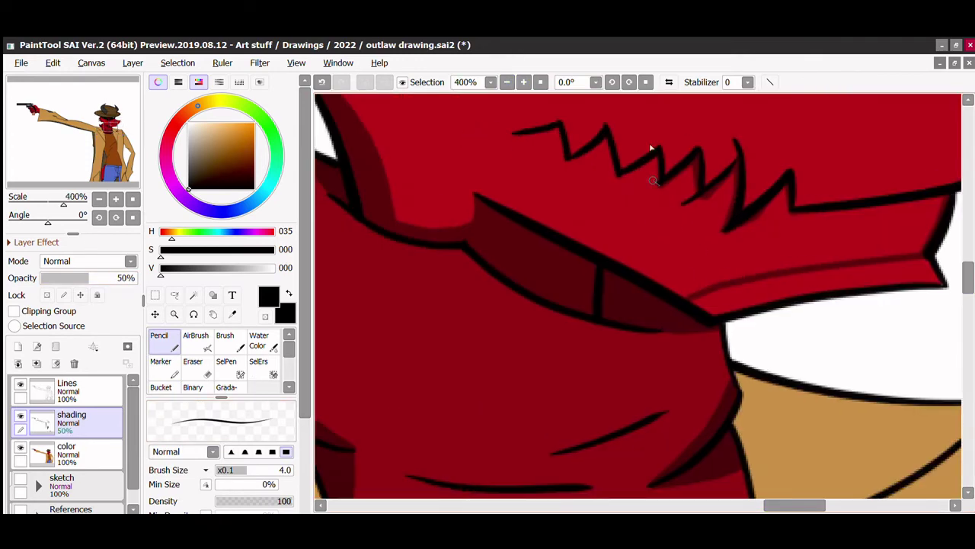
drag(521, 137, 570, 238)
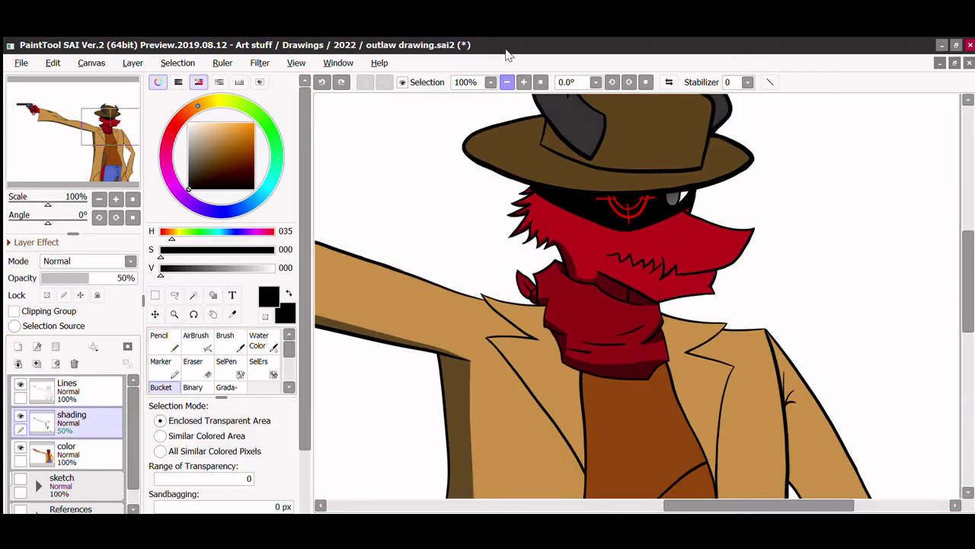
Step: Outline a shadow beneath the shirt's upper diagonal fold and fill it with black on the shading layer
scroll(533, 228, down, 5)
key(n)
scroll(644, 377, up, 2)
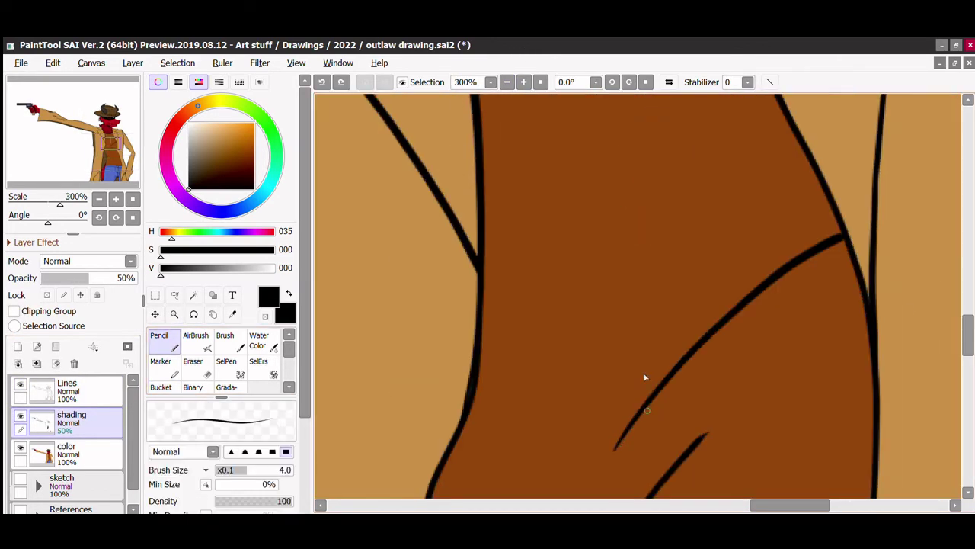
mouse_move(646, 389)
mouse_down()
mouse_move(791, 319)
mouse_move(728, 345)
mouse_up()
key(ctrl+z)
mouse_move(865, 294)
mouse_down()
mouse_move(692, 323)
mouse_move(800, 265)
mouse_up()
key(b)
click(817, 249)
key(n)
Step: Sample the jeans' blue and the shirt's brown for a touch-up on the color layer, then return to the shading layer
scroll(640, 297, down, 5)
alt+click(610, 343)
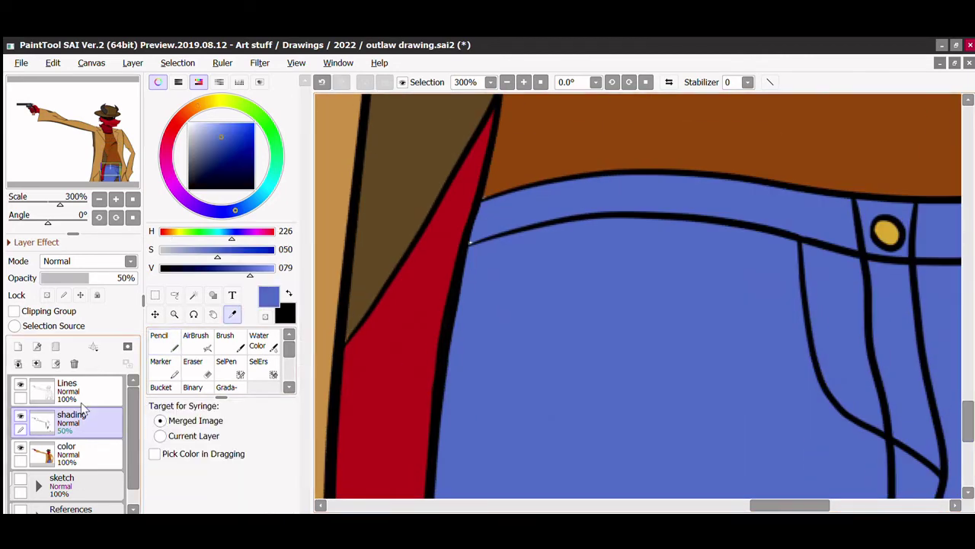
alt+click(685, 130)
click(66, 453)
key(n)
click(72, 418)
Step: Draw a shadow edge in black down the shirt's side and across the jeans to the bottom of the canvas
scroll(531, 328, up, 3)
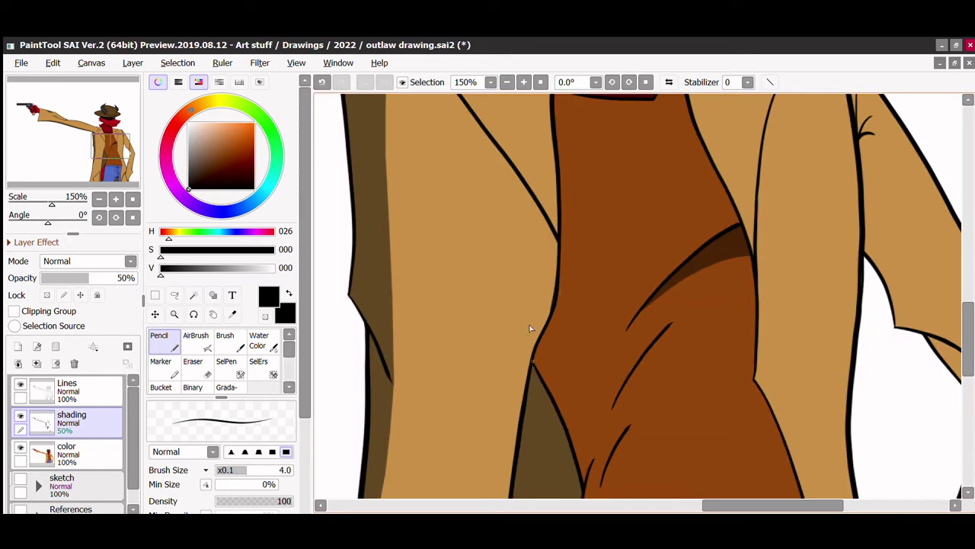
scroll(587, 427, down, 3)
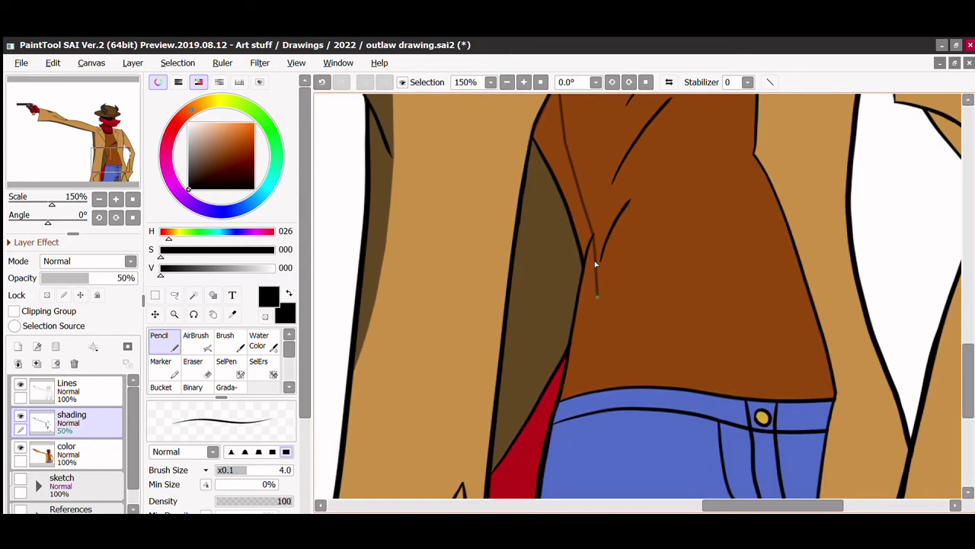
scroll(599, 381, down, 3)
scroll(958, 403, up, 1)
scroll(564, 313, down, 2)
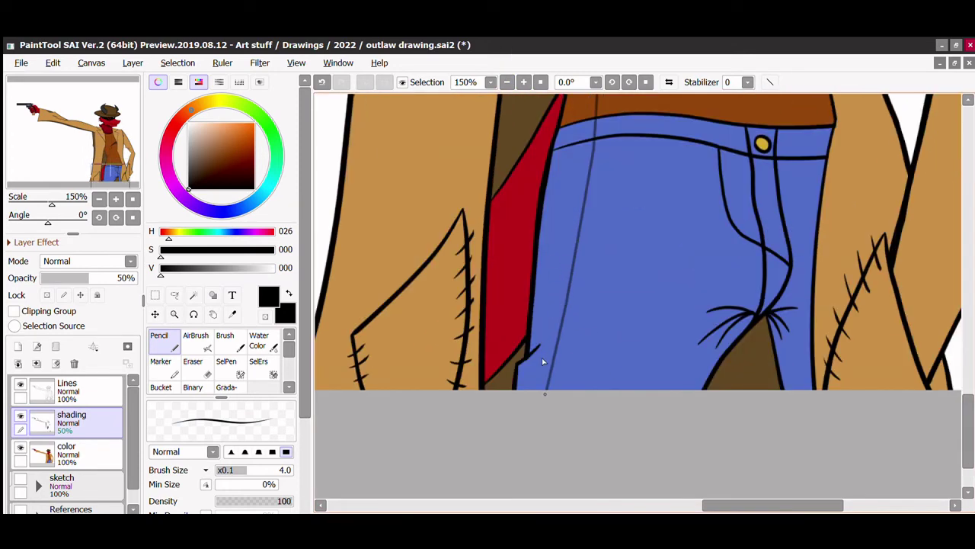
scroll(542, 357, down, 3)
Step: Fill the side of the shirt, the red cloth and the outer side of the jeans with black shadow
key(g)
scroll(647, 244, up, 4)
scroll(647, 245, down, 3)
key(n)
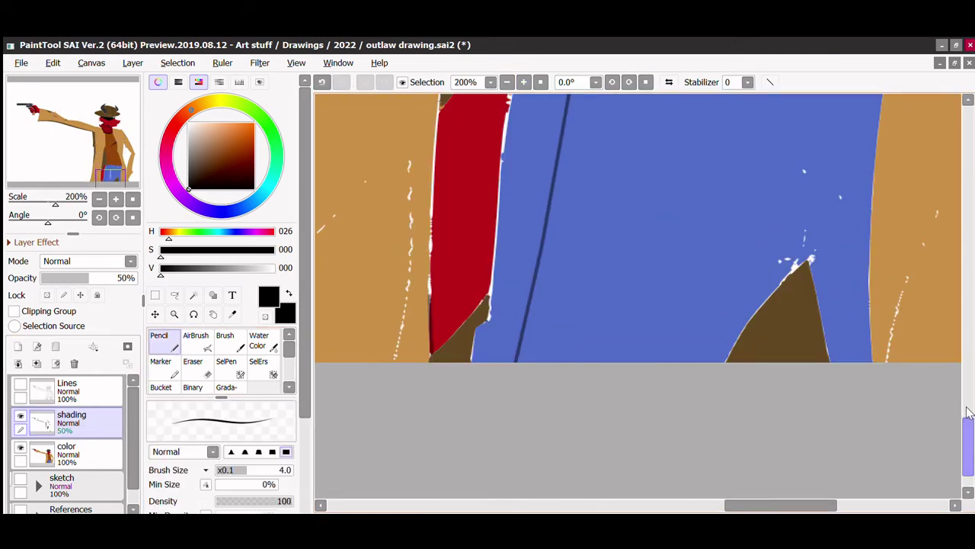
key(g)
click(533, 228)
Step: Outline a rounded shadow above the jeans' crotch creases and fill it with black
scroll(610, 267, up, 1)
scroll(647, 244, right, 3)
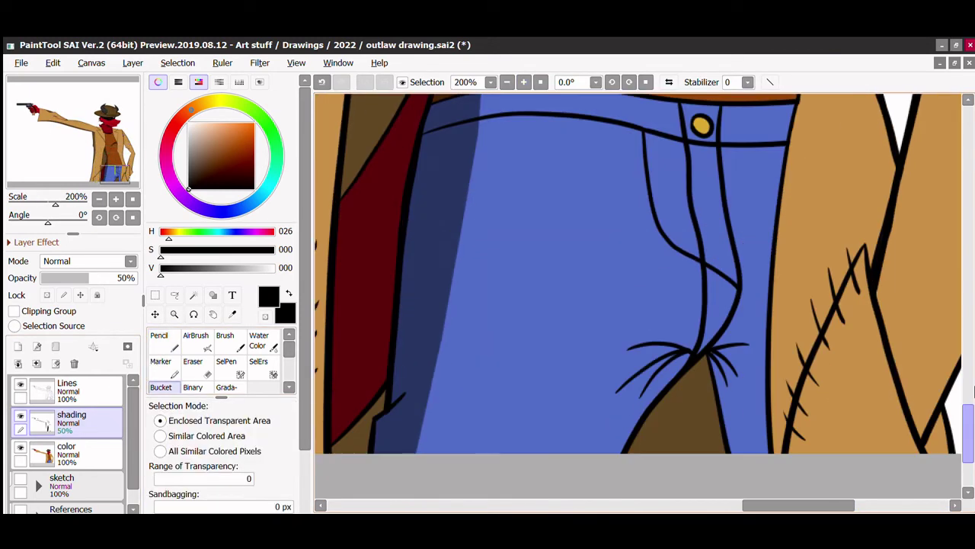
key(n)
mouse_move(723, 242)
mouse_down()
mouse_move(702, 281)
mouse_move(722, 218)
mouse_move(660, 244)
mouse_move(628, 307)
mouse_move(678, 311)
mouse_up()
key(ctrl+z)
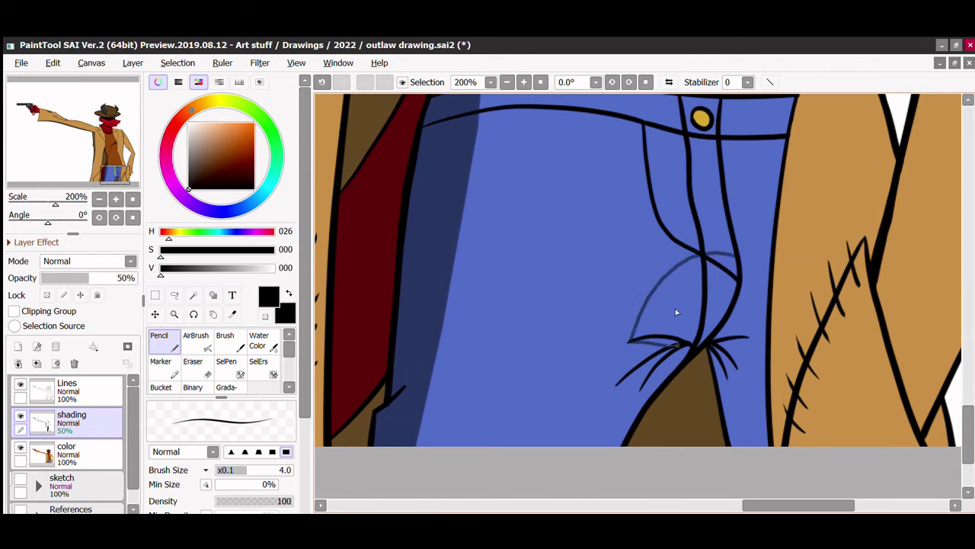
key(g)
click(701, 261)
key(ctrl+z)
key(n)
key(g)
click(702, 268)
key(n)
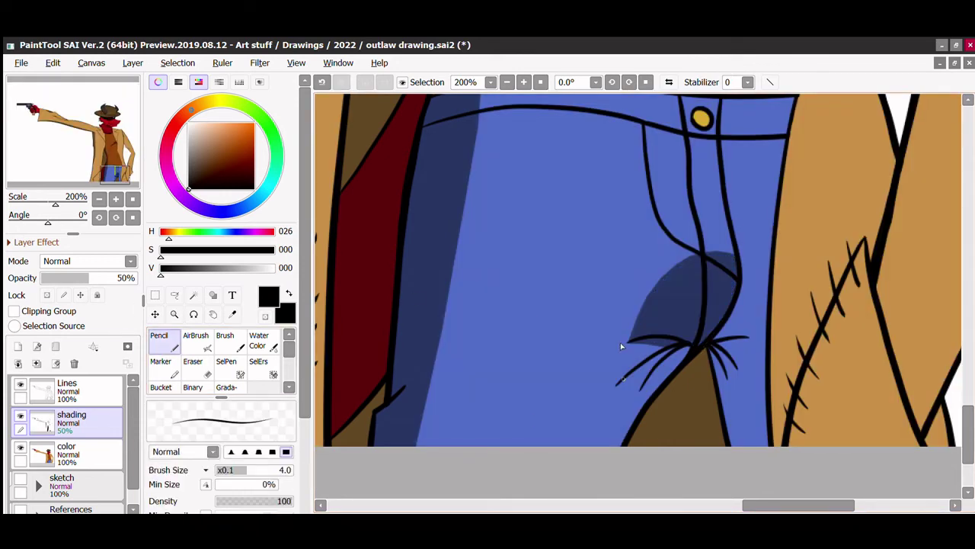
Step: Extend the jeans' shadow through the crotch creases and down the inner leg, filling it with black
drag(642, 356, 626, 416)
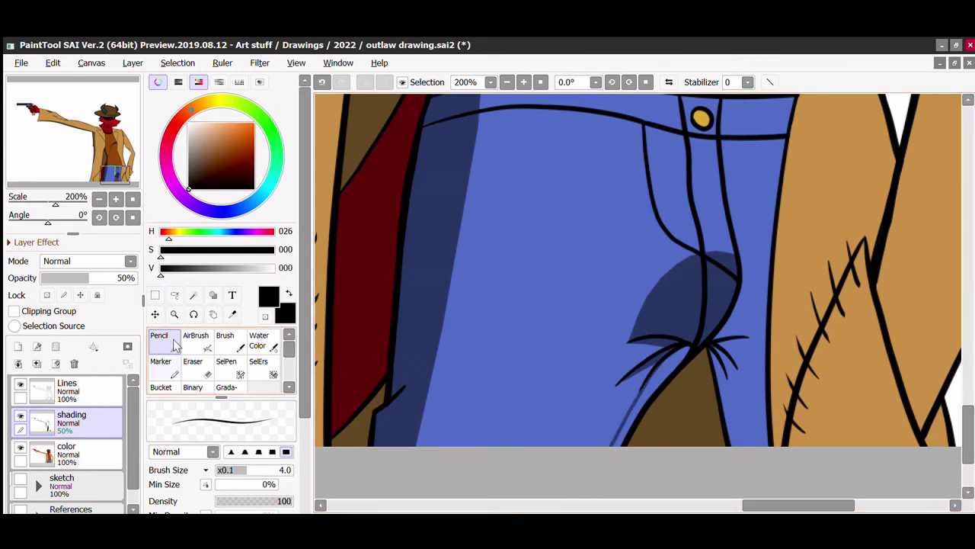
key(g)
click(617, 404)
key(n)
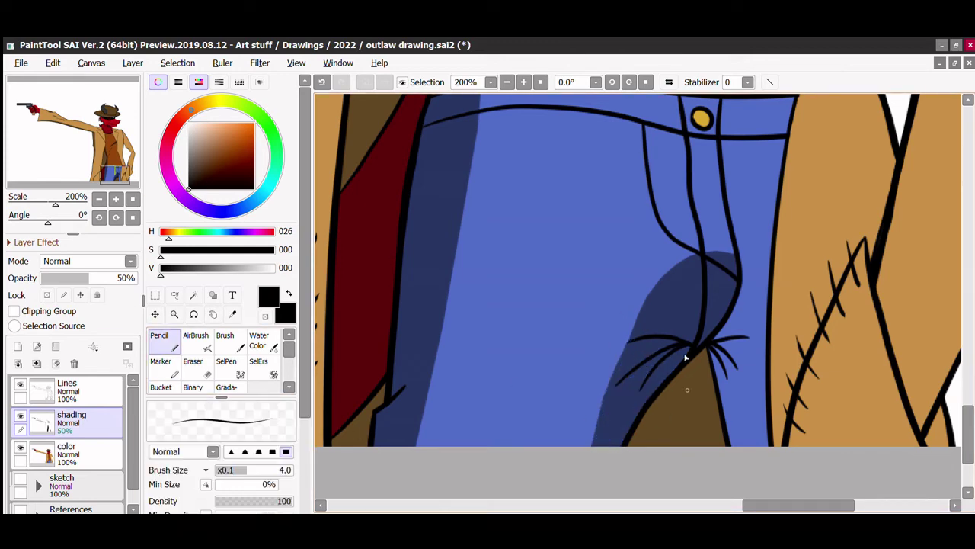
drag(732, 224, 755, 449)
key(g)
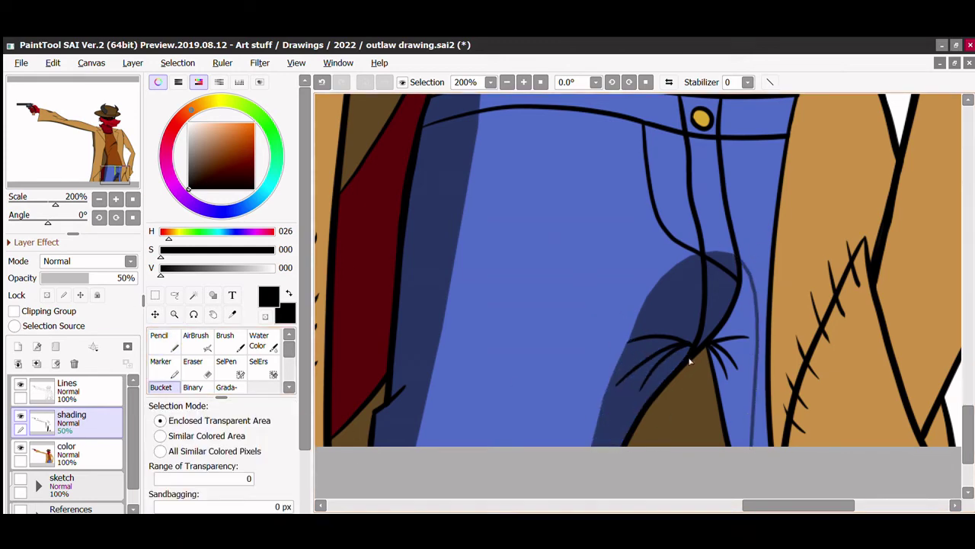
key(ctrl+z)
Step: Replace the crotch shadow with a slimmer black one following the curved seam and the inner leg
key(n)
mouse_move(733, 258)
mouse_down()
mouse_move(639, 302)
mouse_move(690, 311)
mouse_move(720, 279)
mouse_move(732, 224)
mouse_move(748, 339)
mouse_move(658, 362)
mouse_move(617, 430)
mouse_up()
key(ctrl+z)
key(ctrl+z)
key(g)
click(713, 301)
key(n)
key(ctrl+z)
key(g)
key(n)
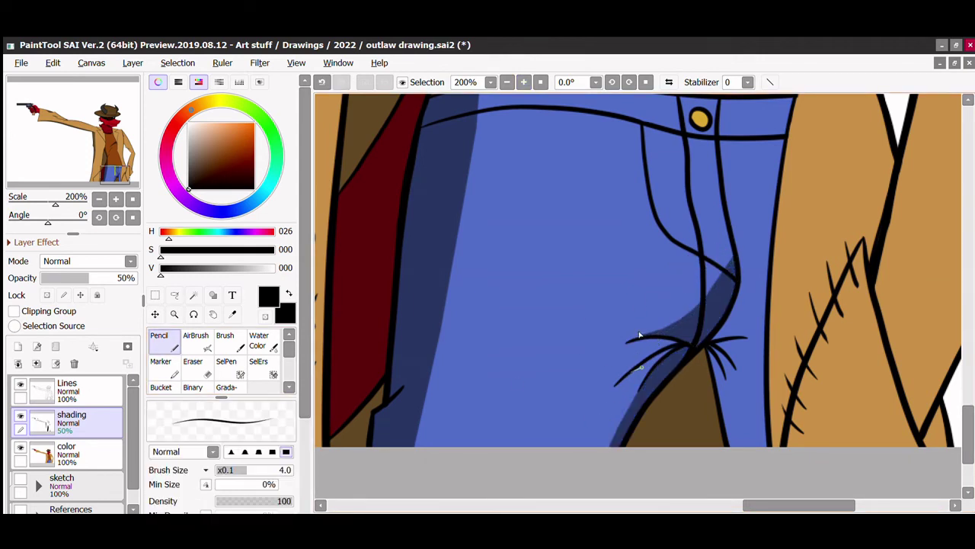
Step: Add small black shadows between the crotch creases and on the other side of the curved seam
drag(655, 365, 629, 374)
key(g)
click(622, 387)
key(n)
drag(673, 340, 631, 348)
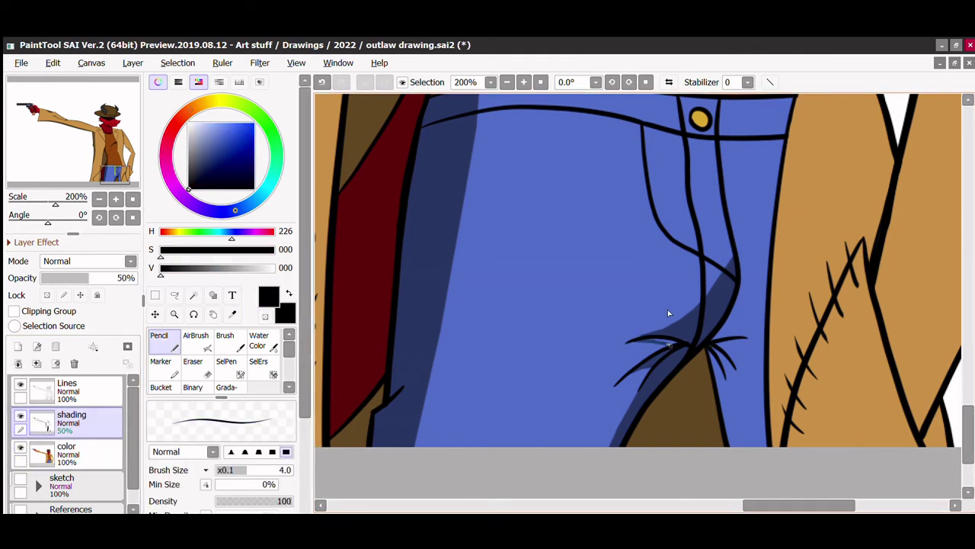
scroll(663, 225, right, 2)
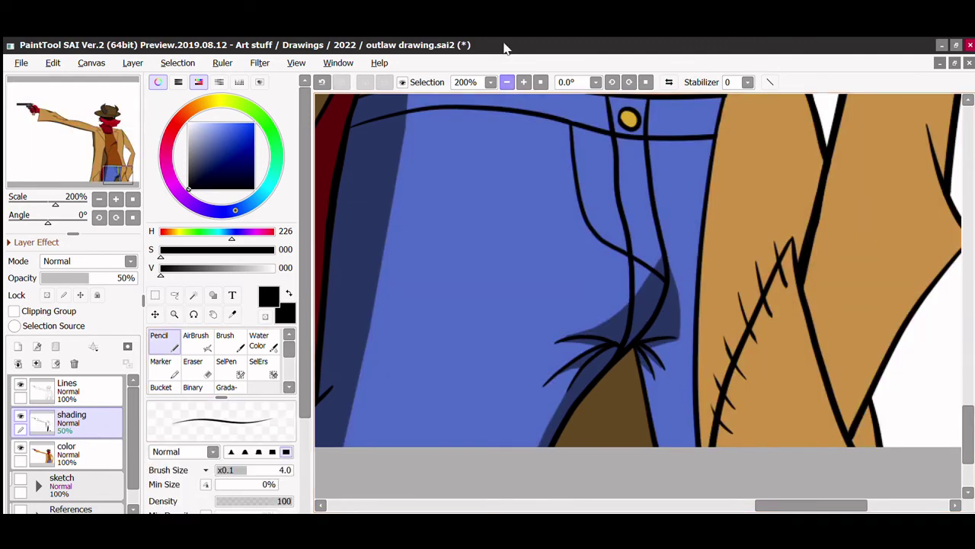
Step: Outline a shadow along the lower edge of the near horn and fill it with black
click(507, 81)
scroll(610, 229, up, 2)
scroll(816, 465, up, 5)
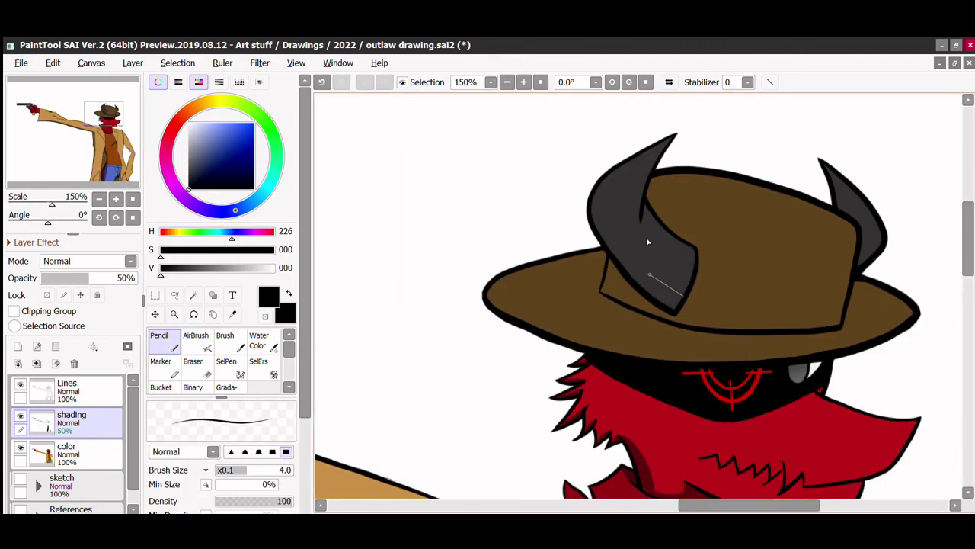
drag(682, 300, 602, 229)
key(b)
click(657, 264)
key(n)
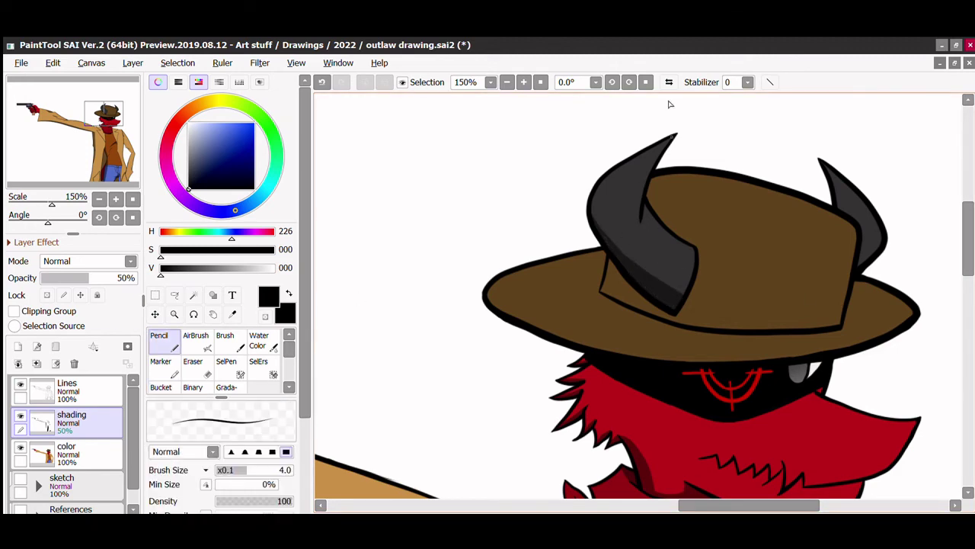
Step: Undo the last stroke, then draw shadows on the near horn's upper part and on the far horn
key(ctrl+z)
drag(651, 186, 636, 152)
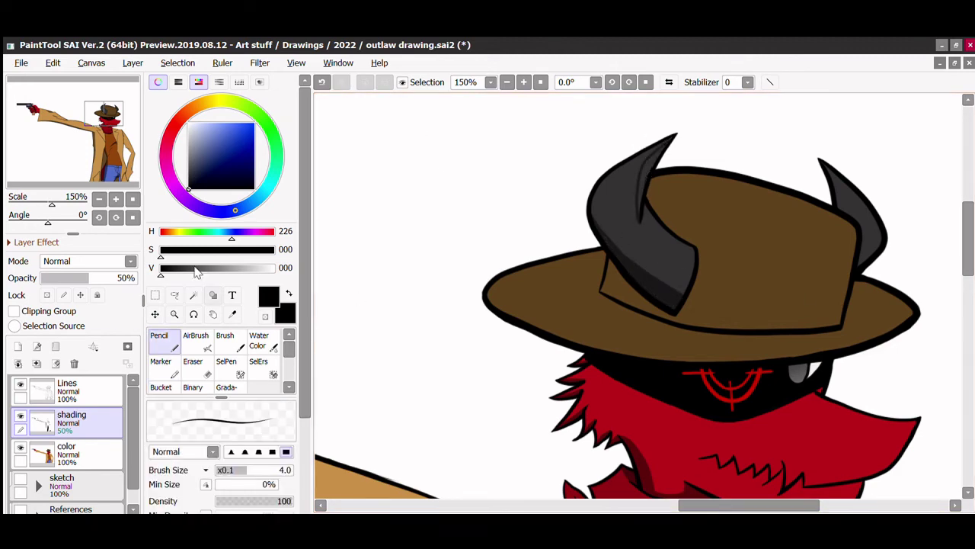
drag(825, 163, 862, 221)
key(ctrl+z)
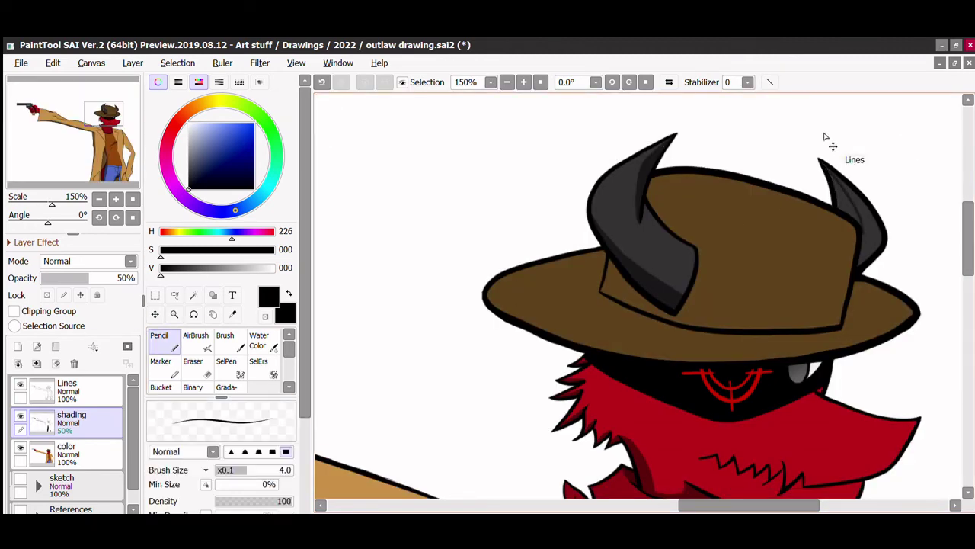
key(ctrl+y)
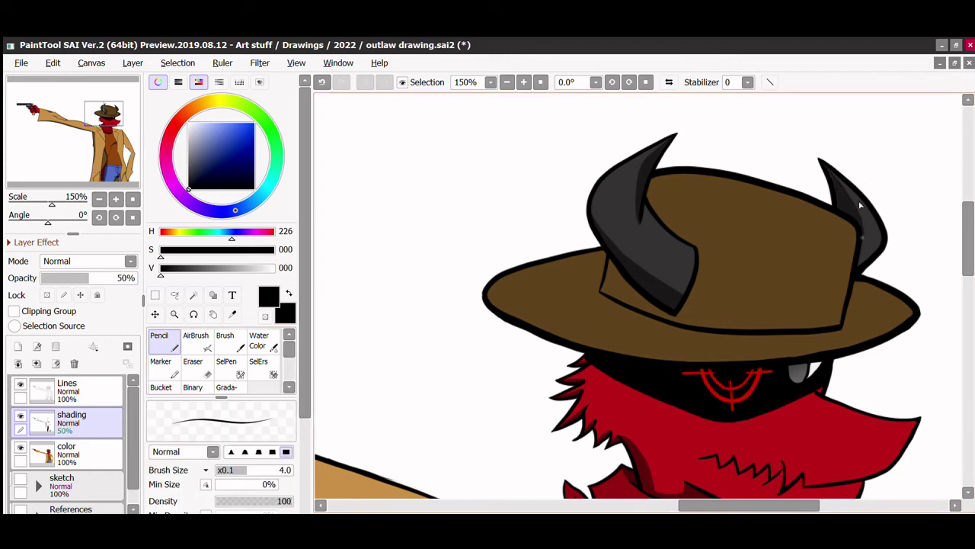
Step: Draw and fill a black shadow on the shirt directly beneath the scarf
scroll(878, 234, down, 10)
scroll(609, 229, up, 5)
mouse_move(486, 233)
mouse_down()
mouse_move(540, 248)
mouse_move(599, 236)
mouse_move(601, 216)
mouse_move(536, 237)
mouse_up()
key(ctrl+z)
key(b)
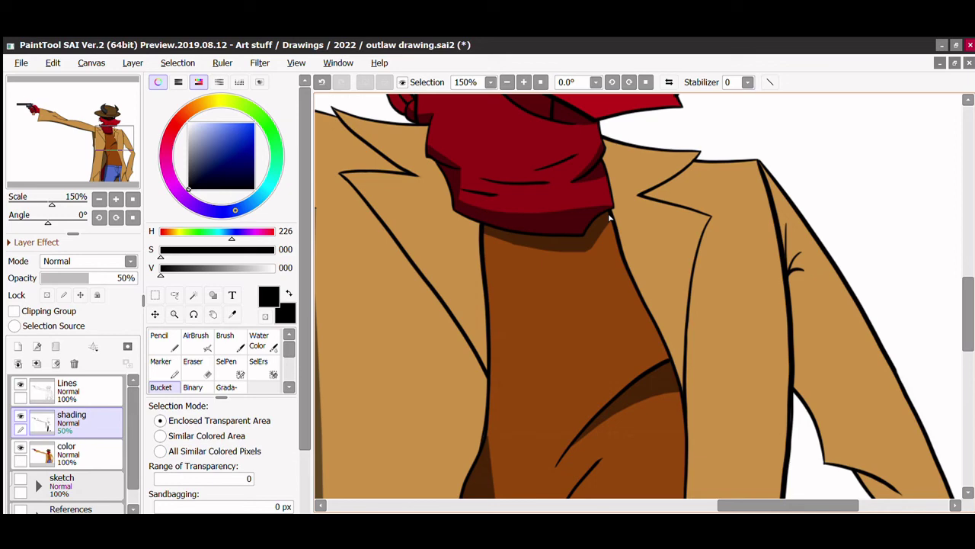
Step: Shade between the coat's armpit creases in black with the Pencil at brush size 3.0
scroll(609, 218, down, 3)
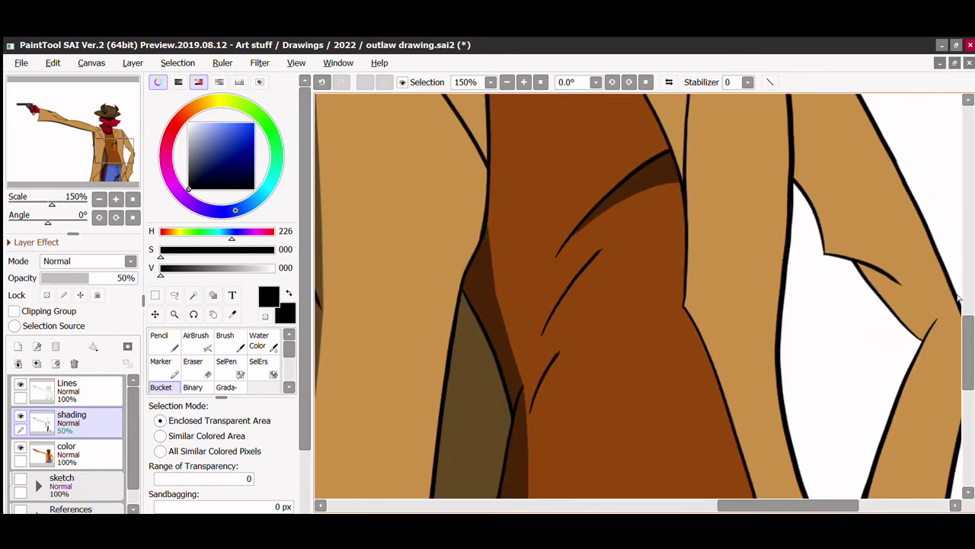
scroll(958, 261, up, 3)
key(n)
scroll(819, 470, up, 2)
key([)
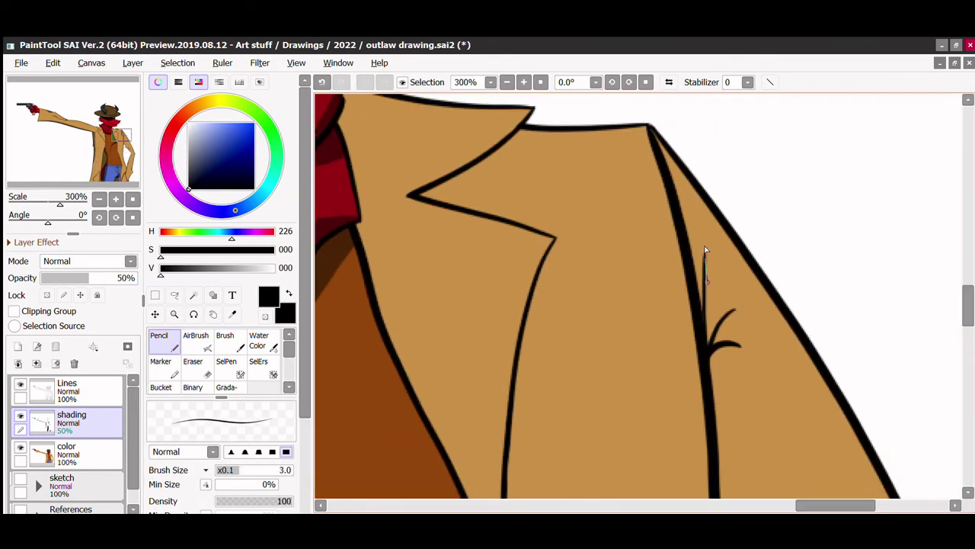
drag(704, 255, 716, 347)
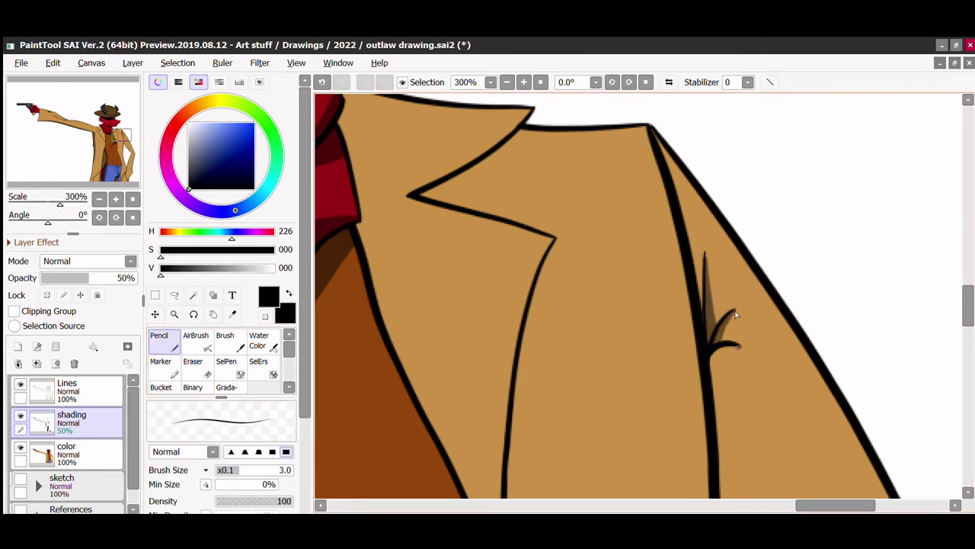
Step: Outline a shadow along the inner side of the bent arm's upper sleeve, from armpit to elbow, and fill it with black
scroll(684, 203, down, 2)
scroll(782, 426, down, 3)
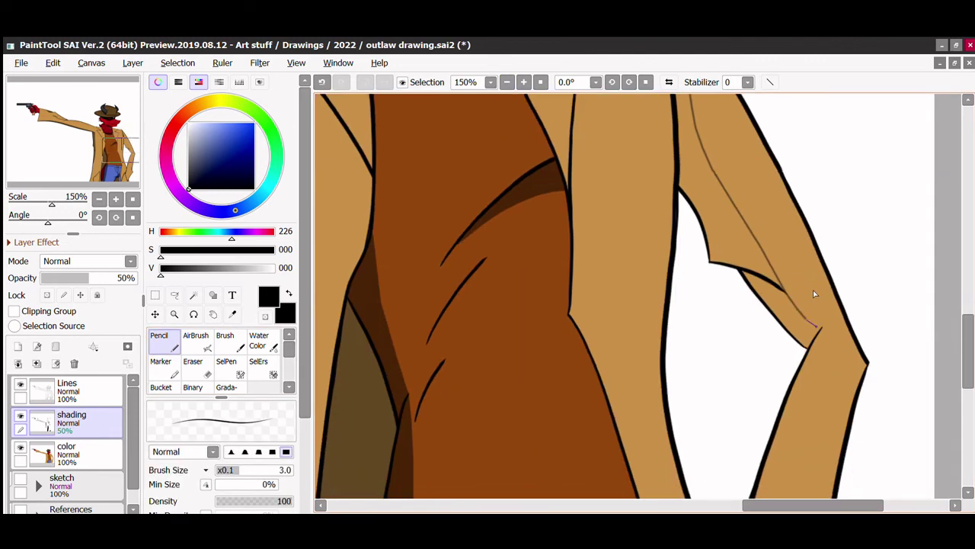
drag(791, 297, 822, 328)
key(ctrl+z)
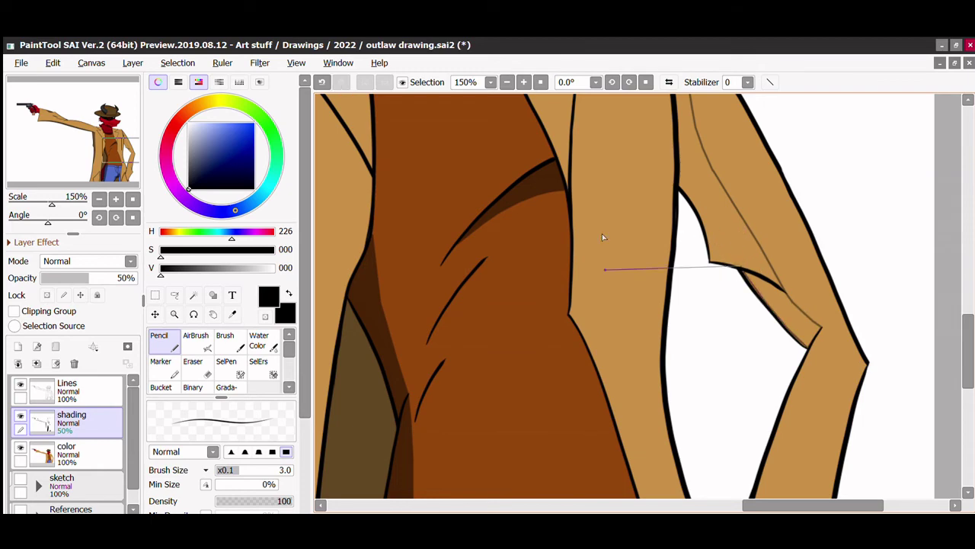
drag(709, 261, 741, 266)
scroll(682, 158, up, 3)
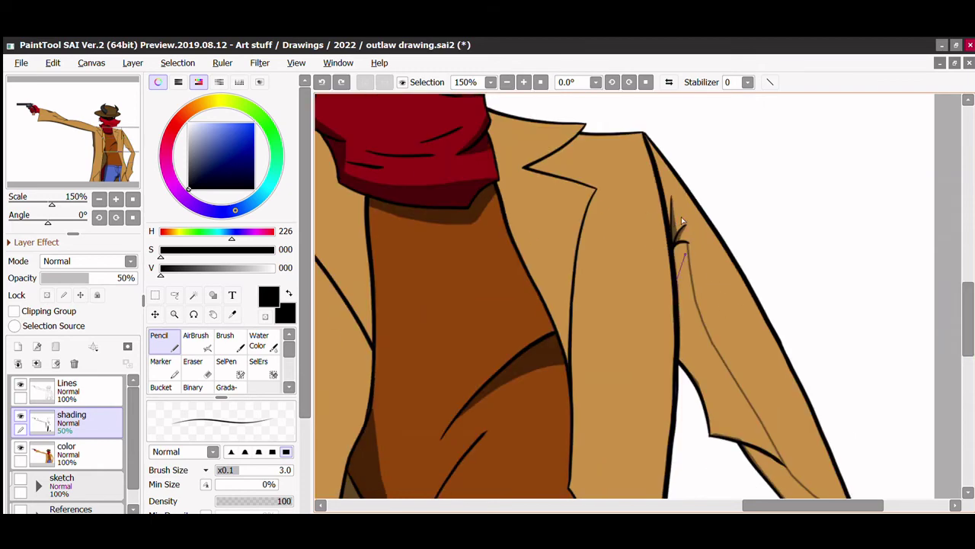
key(b)
key(n)
Step: Outline a shadow along the bent forearm's outer edge and down across the cuff, and fill it with black
scroll(625, 298, down, 5)
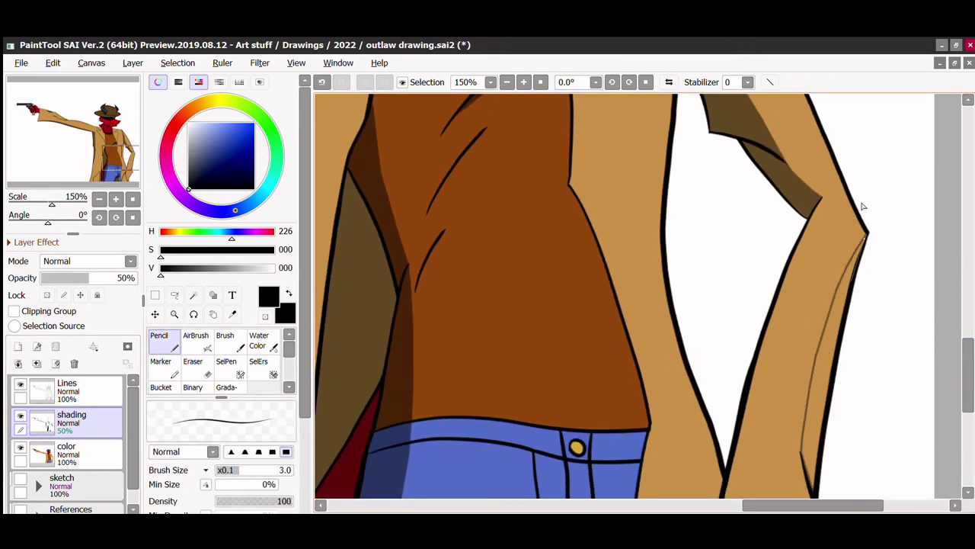
scroll(799, 190, down, 3)
mouse_move(798, 232)
mouse_down()
mouse_move(753, 329)
mouse_move(766, 315)
mouse_up()
key(ctrl+z)
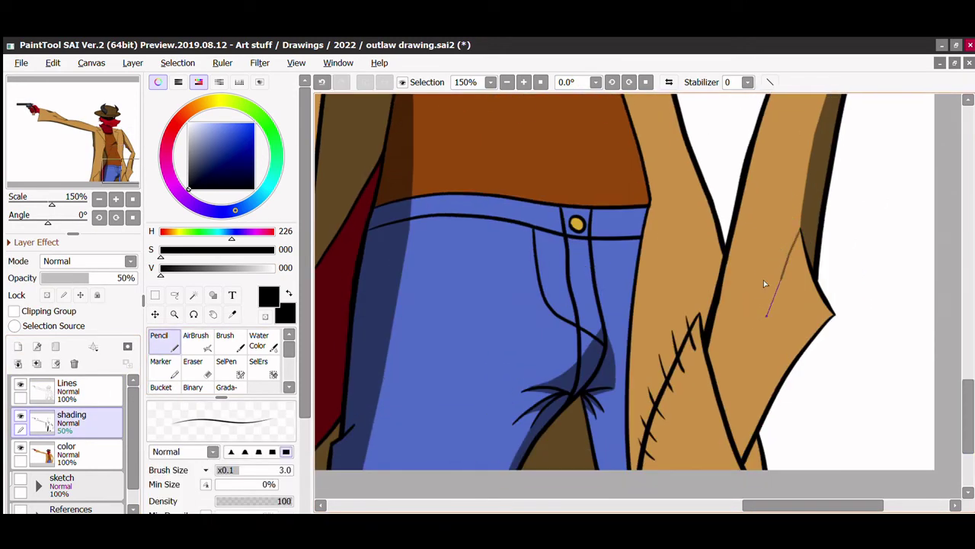
key(b)
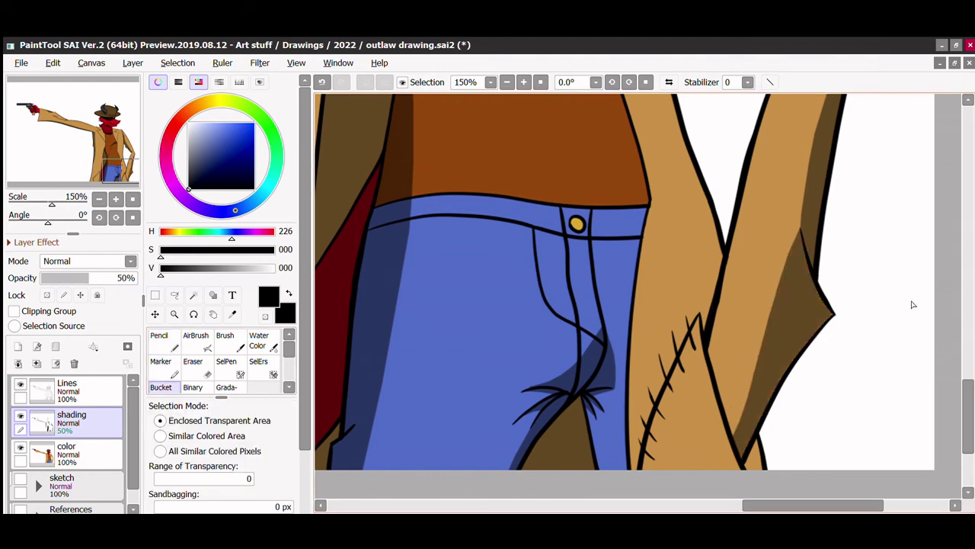
Step: Shade the revolver's wooden grip beneath and between the gloved fingers with black
key(ctrl+minus)
key(ctrl+minus)
key(ctrl+minus)
key(ctrl+plus)
key(ctrl+plus)
key(ctrl+plus)
key(n)
key(ctrl+plus)
key(ctrl+plus)
scroll(692, 202, down, 2)
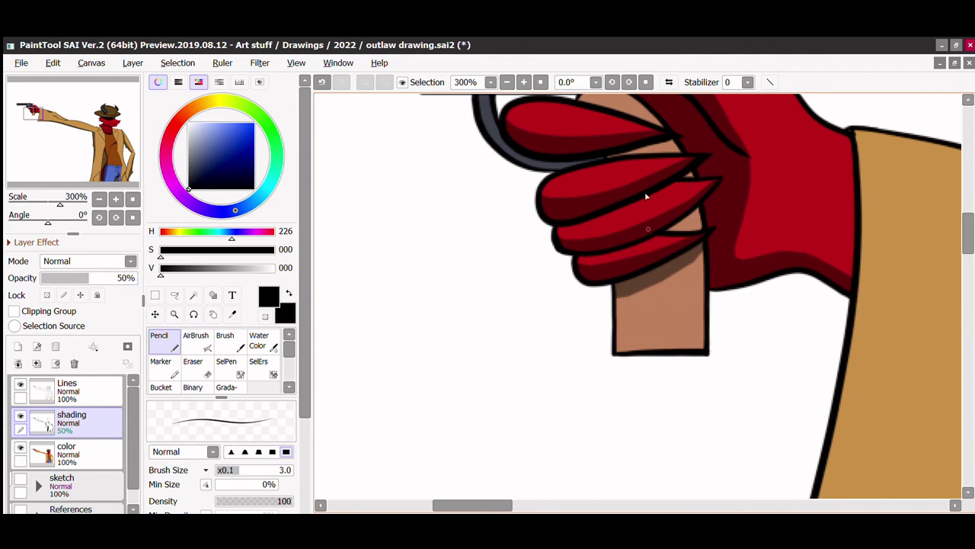
key(b)
key(n)
scroll(596, 225, up, 3)
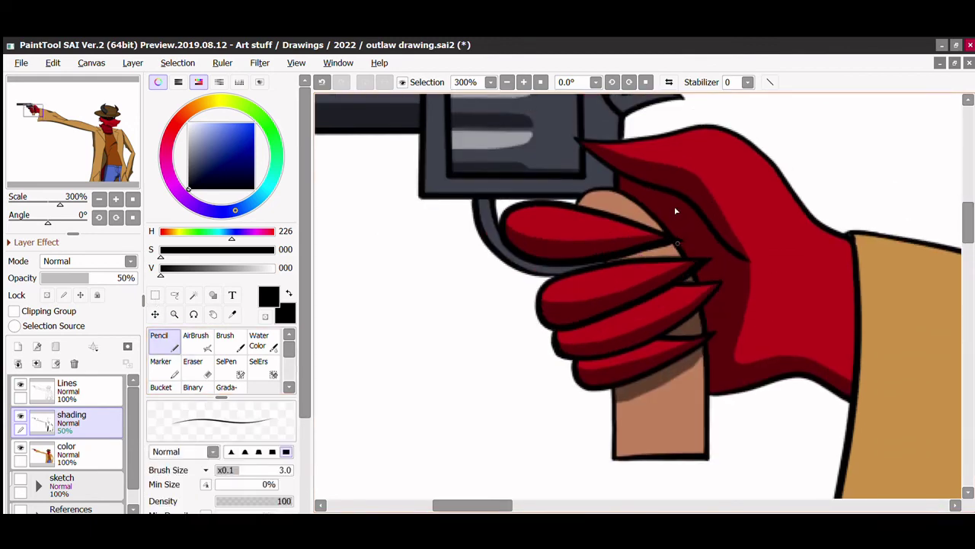
Step: Bring the whole figure into view and save the drawing
key(ctrl+minus)
key(ctrl+minus)
key(ctrl+minus)
key(ctrl+minus)
key(ctrl+plus)
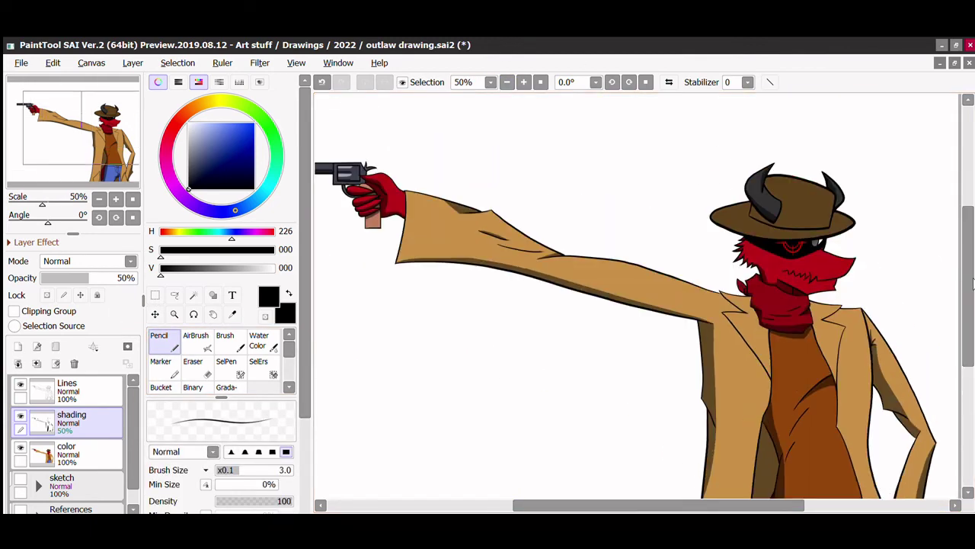
key(ctrl+minus)
key(ctrl+minus)
key(ctrl+plus)
key(ctrl+s)
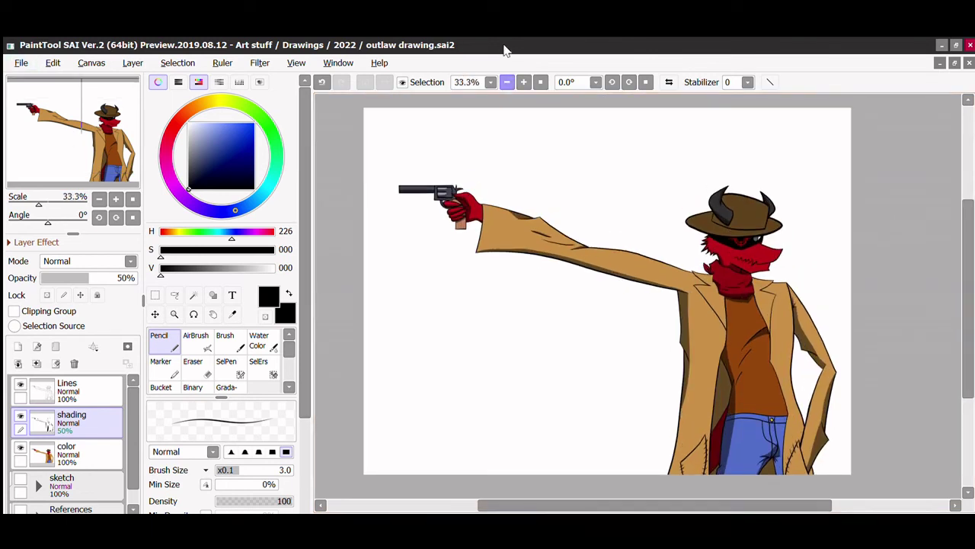
Step: Make the Background layer active with the whole canvas in view
scroll(750, 372, right, 2)
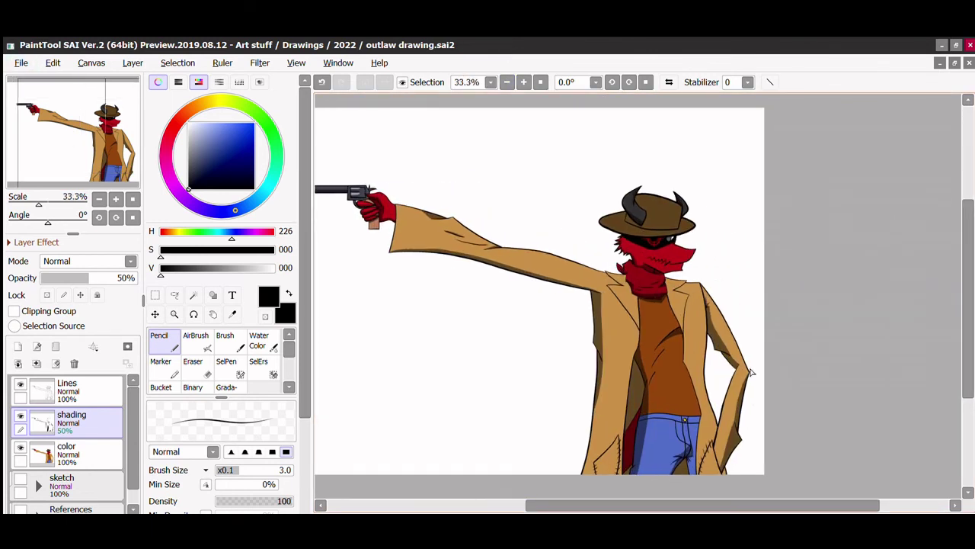
scroll(76, 442, down, 3)
click(84, 494)
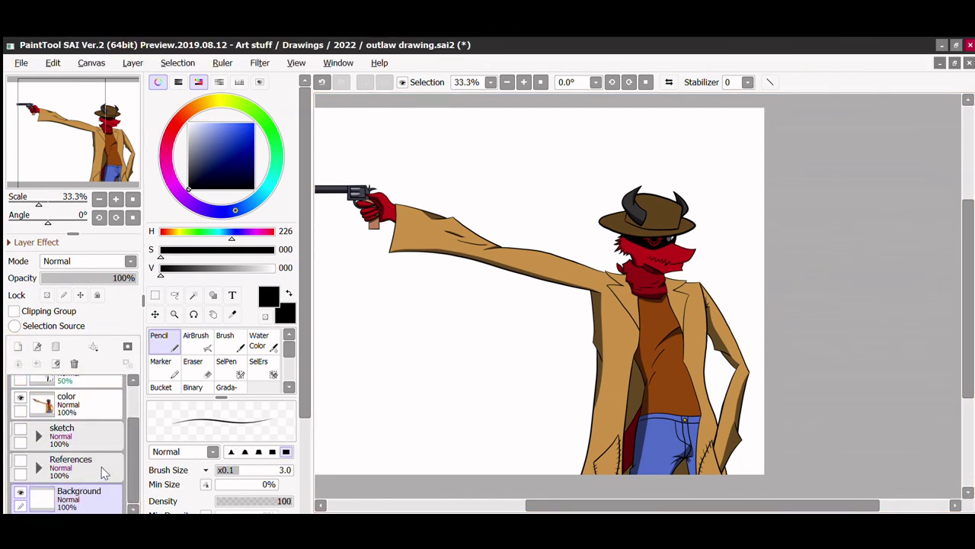
scroll(648, 105, left, 2)
key(ctrl+minus)
Step: Try a soft blue AirBrush gradient over the background's lower-left area at brush size 3000
click(254, 124)
click(195, 339)
drag(501, 229, 538, 255)
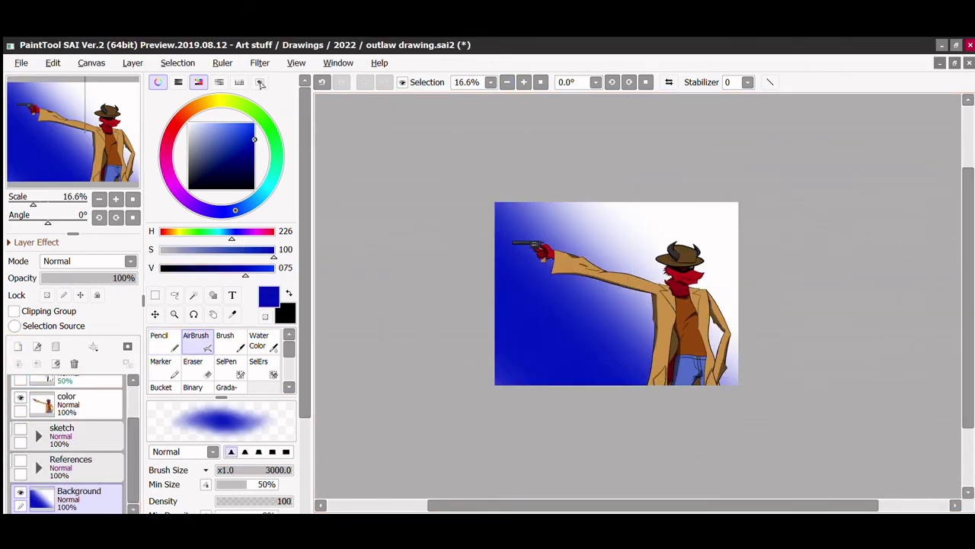
Step: Undo the trial strokes and airbrush burnt orange (H 26, S 100, V 75) across the background's top and lower-left at size 3000
click(191, 108)
click(255, 140)
mouse_move(762, 191)
mouse_down()
mouse_move(861, 343)
mouse_move(801, 429)
mouse_up()
key(ctrl+z)
key(ctrl+z)
shift+click(388, 331)
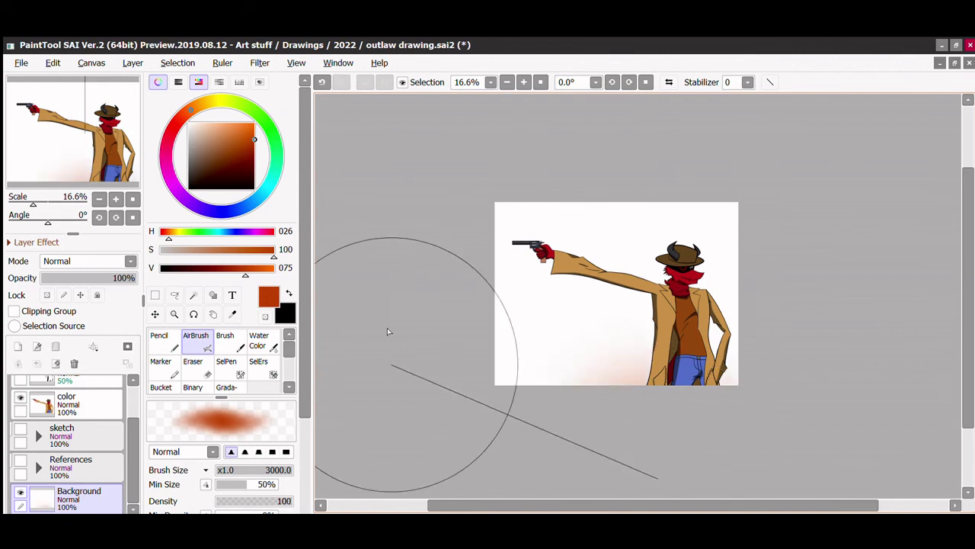
drag(388, 331, 415, 115)
key(ctrl+plus)
scroll(69, 442, up, 3)
Step: Add a layer named Text above Lines and handwrite "Your bounty's" over the arm in black Pencil, size 10.0, stabilizer S-7
click(69, 389)
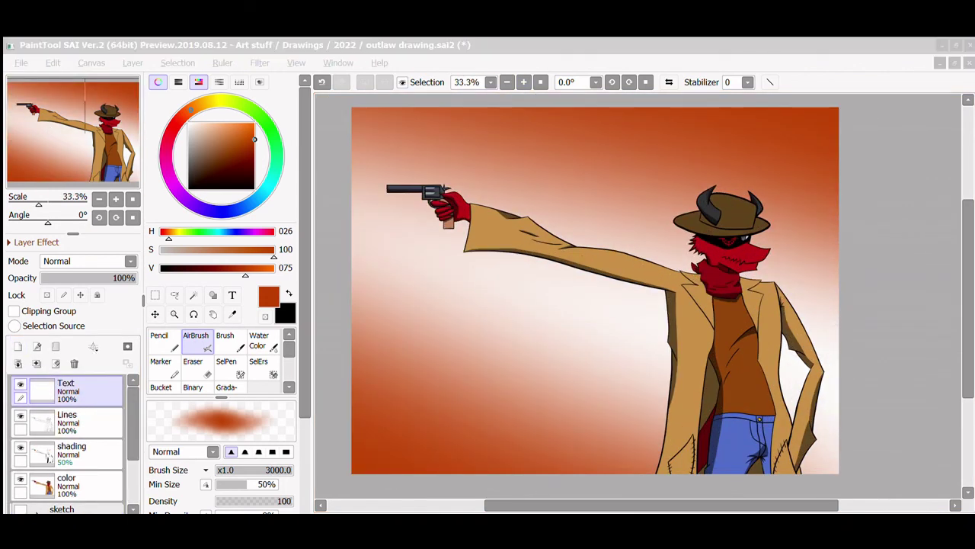
key(n)
key(ctrl+plus)
mouse_move(509, 152)
mouse_down()
mouse_move(501, 124)
mouse_move(509, 183)
mouse_move(531, 162)
mouse_up()
drag(541, 162, 560, 183)
drag(566, 183, 580, 165)
drag(603, 129, 603, 195)
drag(622, 187, 635, 177)
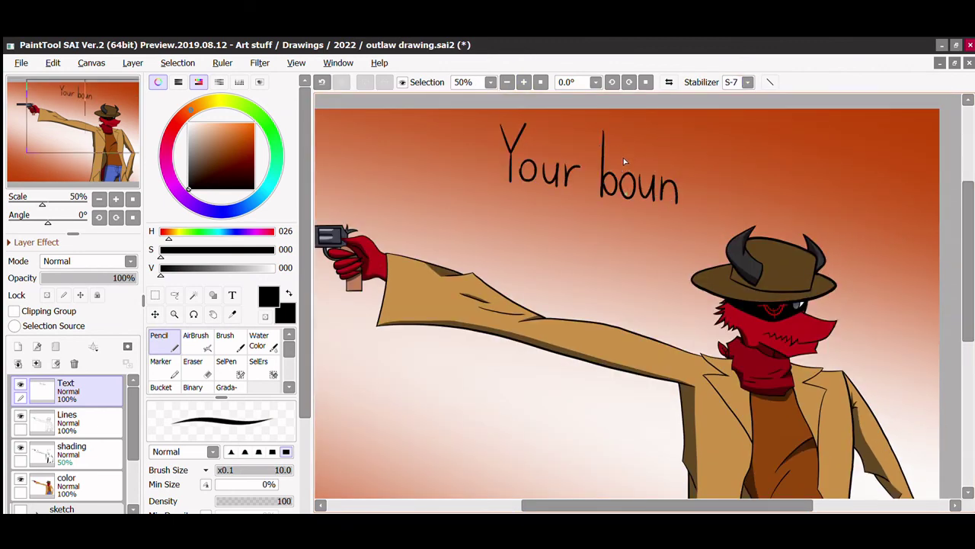
drag(696, 139, 694, 212)
mouse_move(684, 166)
mouse_down()
mouse_move(709, 162)
mouse_move(708, 200)
mouse_up()
mouse_move(722, 180)
mouse_down()
mouse_move(712, 218)
mouse_move(725, 192)
mouse_up()
drag(753, 183, 741, 215)
Step: Handwrite "worth" beneath "Your bounty's" and start the next word with "f"
drag(467, 188, 496, 196)
drag(507, 214, 512, 196)
mouse_move(525, 192)
mouse_down()
mouse_move(525, 218)
mouse_move(533, 198)
mouse_up()
key(ctrl+z)
mouse_move(542, 189)
mouse_down()
mouse_move(542, 218)
mouse_move(595, 215)
mouse_up()
Step: Try lettering the rest of the second line after "worth", then undo those strokes
mouse_move(614, 221)
mouse_down()
mouse_move(635, 244)
mouse_move(646, 232)
mouse_up()
key(ctrl+z)
drag(669, 246, 682, 232)
key(ctrl+z)
key(ctrl+z)
key(ctrl+z)
key(ctrl+z)
key(ctrl+z)
key(ctrl+z)
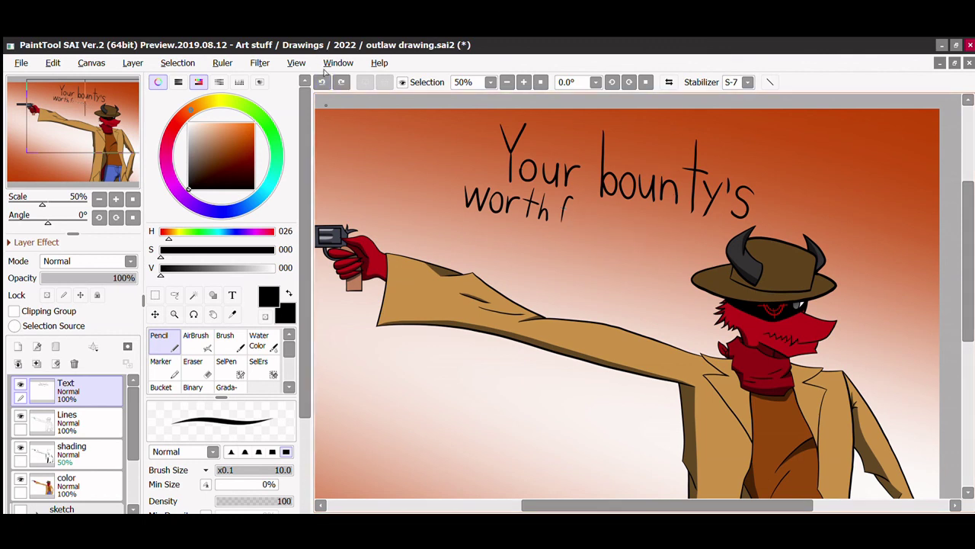
Step: Complete the second line of lettering with "far more", sloping down toward the hat
drag(573, 216, 587, 213)
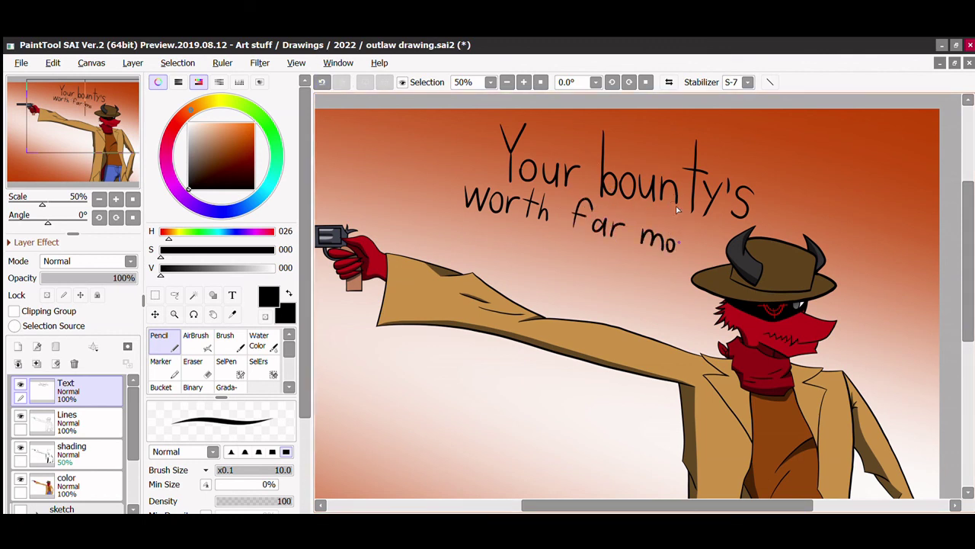
drag(674, 249, 683, 238)
drag(688, 247, 698, 254)
Step: Handwrite the third line "than you know, son." just above the outstretched sleeve
mouse_move(449, 223)
mouse_down()
mouse_move(453, 252)
mouse_move(459, 232)
mouse_up()
drag(463, 227, 471, 259)
drag(473, 251, 479, 260)
drag(480, 248, 486, 260)
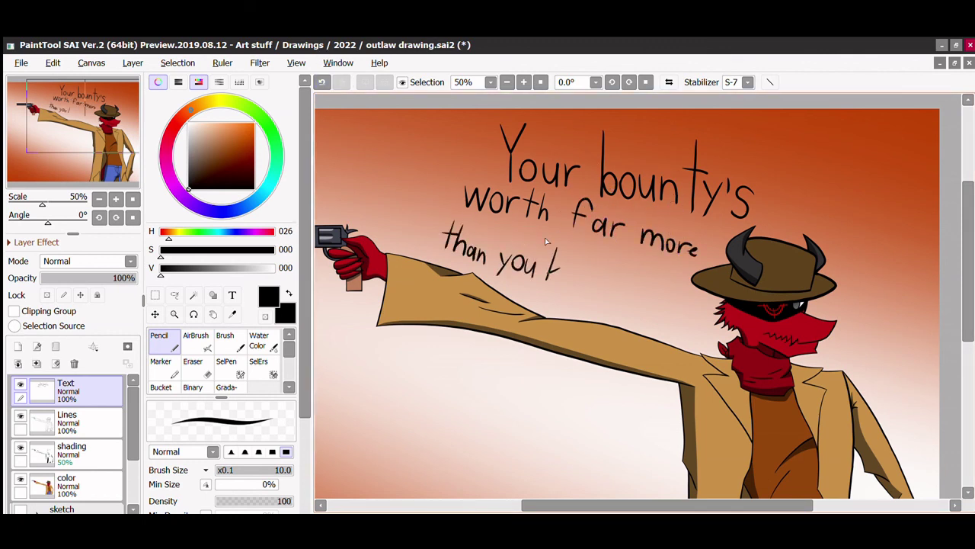
mouse_move(651, 289)
mouse_down()
mouse_move(652, 308)
mouse_move(666, 308)
mouse_up()
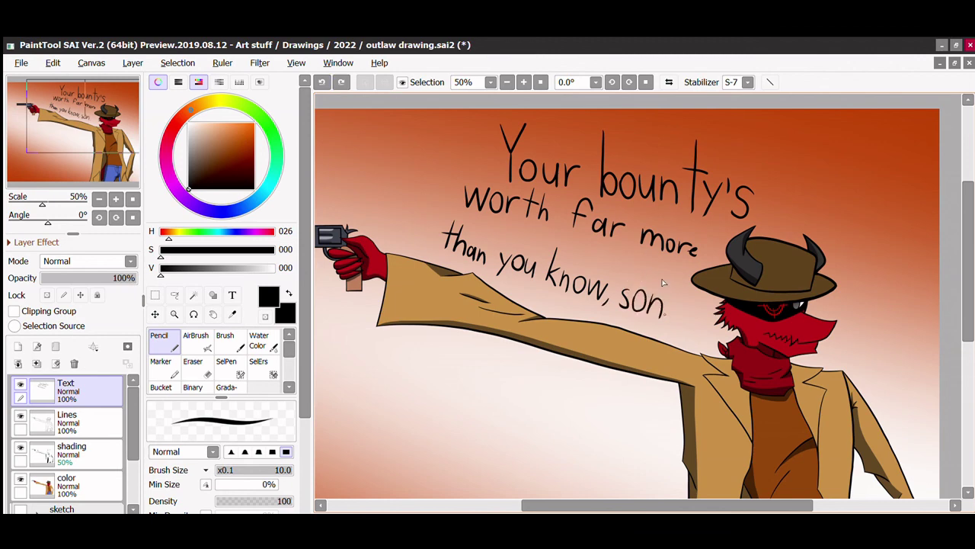
click(672, 308)
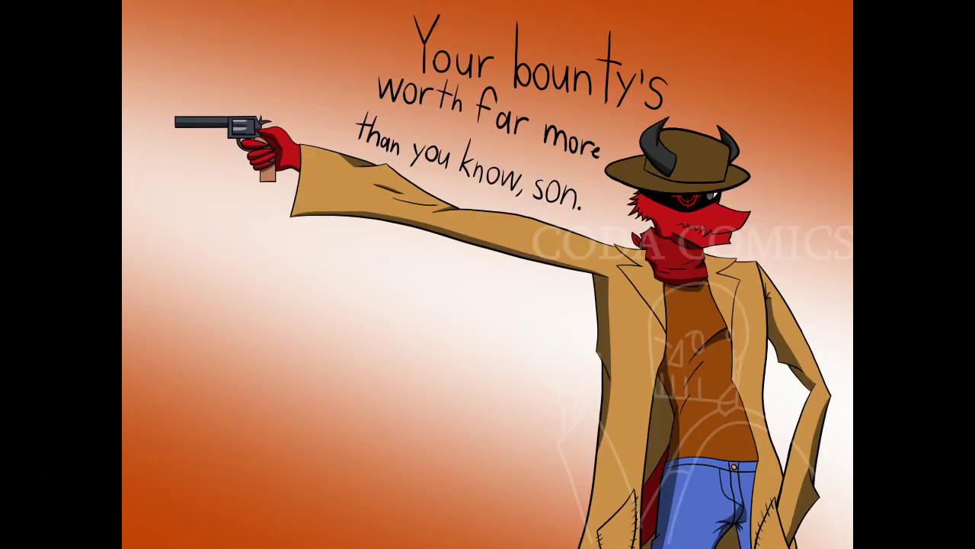